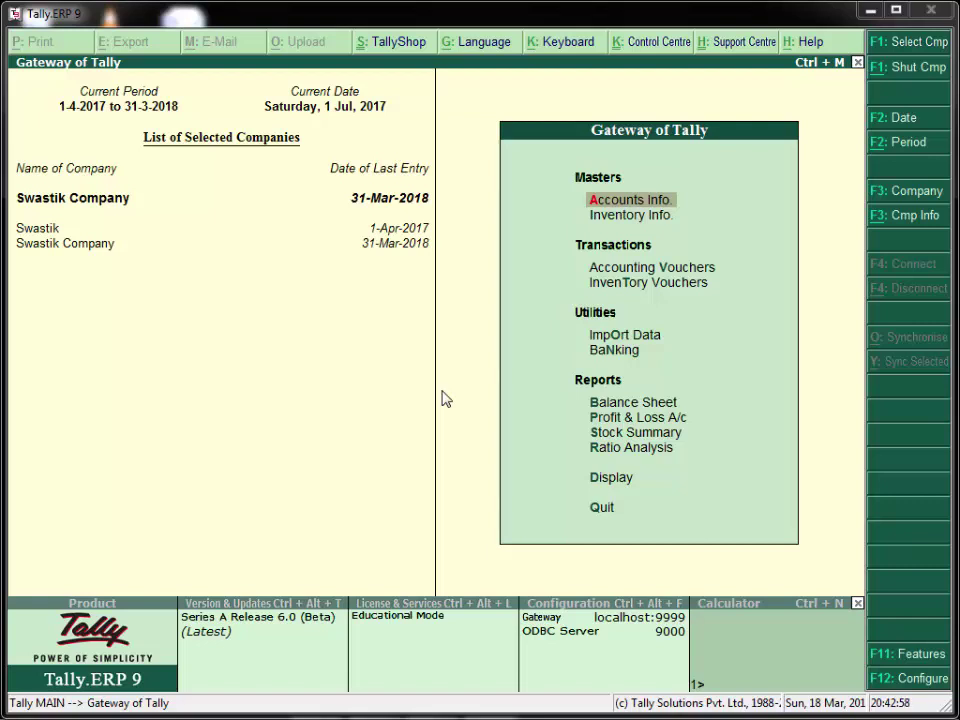
# Open the accounting features of Swastik Company and keep interest calculation and its advanced parameters set to Yes
pyautogui.press('F11')
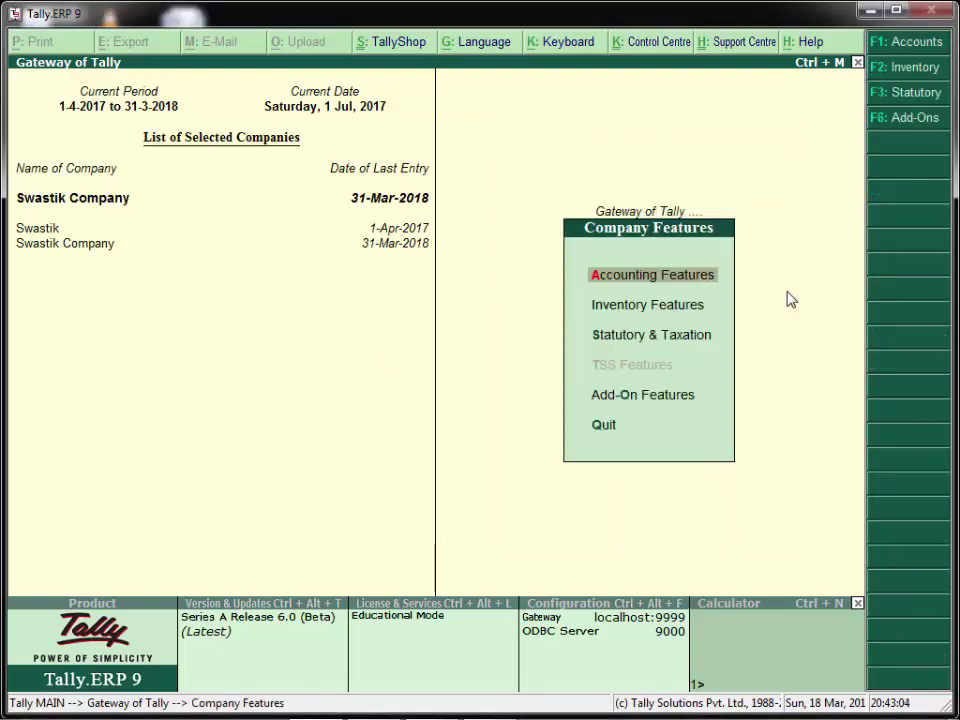
pyautogui.press('Down')
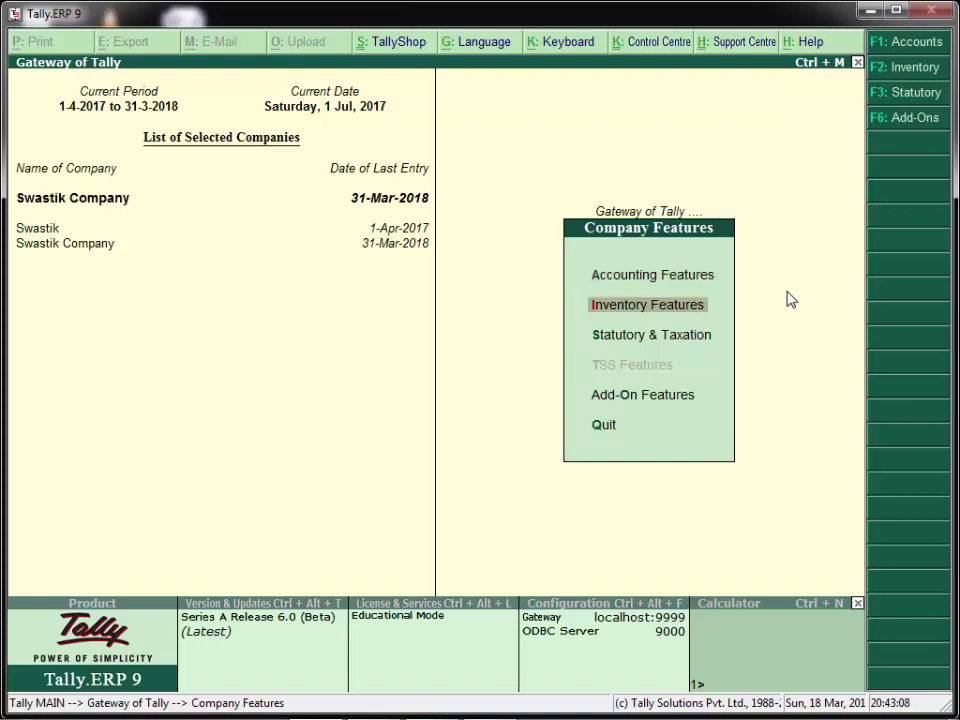
pyautogui.press('Up')
pyautogui.press('Return')
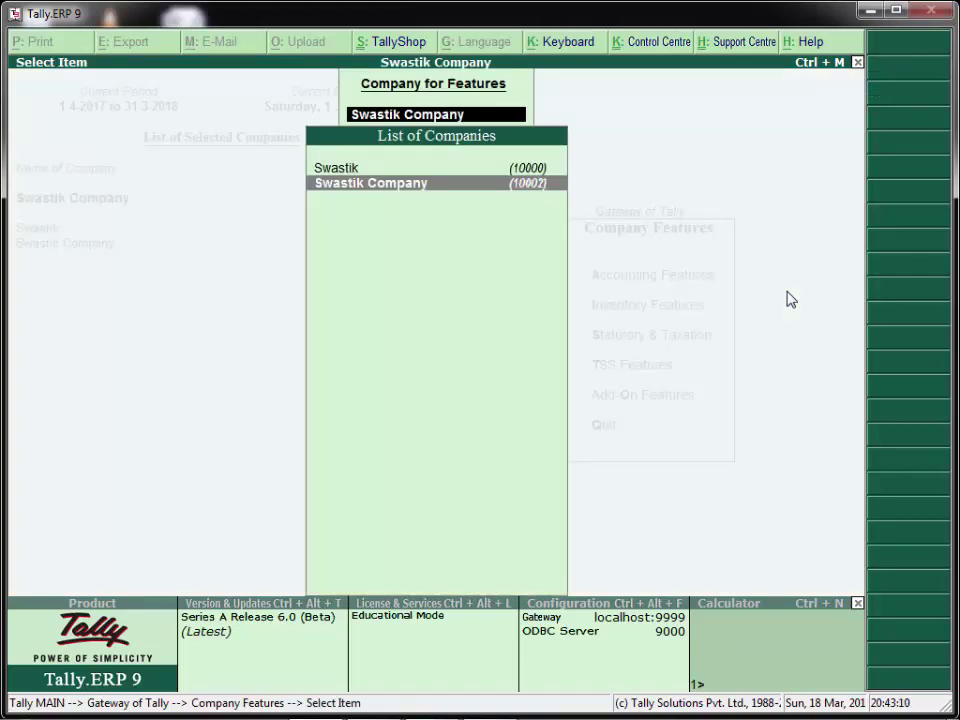
pyautogui.press('Return')
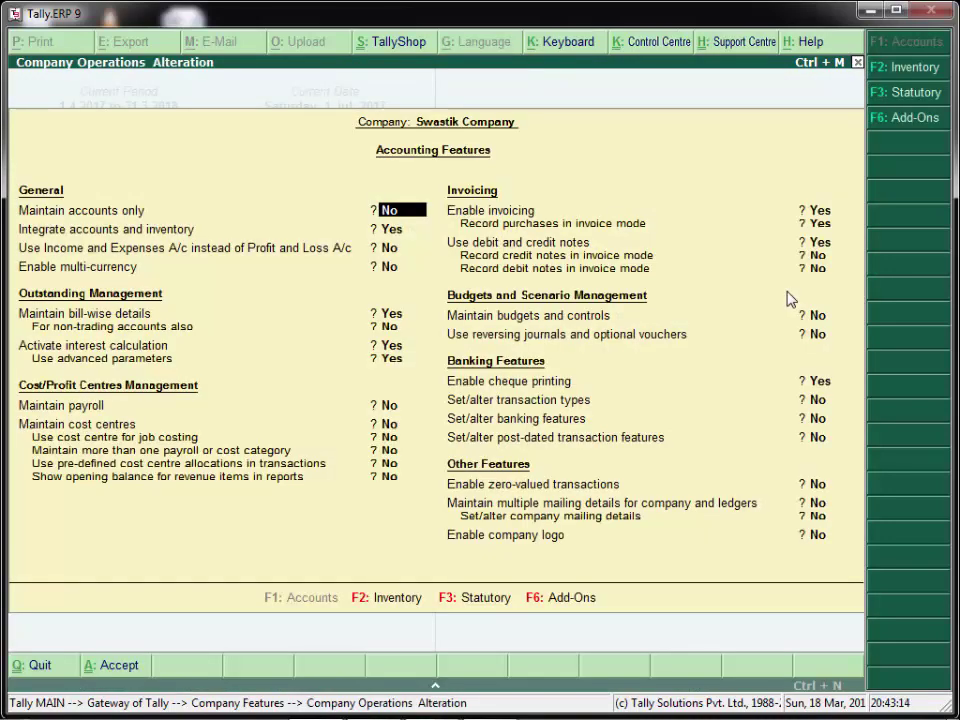
pyautogui.press('Return')
pyautogui.press('Return')
pyautogui.press('Return')
pyautogui.press('Return')
pyautogui.press('Return')
pyautogui.press('Return')
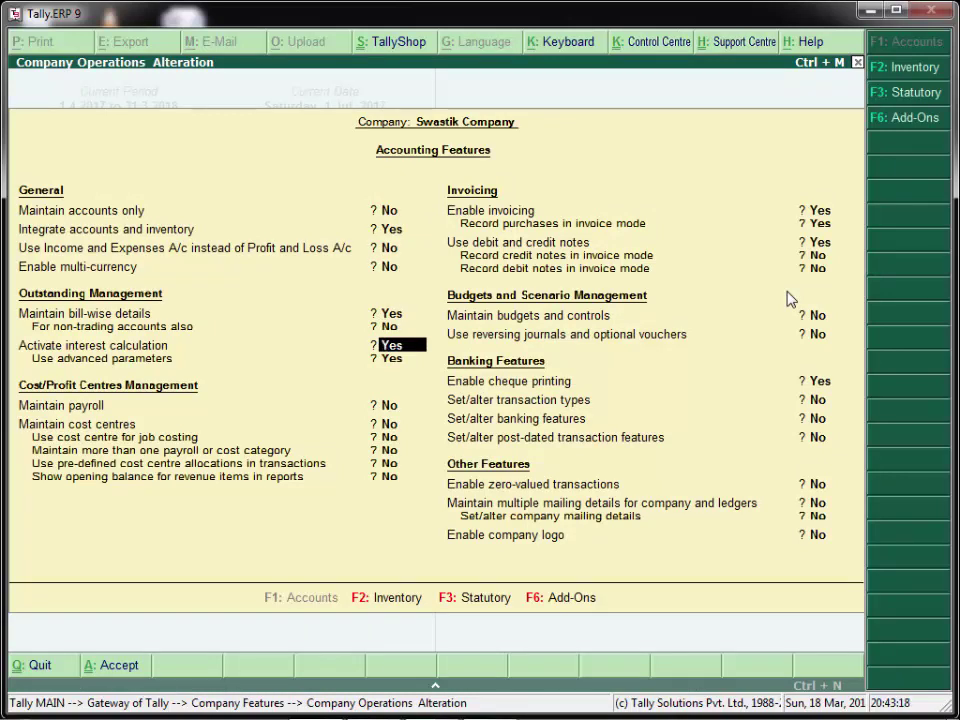
pyautogui.press('Return')
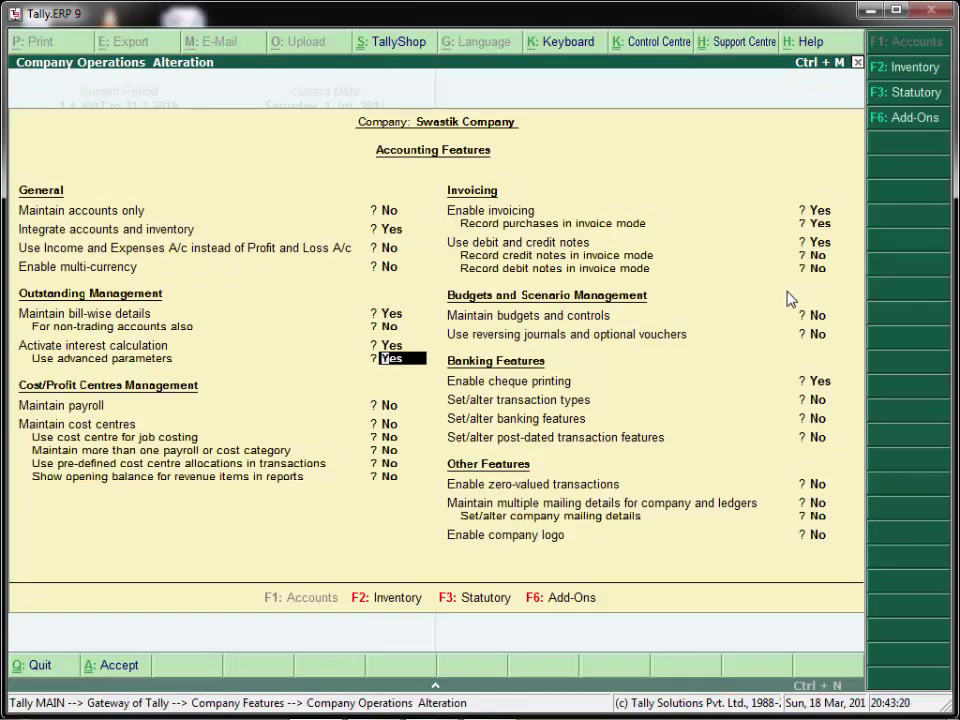
# Accept the remaining accounting features for Swastik Company and return to the Gateway of Tally
pyautogui.press('Return')
pyautogui.press('Return')
pyautogui.press('Return')
pyautogui.press('Return')
pyautogui.press('Return')
pyautogui.press('Return')
pyautogui.press('Return')
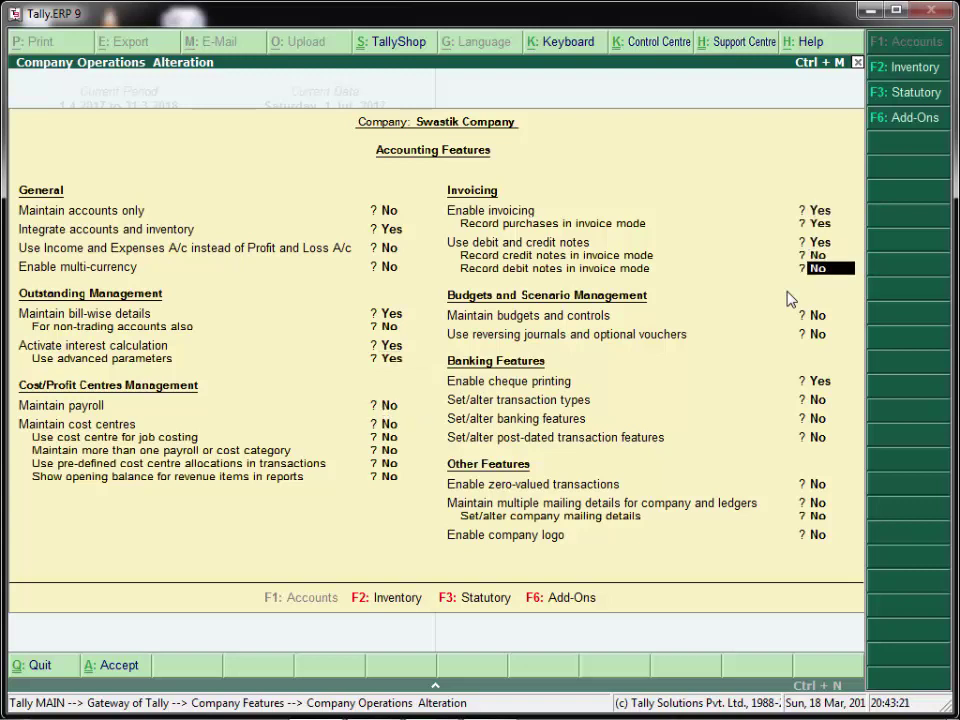
pyautogui.press('Return')
pyautogui.press('Return')
pyautogui.press('Return')
pyautogui.press('Return')
pyautogui.press('Return')
pyautogui.press('Return')
pyautogui.press('Return')
pyautogui.press('Return')
pyautogui.press('Return')
pyautogui.press('Return')
pyautogui.press('Return')
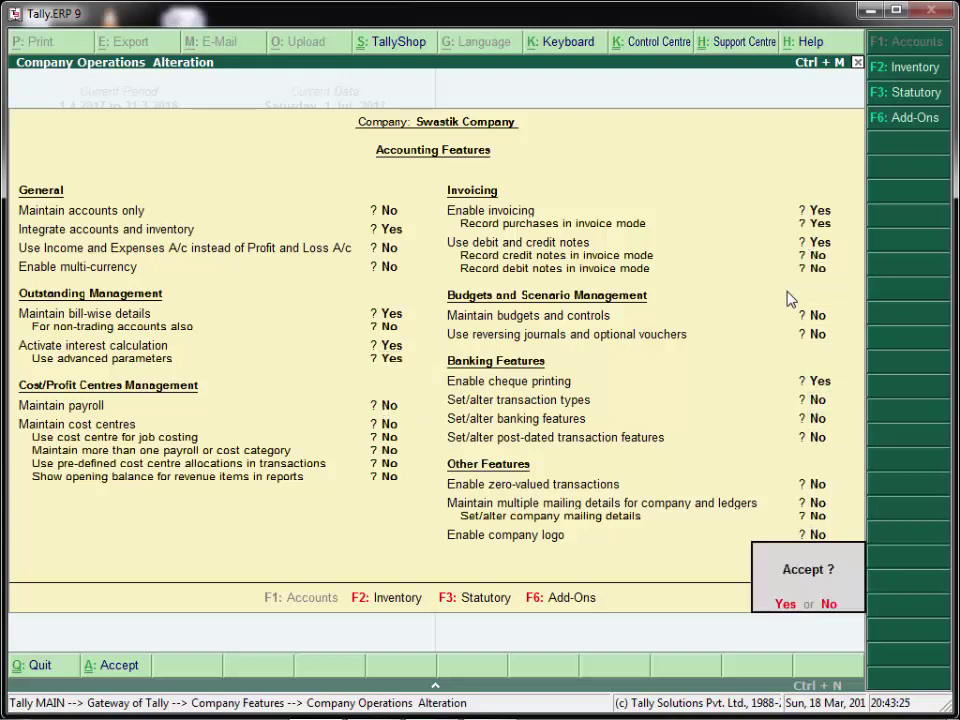
pyautogui.press('Return')
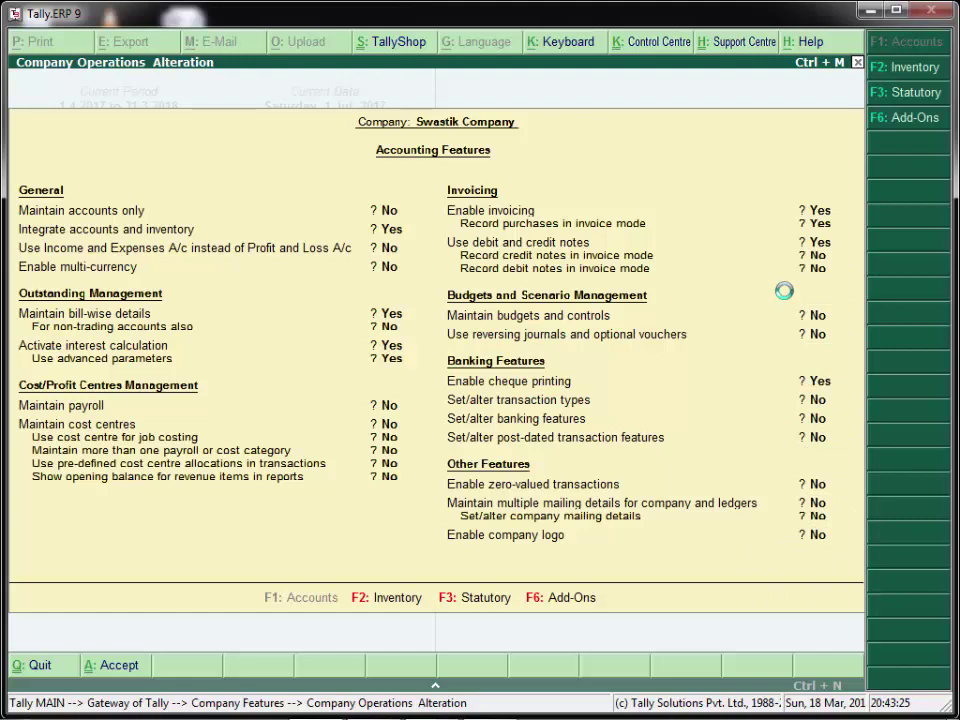
pyautogui.press('Escape')
pyautogui.press('Escape')
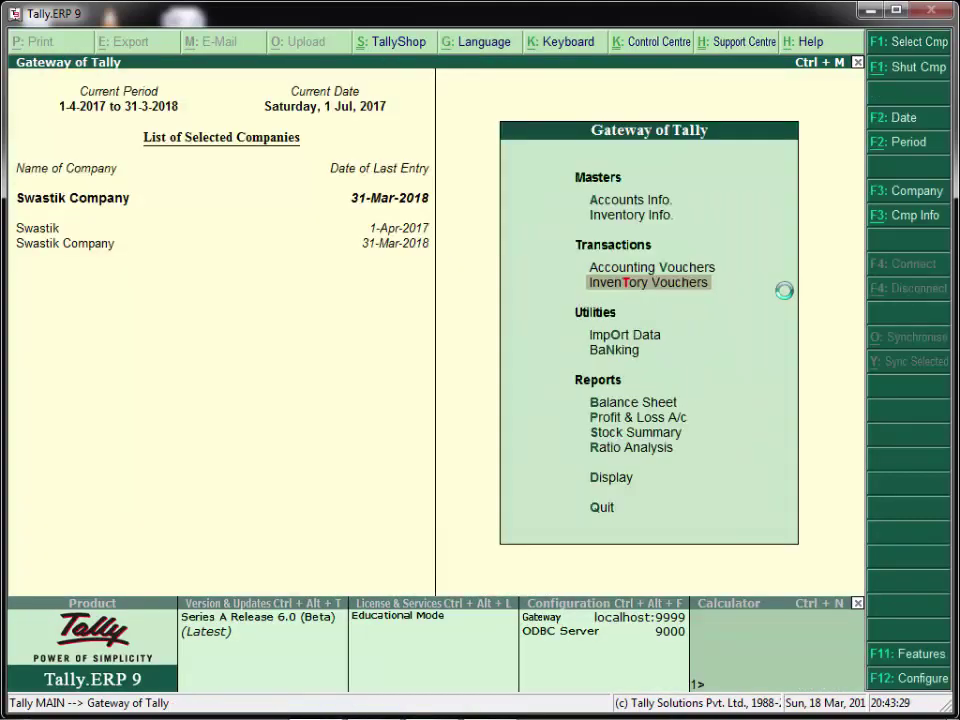
# Start creating a single ledger named "Tata and Co Account" under Sundry Creditors
pyautogui.press('Up')
pyautogui.press('Up')
pyautogui.press('Up')
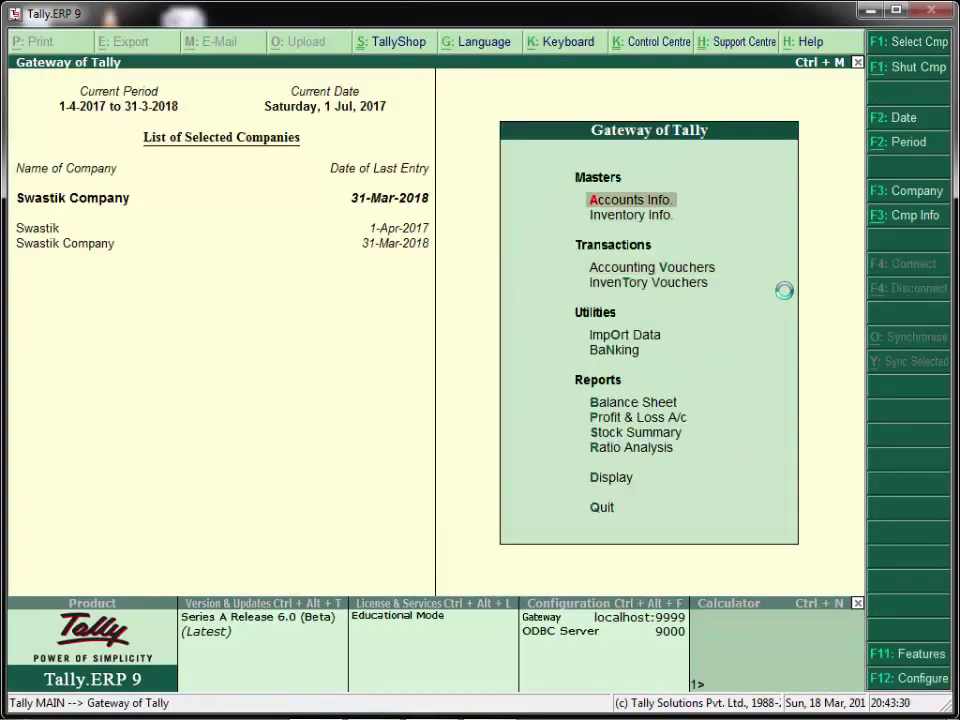
pyautogui.press('Return')
pyautogui.press('Down')
pyautogui.press('Return')
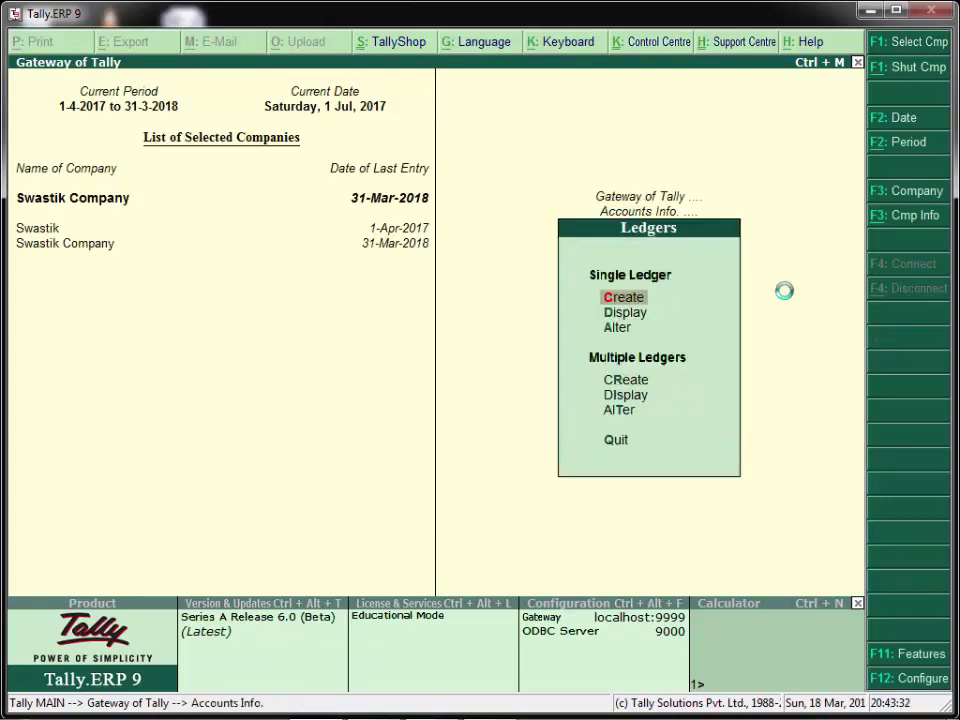
pyautogui.press('Return')
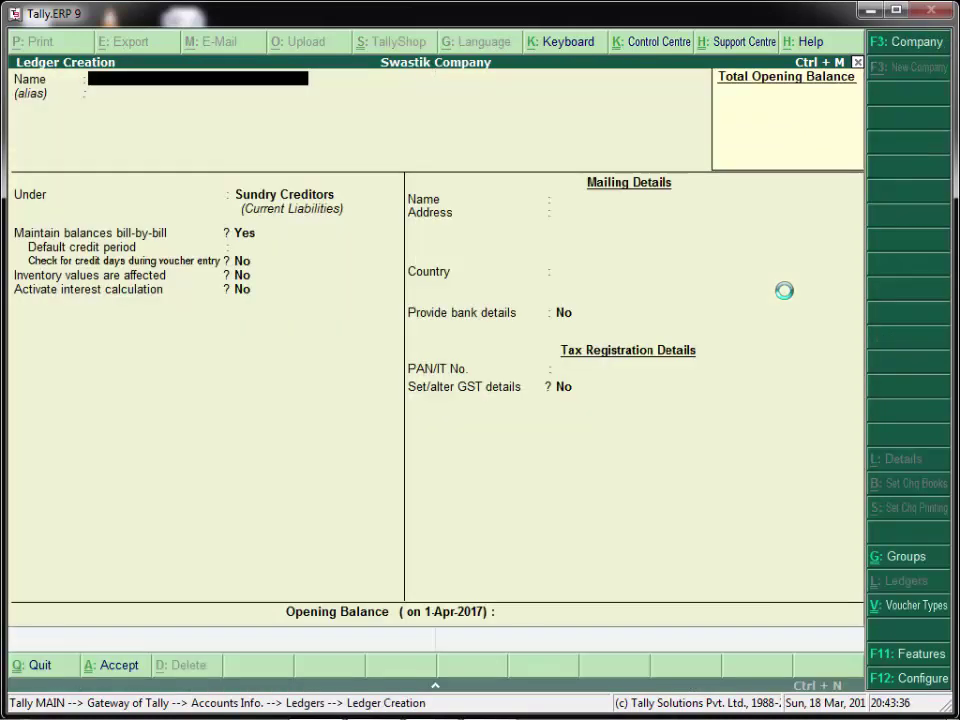
pyautogui.write('Tata and Co')
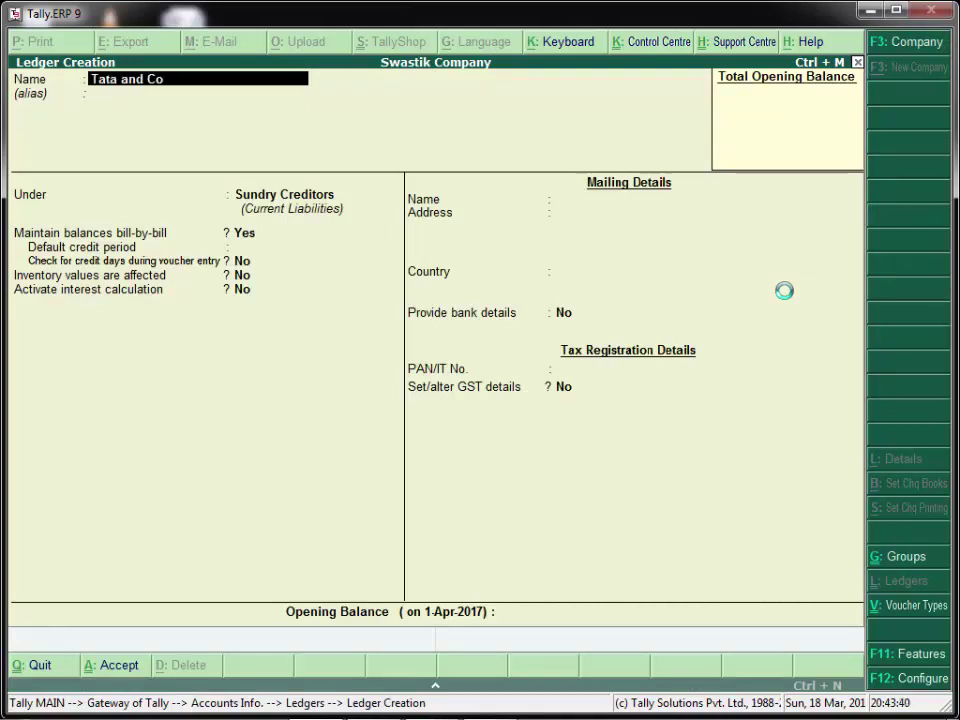
pyautogui.write(' Account')
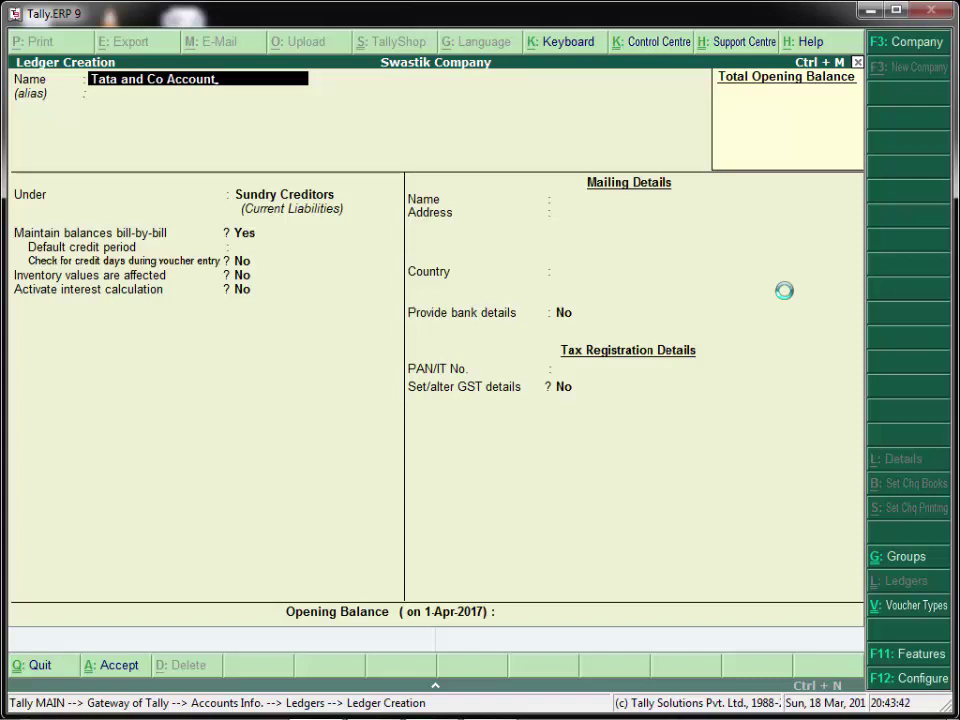
pyautogui.press('Return')
pyautogui.press('Return')
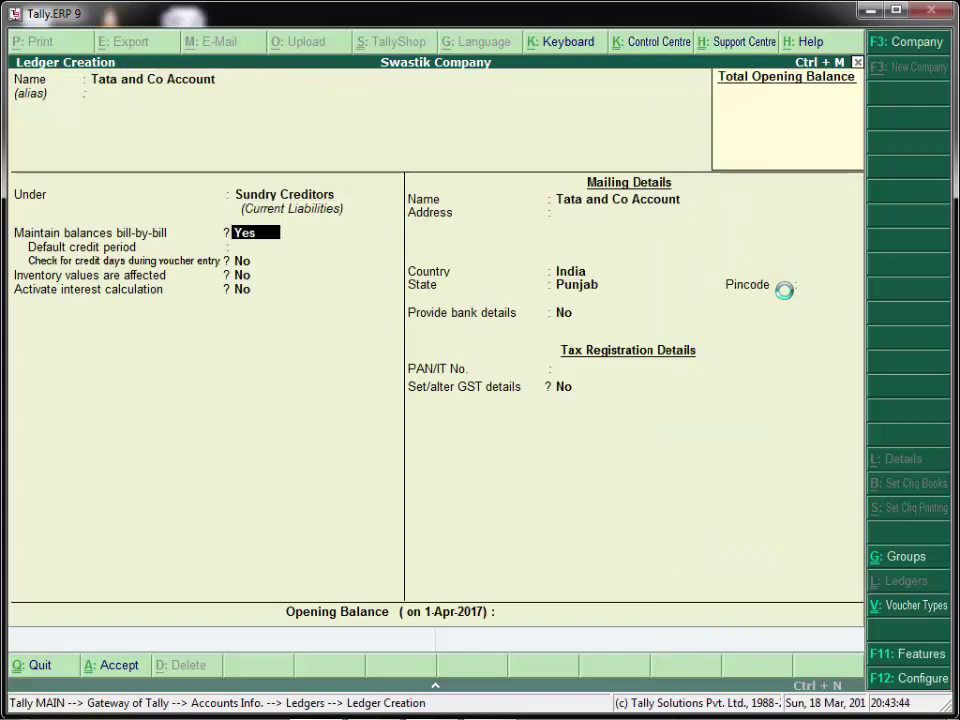
# Keep bill-by-bill balances for the Tata and Co Account ledger and set Activate interest calculation to Yes
pyautogui.press('Return')
pyautogui.press('Return')
pyautogui.press('Return')
pyautogui.press('Return')
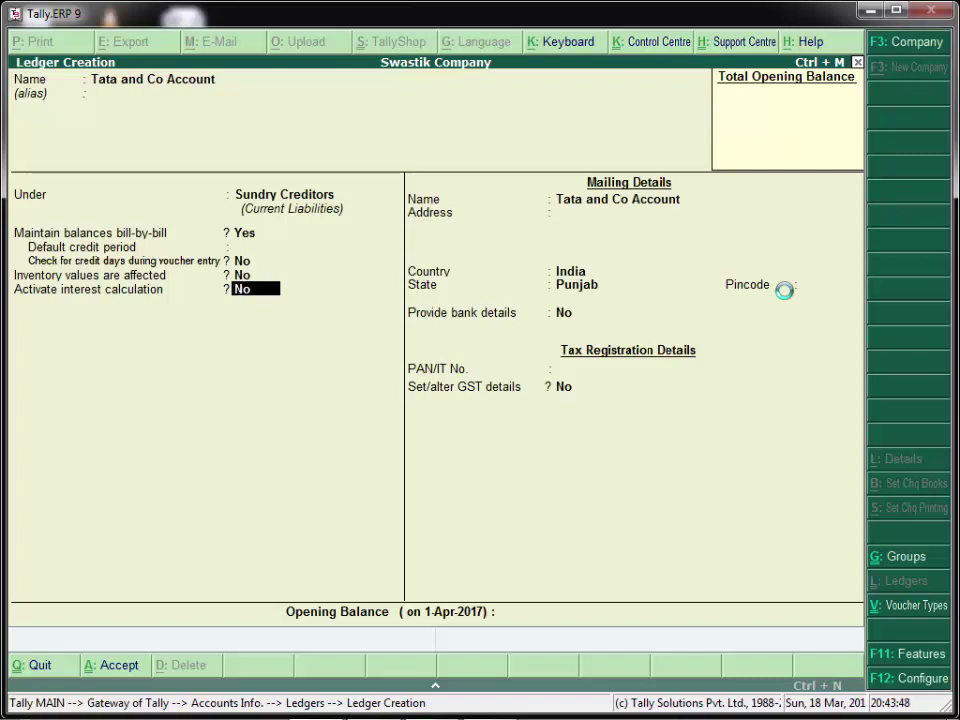
pyautogui.write('y')
pyautogui.press('Return')
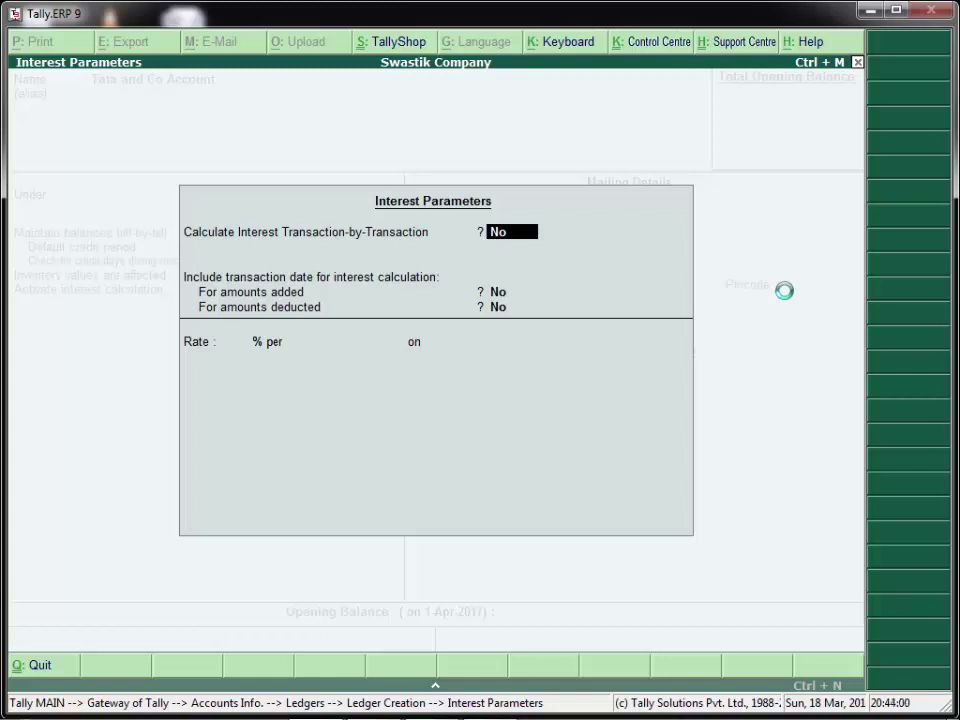
# Set interest to be calculated transaction-by-transaction, with overriding of parameters for each transaction and of advanced parameters both set to Yes
pyautogui.write('y')
pyautogui.press('Return')
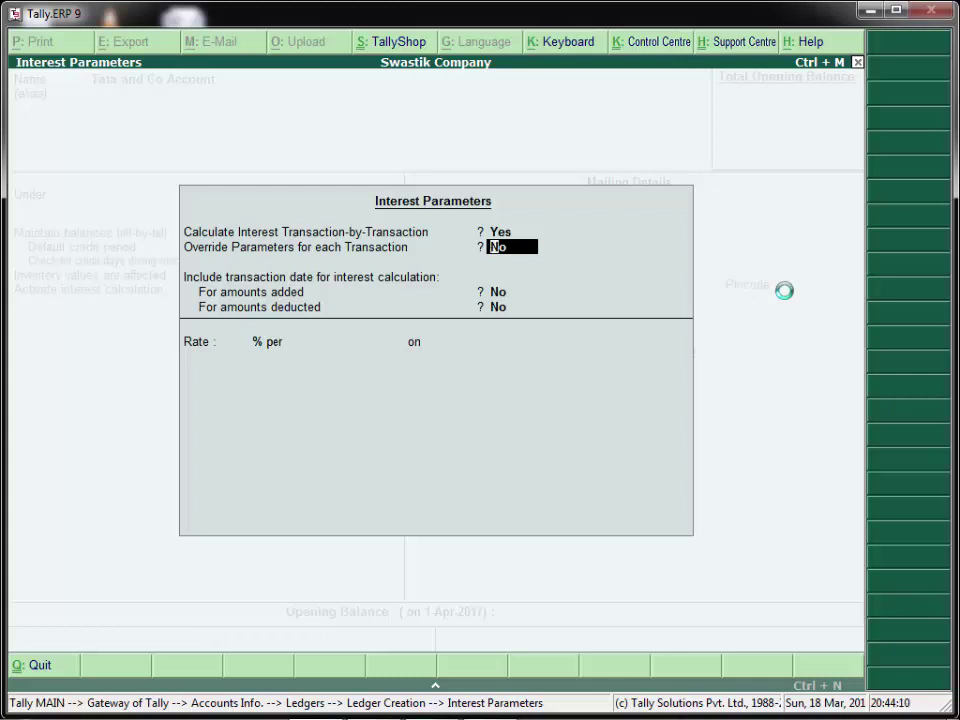
pyautogui.write('y')
pyautogui.press('Return')
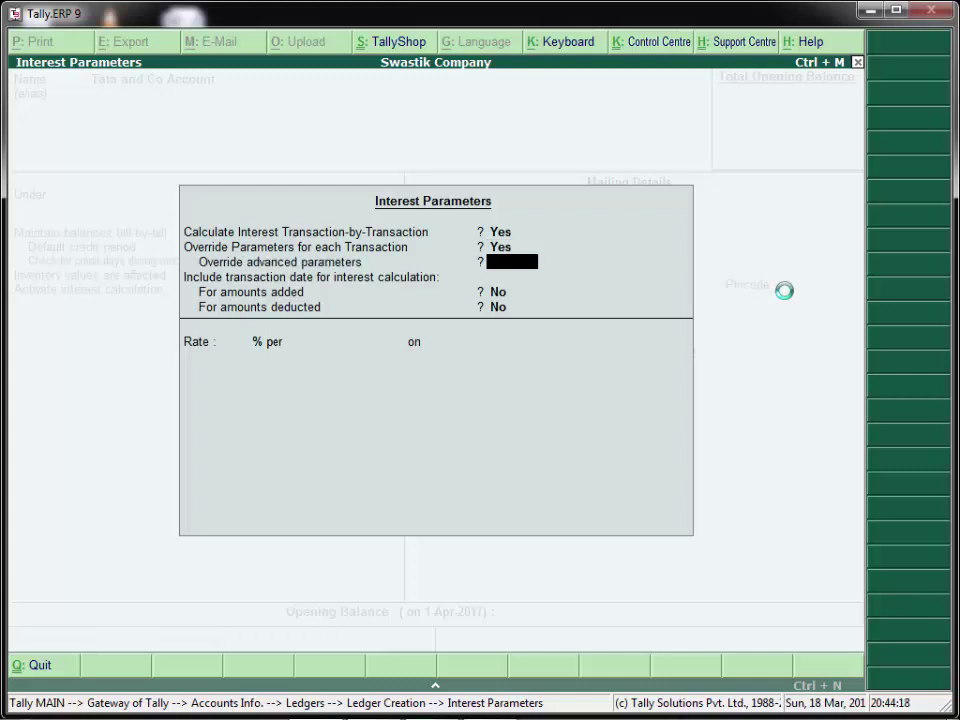
pyautogui.write('y')
pyautogui.press('Return')
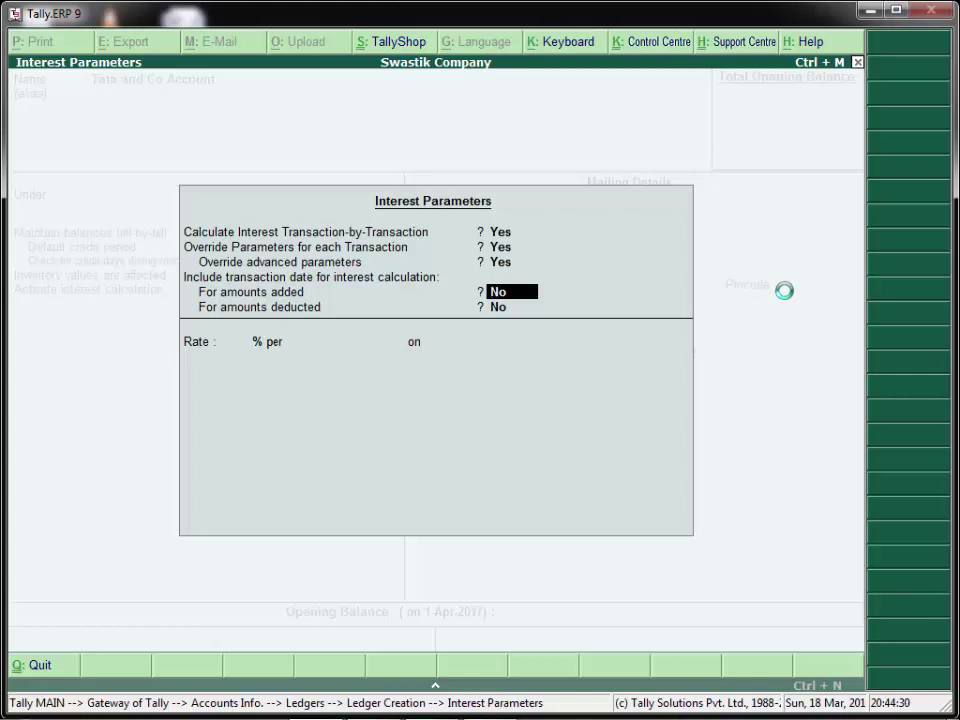
# Include the transaction date in the interest calculation for both amounts added and amounts deducted
pyautogui.press('Return')
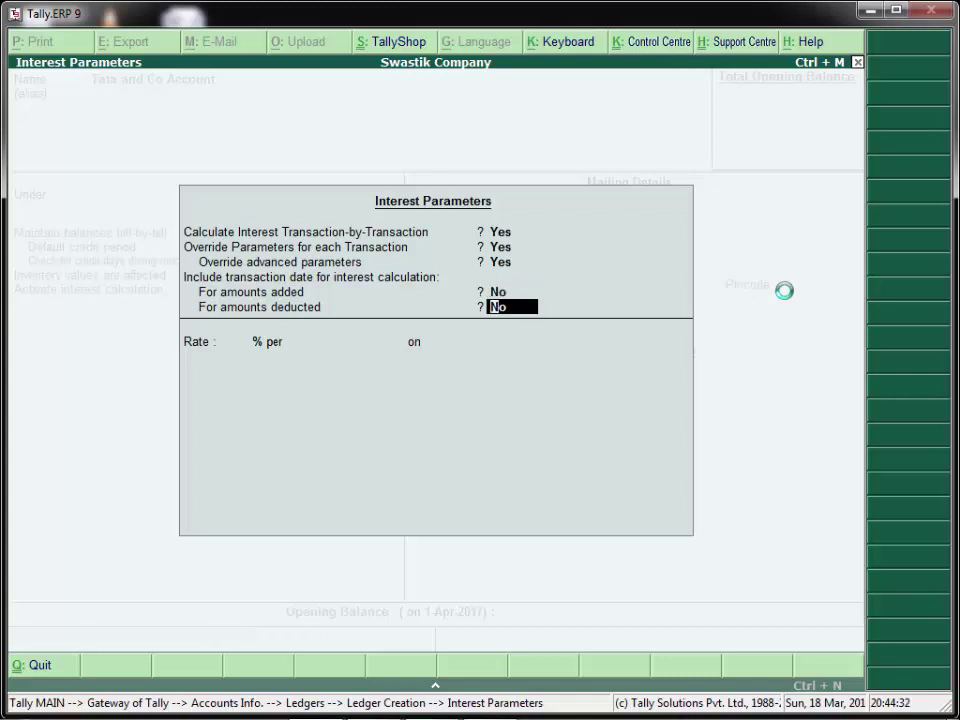
pyautogui.press('Up')
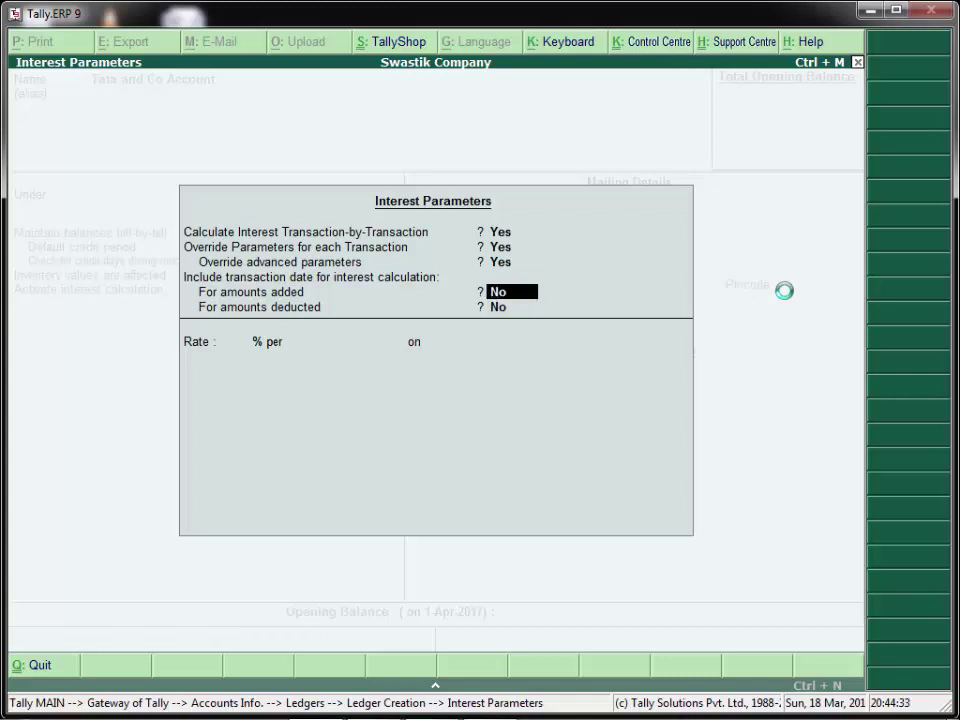
pyautogui.press('y')
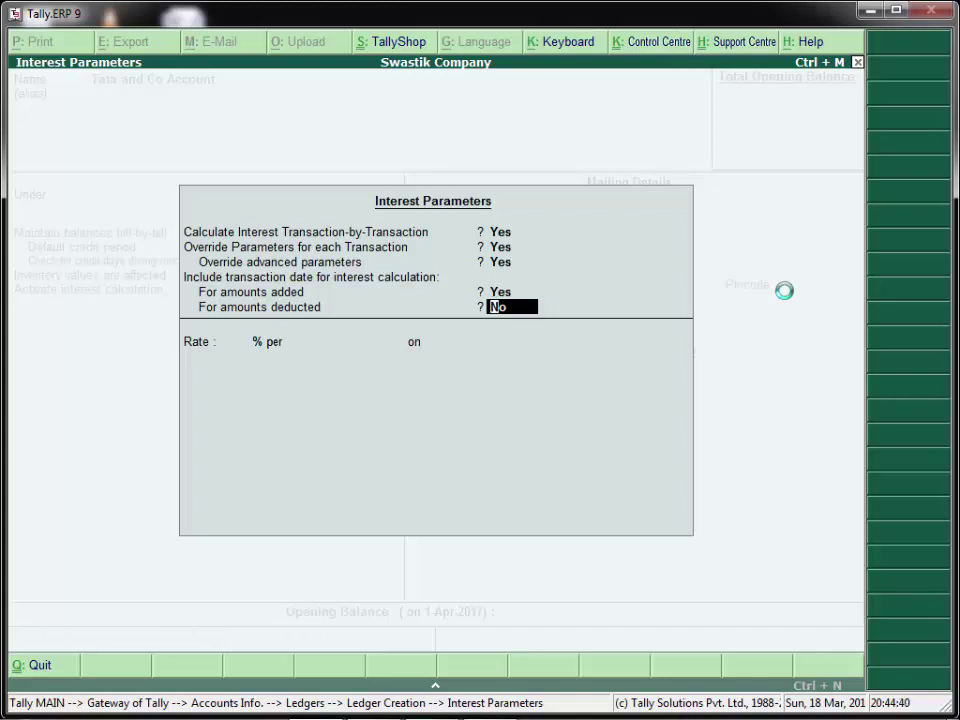
pyautogui.write('y')
pyautogui.press('Return')
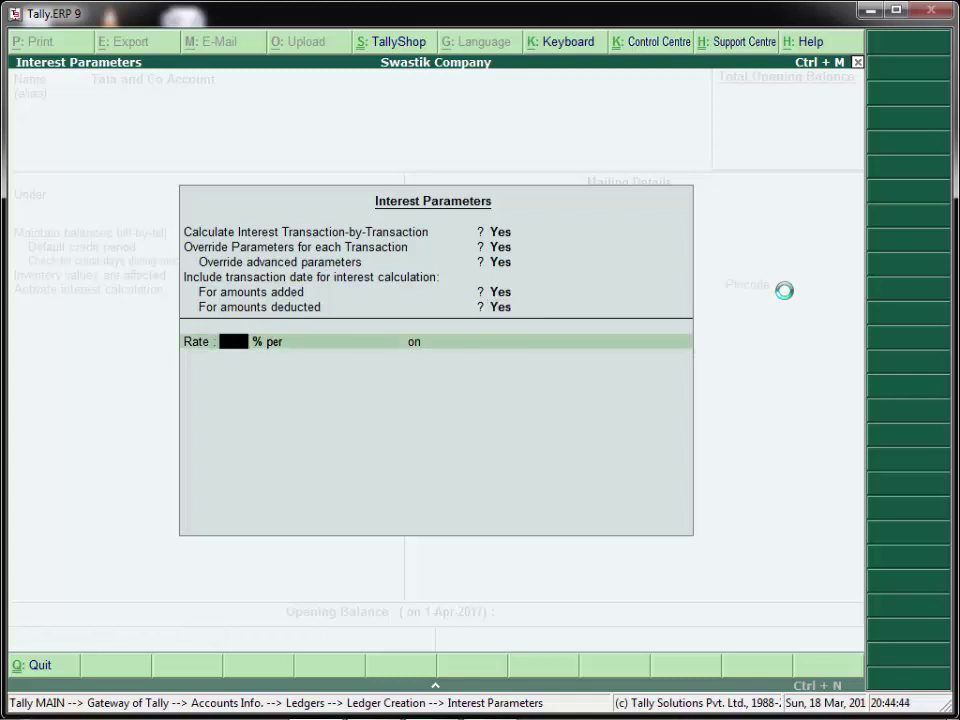
# Set the interest rate to 2% per 30-Day Month on All Balances
pyautogui.write('2')
pyautogui.press('Return')
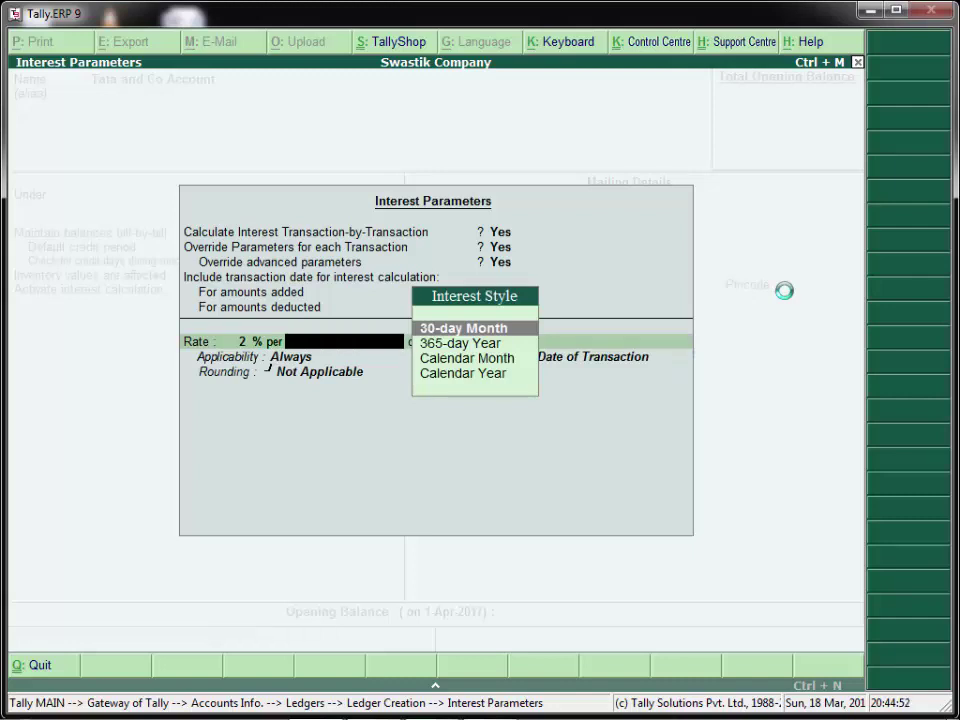
pyautogui.press('Down')
pyautogui.press('Up')
pyautogui.press('Down')
pyautogui.press('Down')
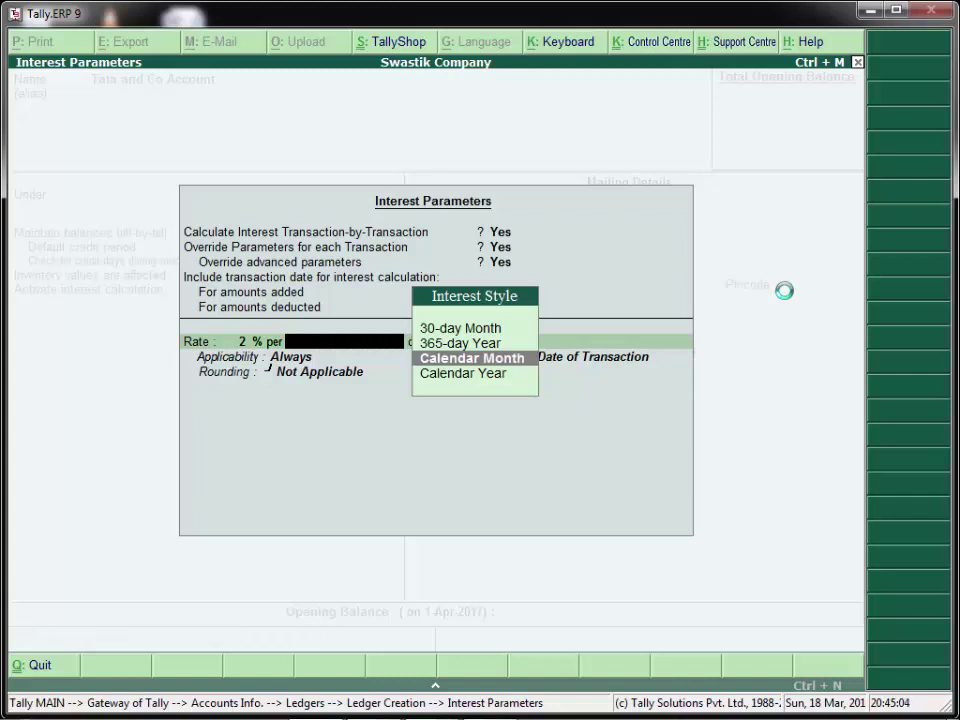
pyautogui.press('Up')
pyautogui.press('Up')
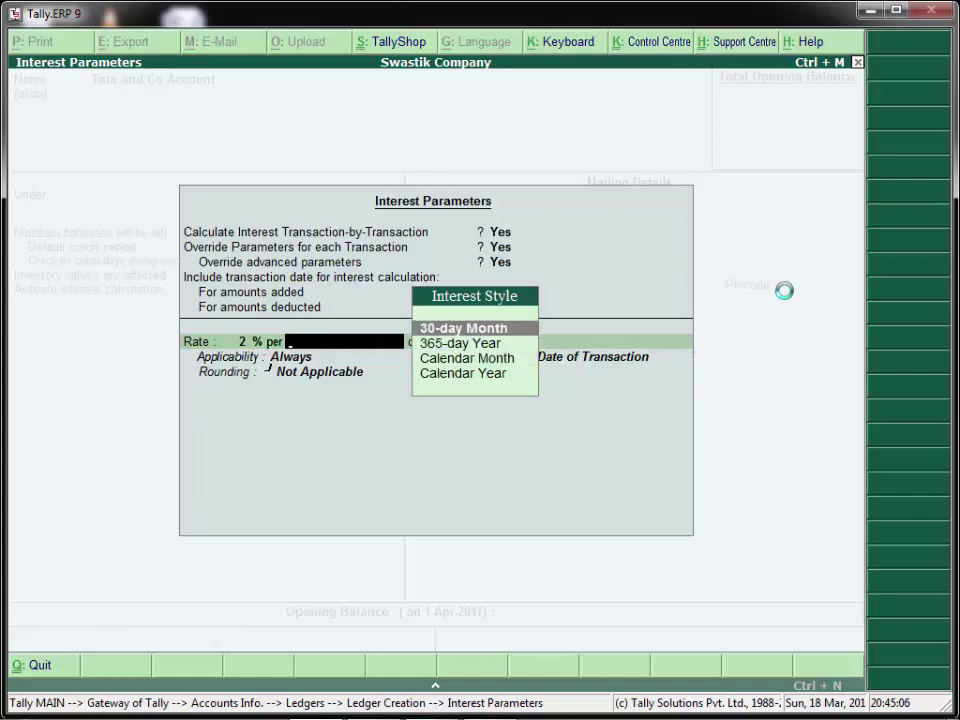
pyautogui.press('Return')
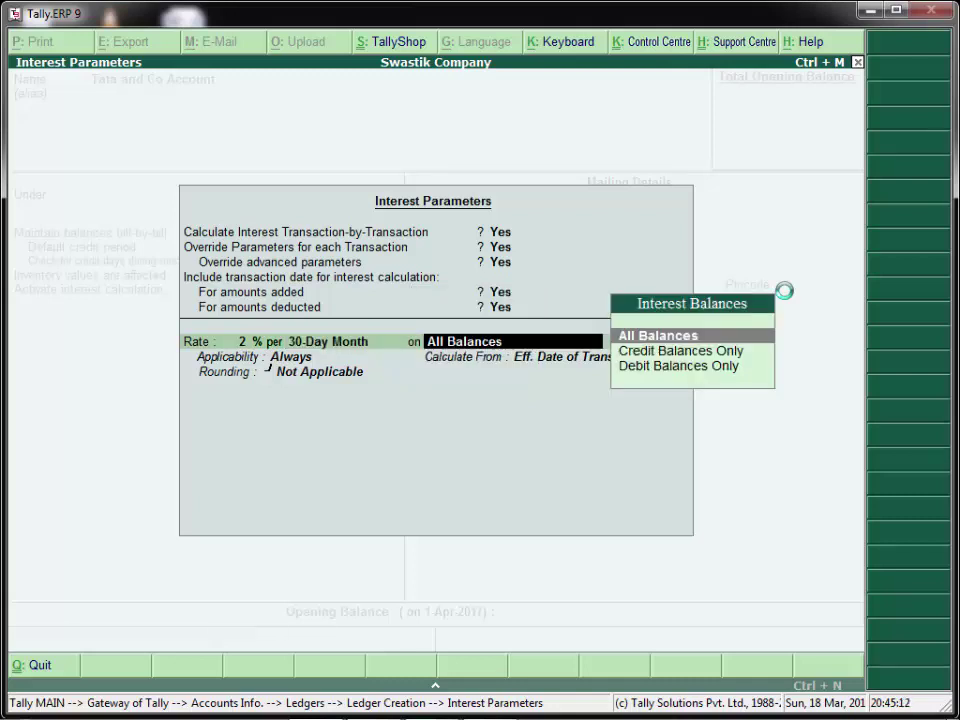
pyautogui.press('Return')
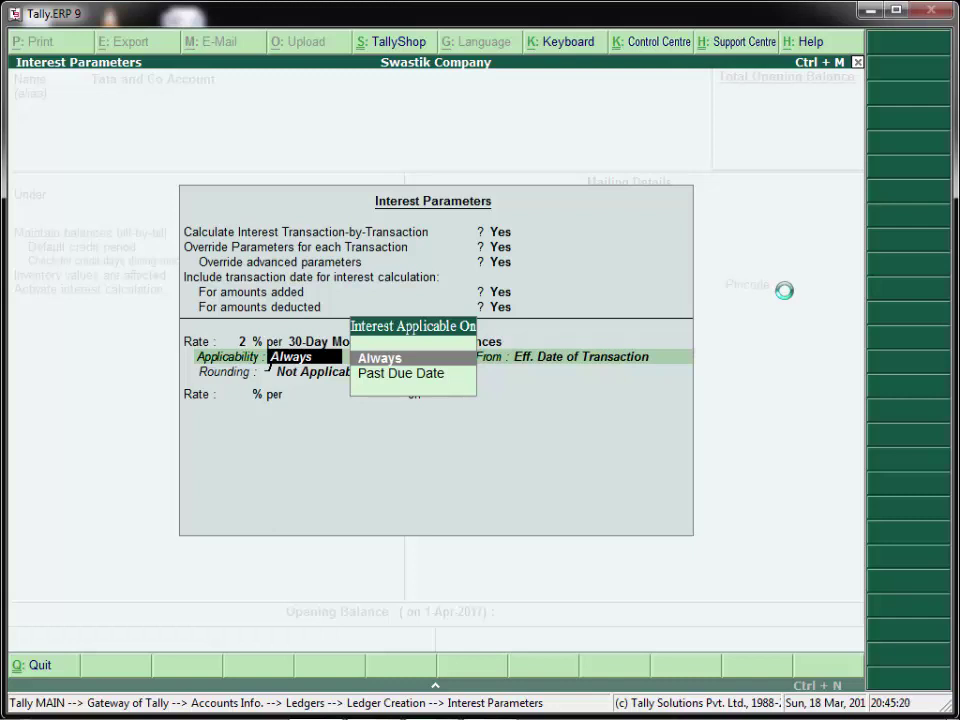
# Keep the interest applicability as Always and set Calculate From to Date of Applicability
pyautogui.press('Return')
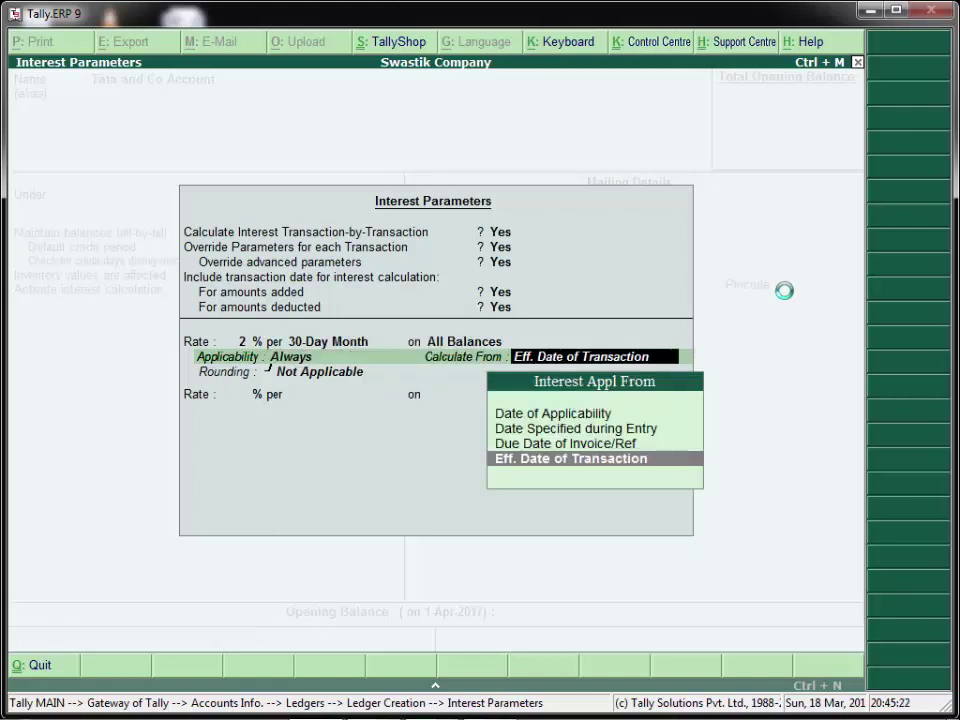
pyautogui.press('Up')
pyautogui.press('Up')
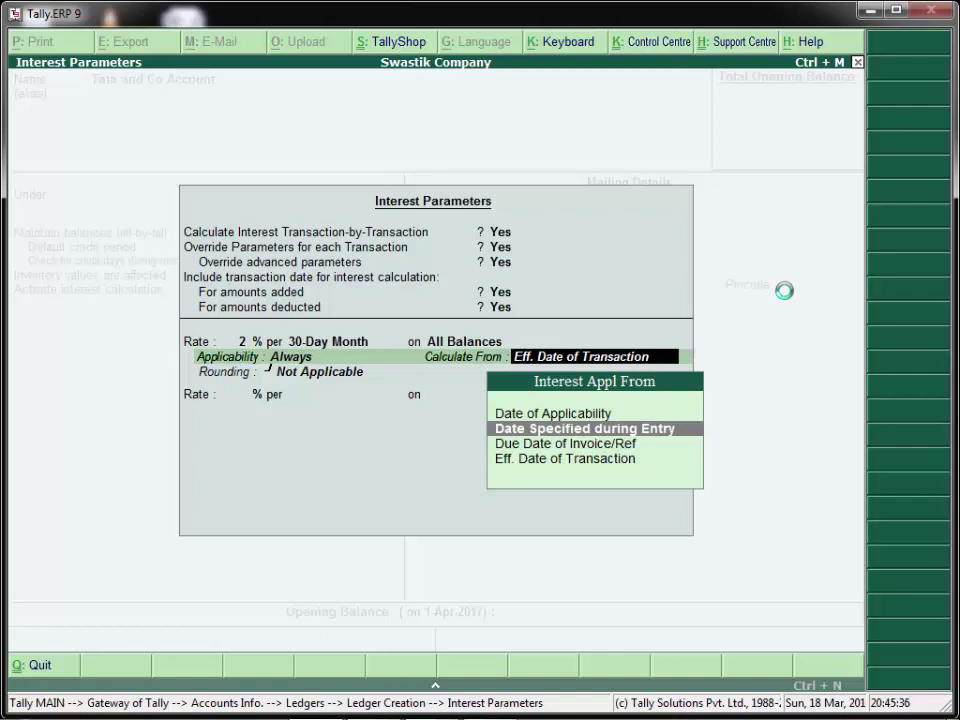
pyautogui.press('Up')
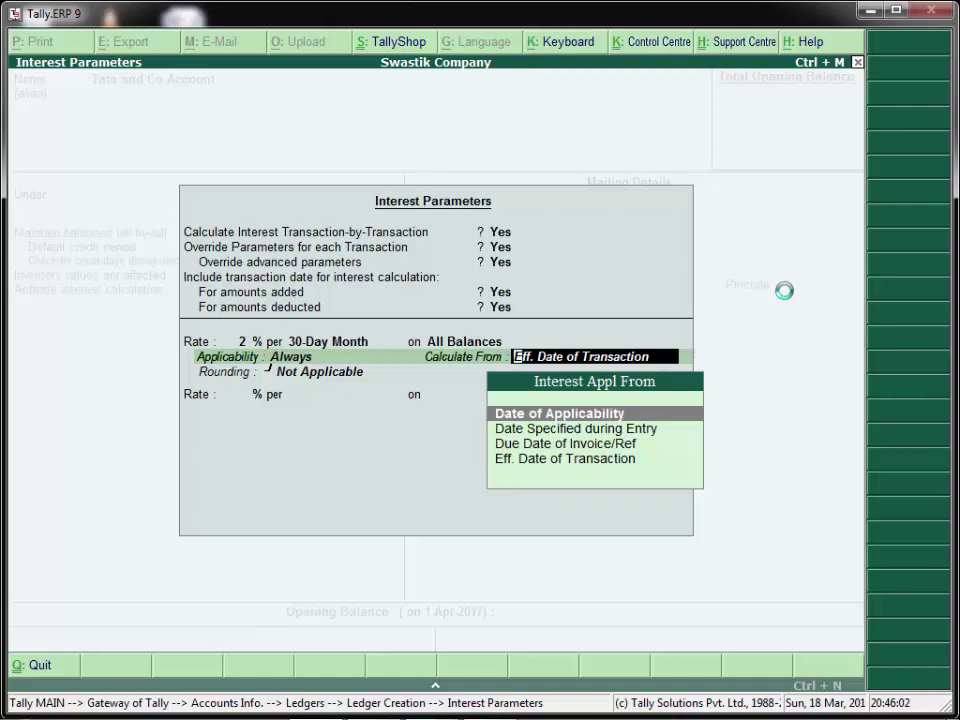
pyautogui.press('Down')
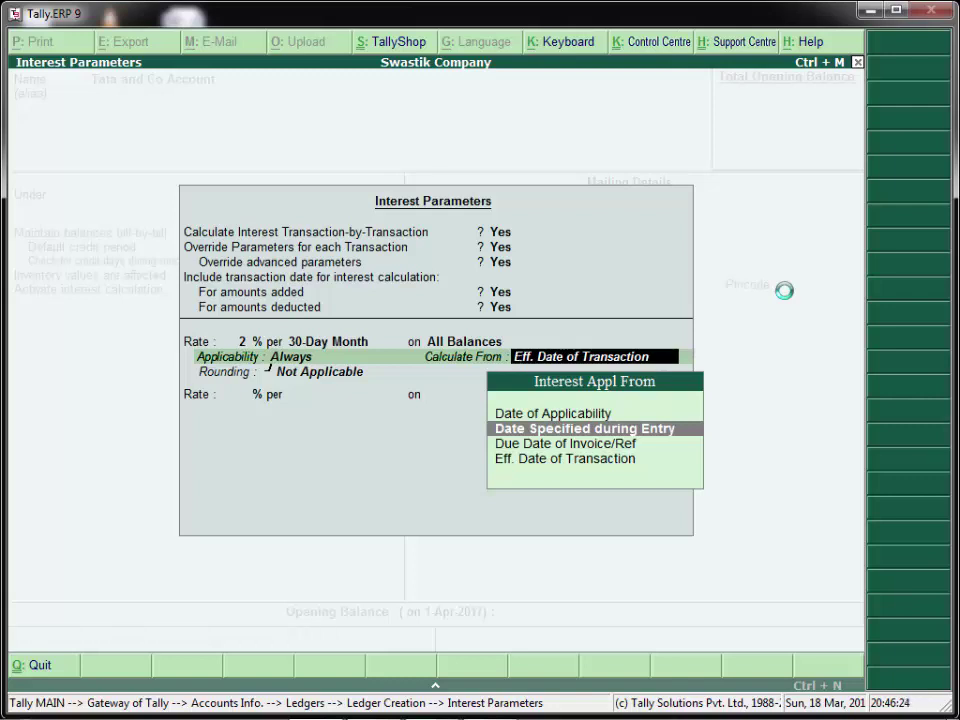
pyautogui.press('Down')
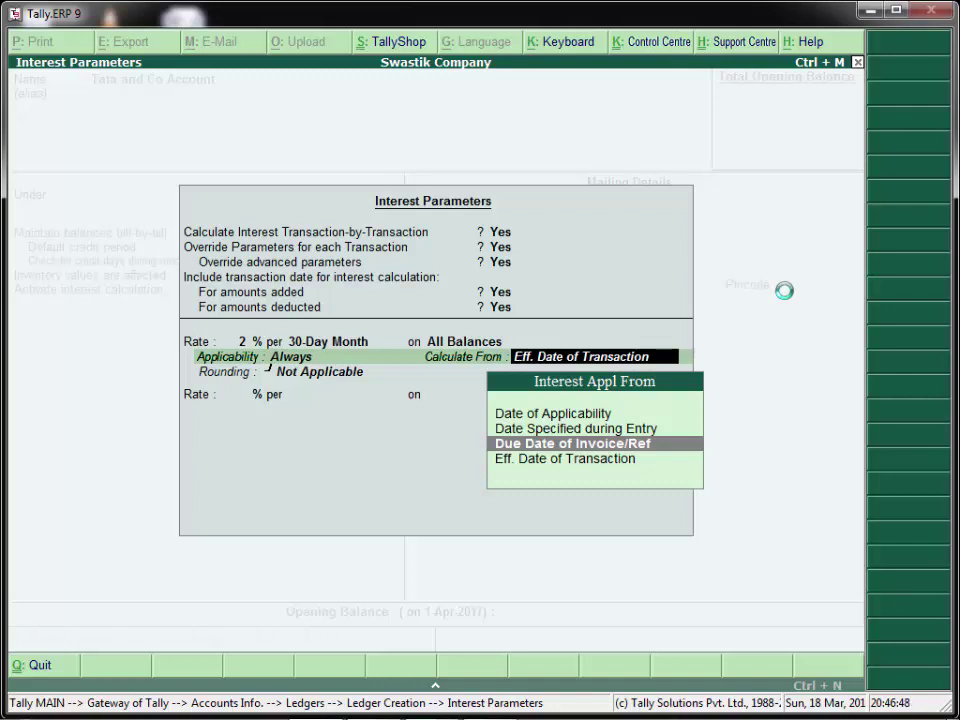
pyautogui.press('Down')
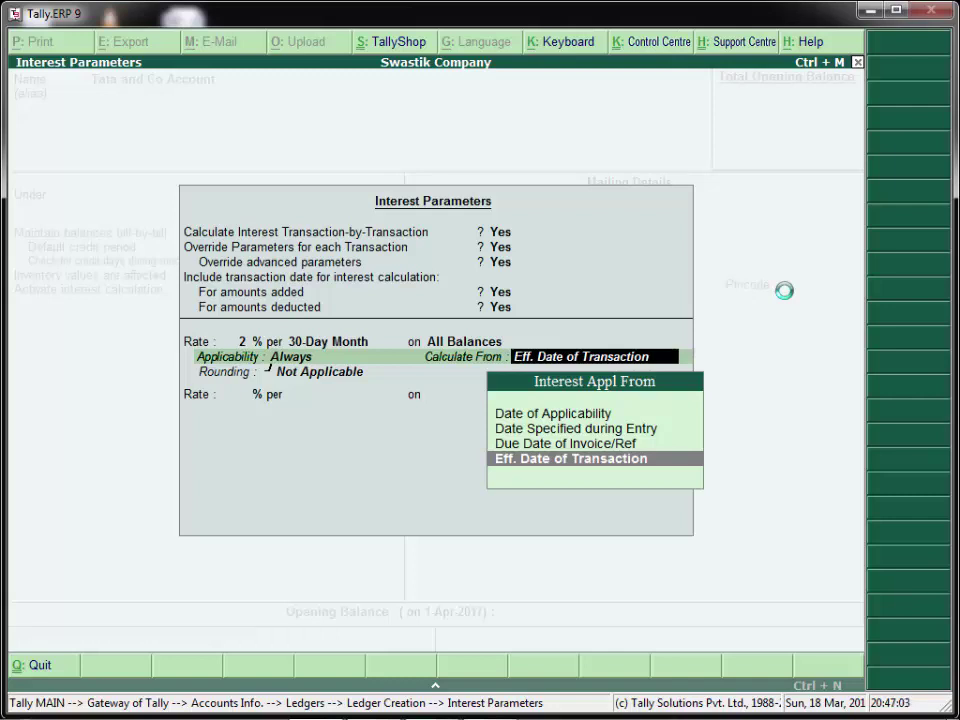
pyautogui.press('Up')
pyautogui.press('Up')
pyautogui.press('Up')
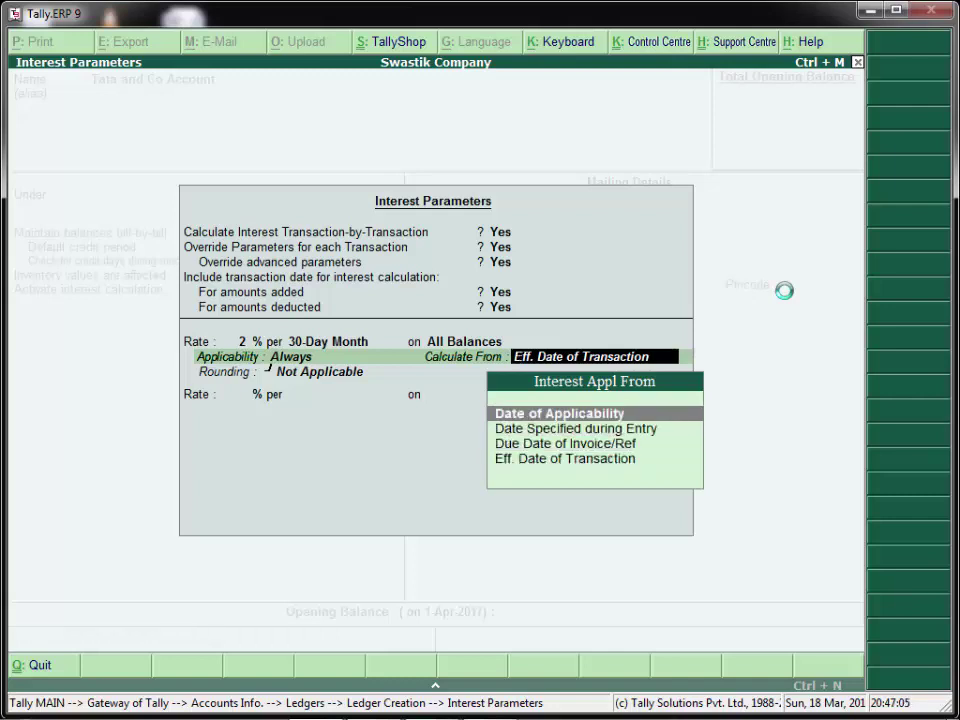
pyautogui.press('Return')
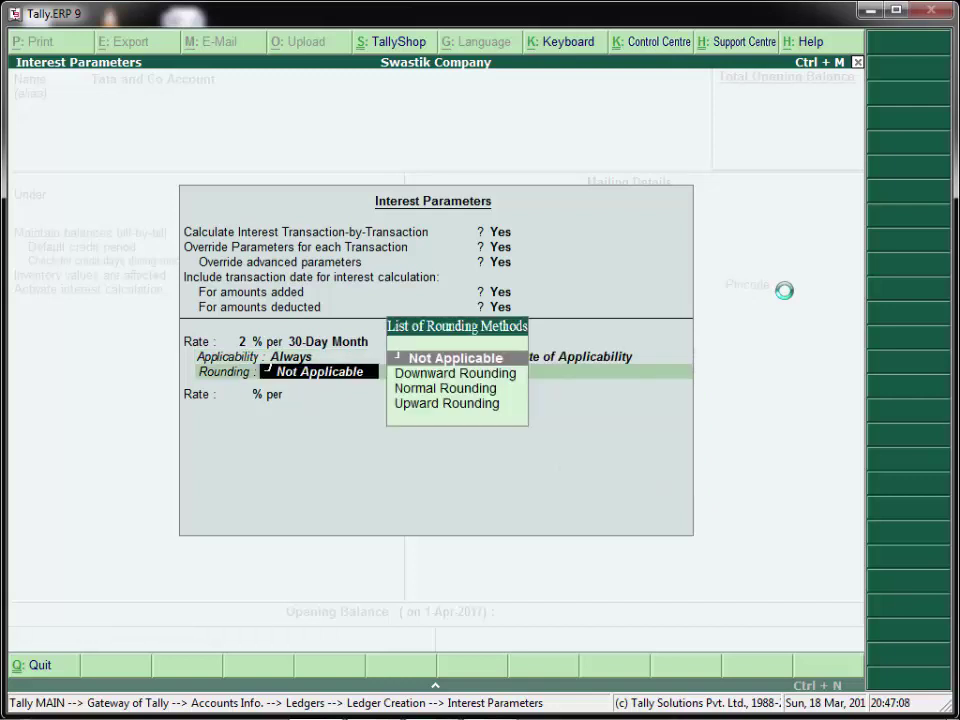
# Review the rounding methods, keep rounding as Not Applicable, and finish the ledger's interest parameters
pyautogui.press('Down')
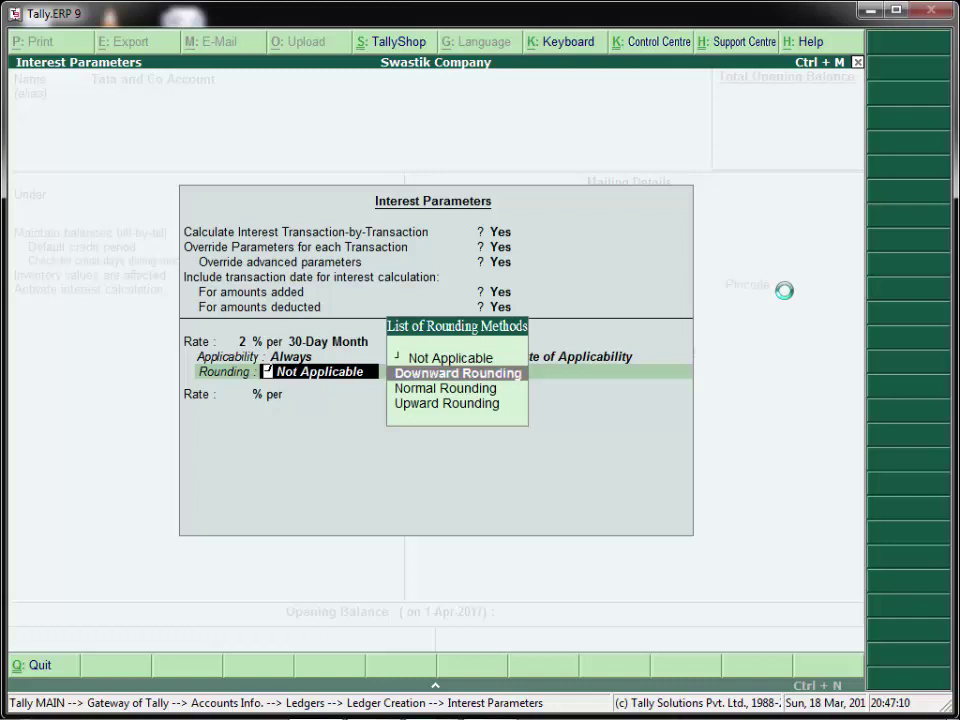
pyautogui.press('Down')
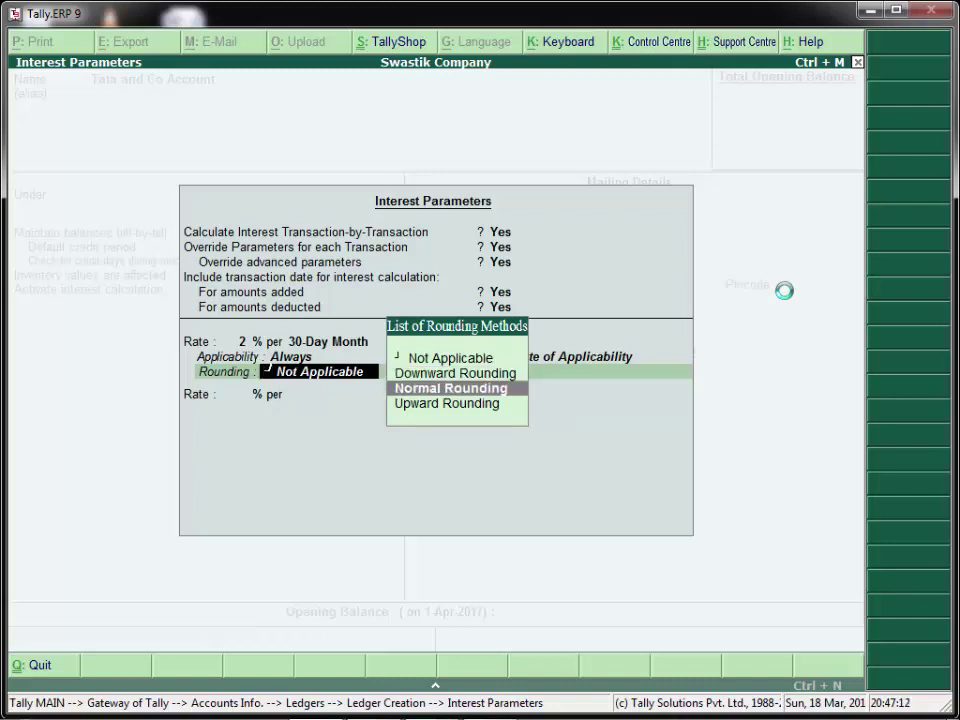
pyautogui.press('Up')
pyautogui.press('Down')
pyautogui.press('Down')
pyautogui.press('Up')
pyautogui.press('Up')
pyautogui.press('Up')
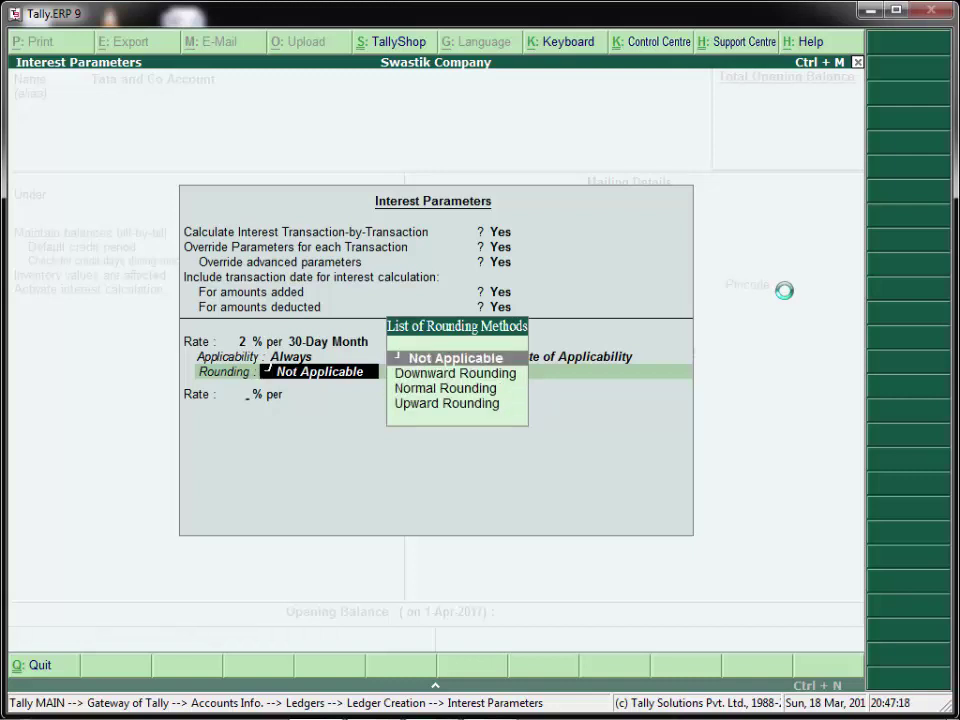
pyautogui.press('Return')
pyautogui.press('Return')
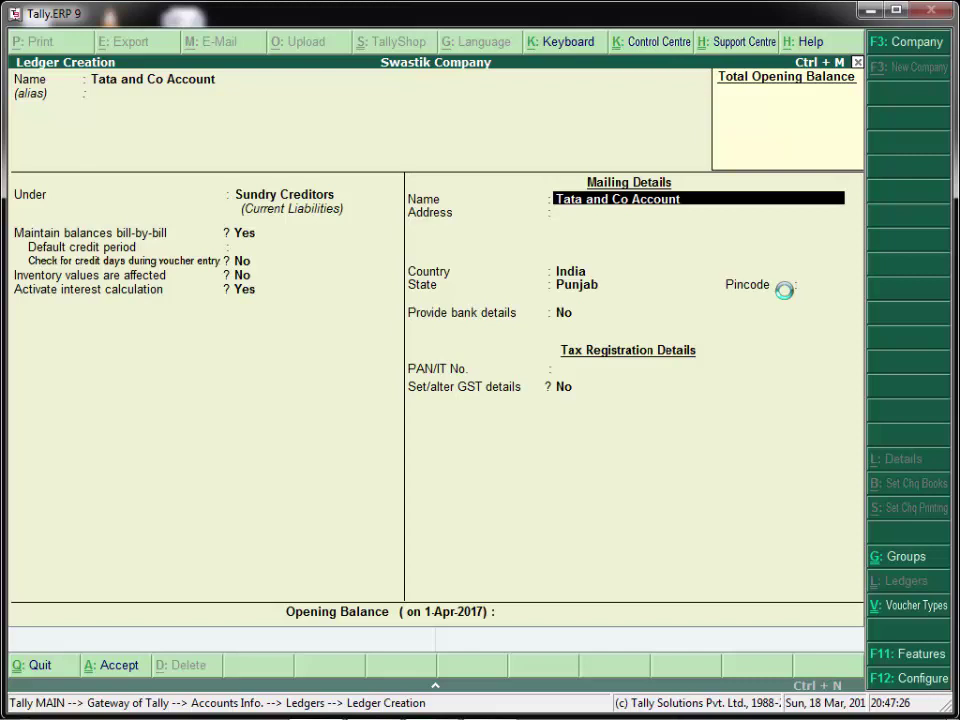
# Keep the default mailing and tax registration details and save the Tata and Co Account ledger
pyautogui.press('Return')
pyautogui.press('Return')
pyautogui.press('Return')
pyautogui.press('Return')
pyautogui.press('Return')
pyautogui.press('Return')
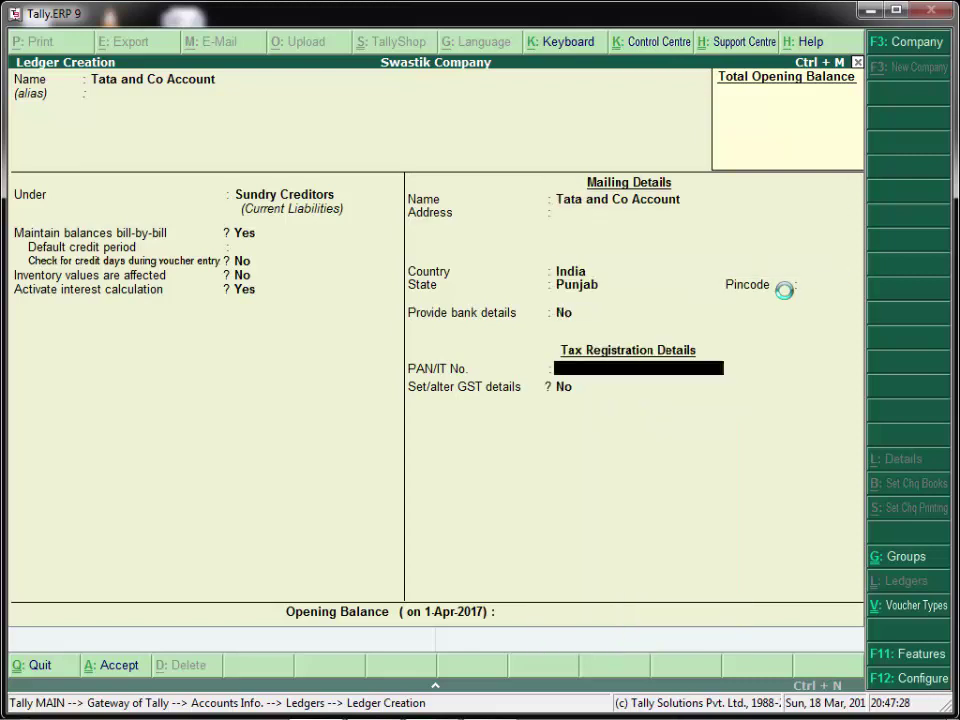
pyautogui.press('Return')
pyautogui.press('Return')
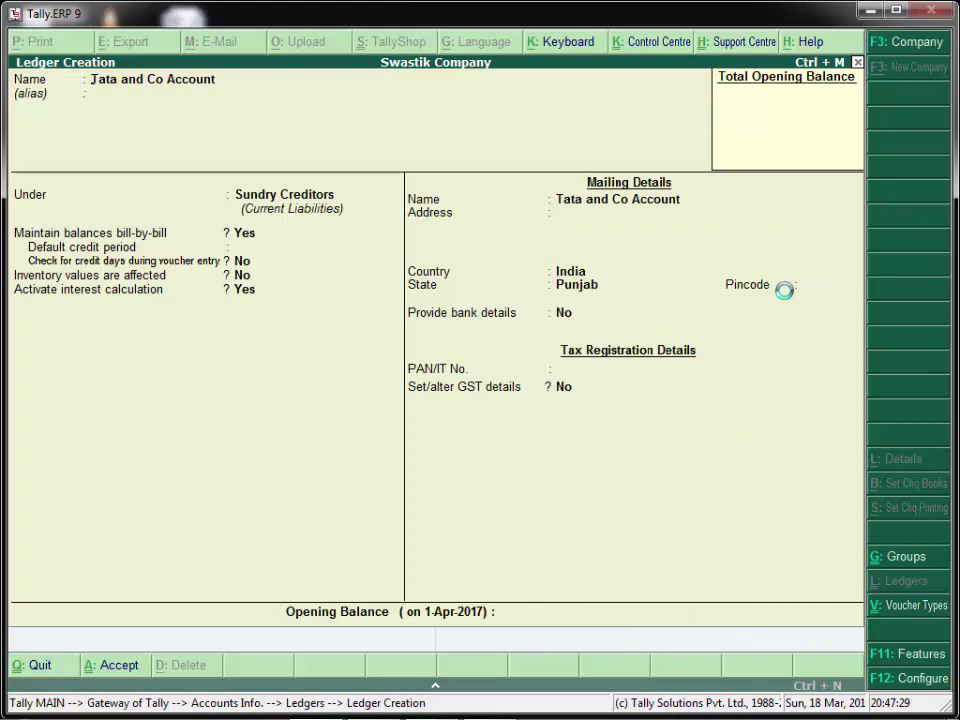
pyautogui.press('Return')
# Leave ledger creation, return to the Gateway of Tally, and open Accounting Vouchers for a purchase entry
pyautogui.press('Escape')
pyautogui.press('n')
pyautogui.press('Escape')
pyautogui.press('Escape')
pyautogui.press('Escape')
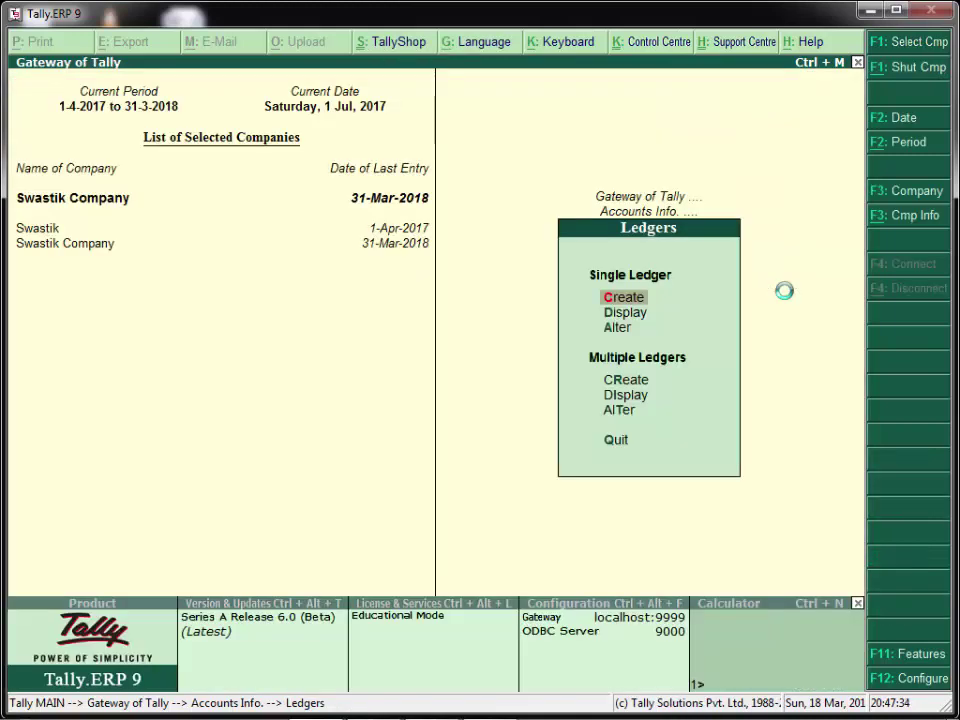
pyautogui.press('Down')
pyautogui.press('Down')
pyautogui.press('Down')
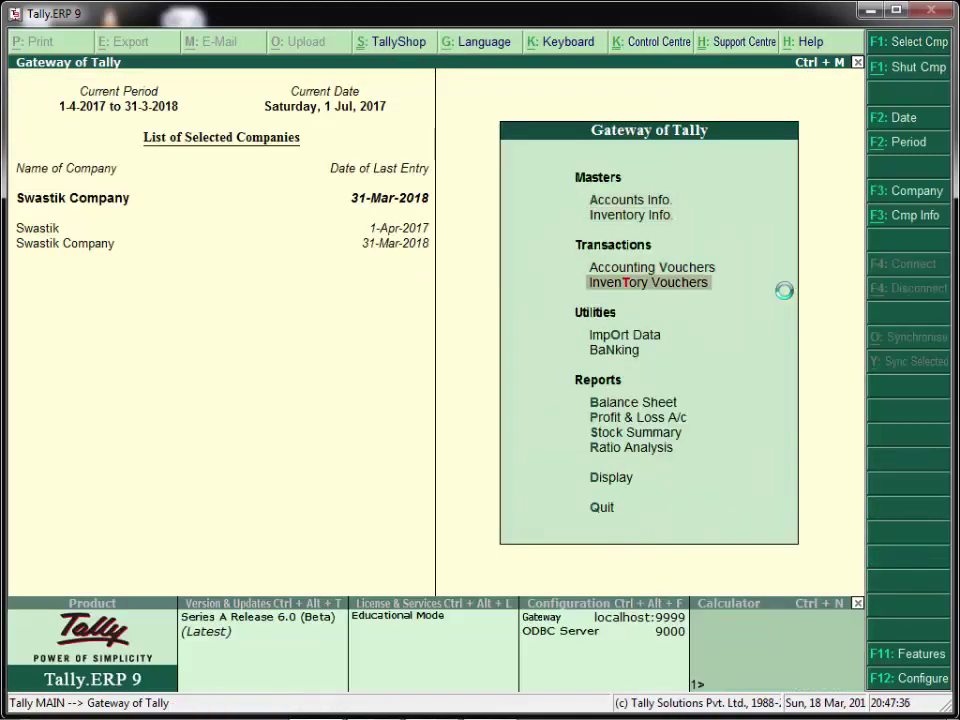
pyautogui.press('Up')
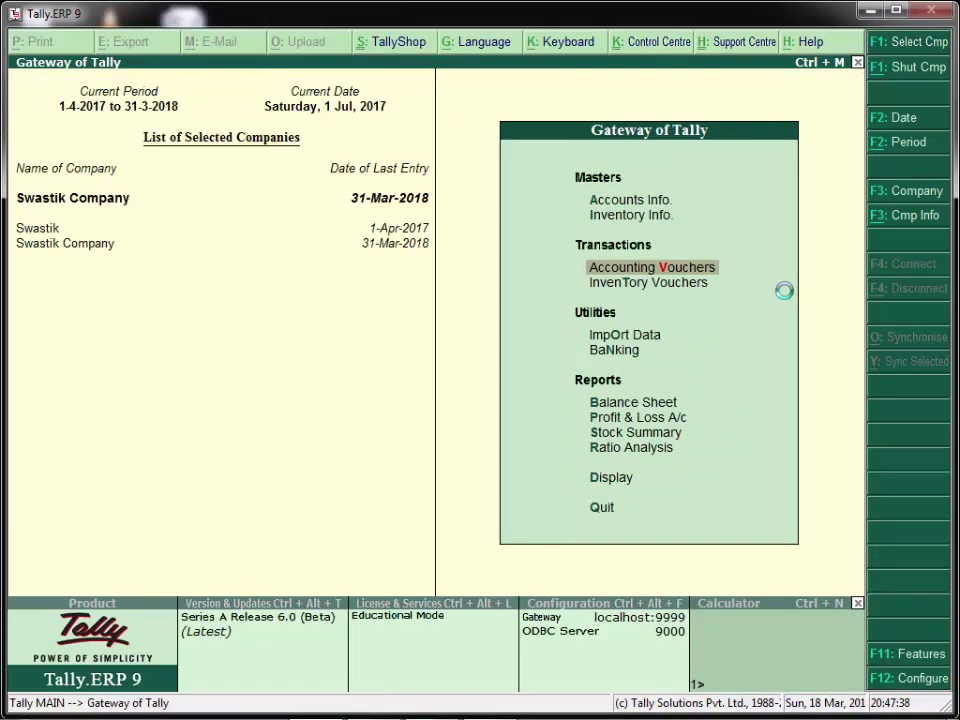
pyautogui.press('Return')
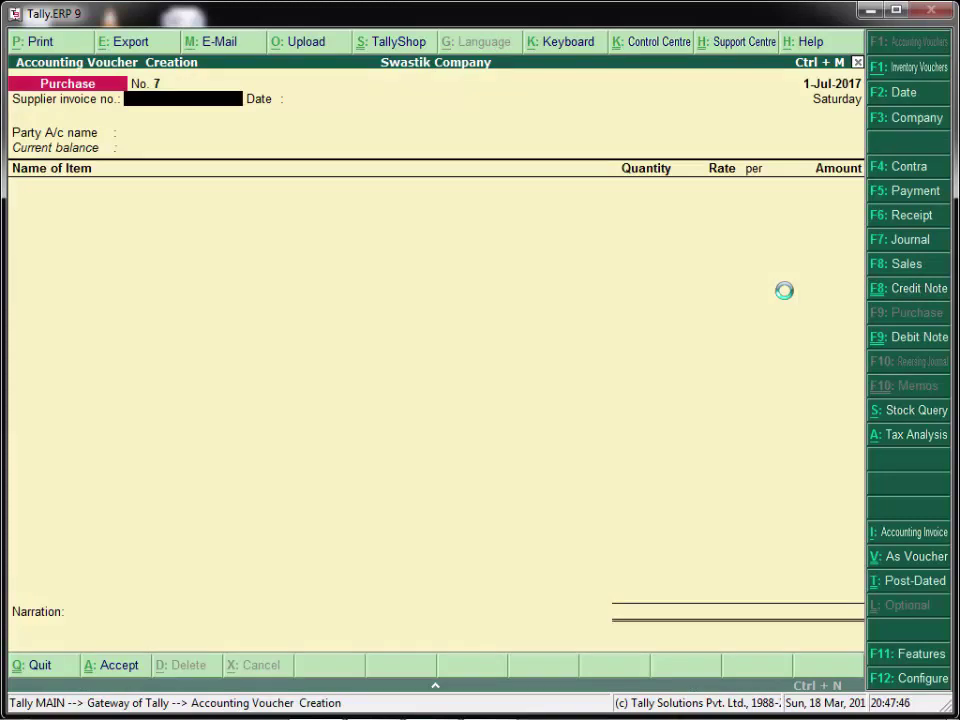
# Enter supplier invoice number 10001 on the purchase voucher, dated 1-Jul-2017
pyautogui.write('10001')
pyautogui.press('Return')
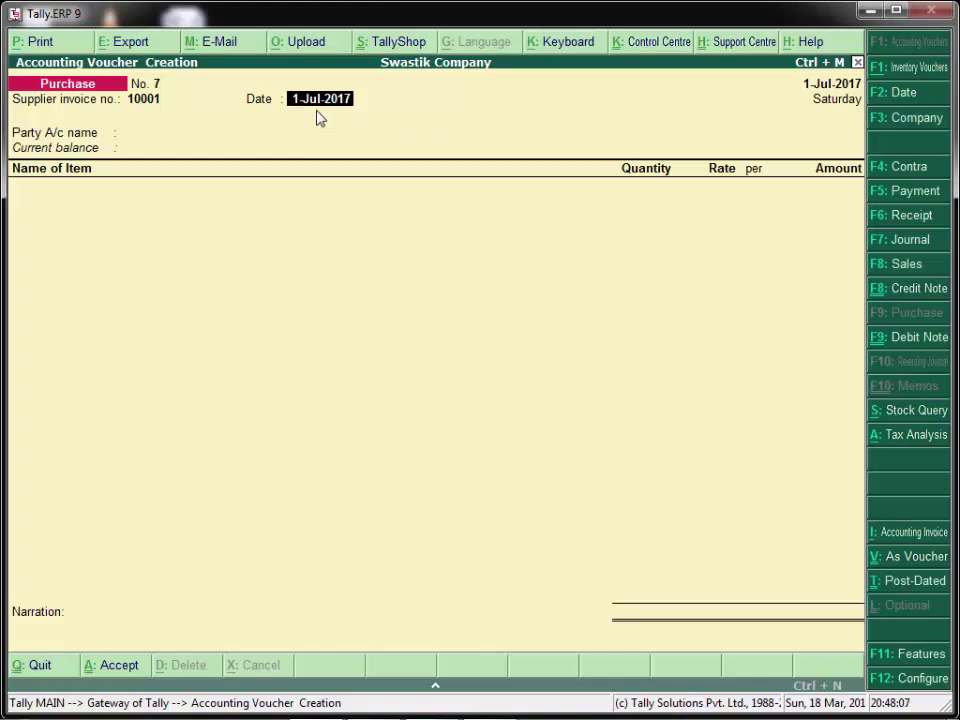
pyautogui.press('Return')
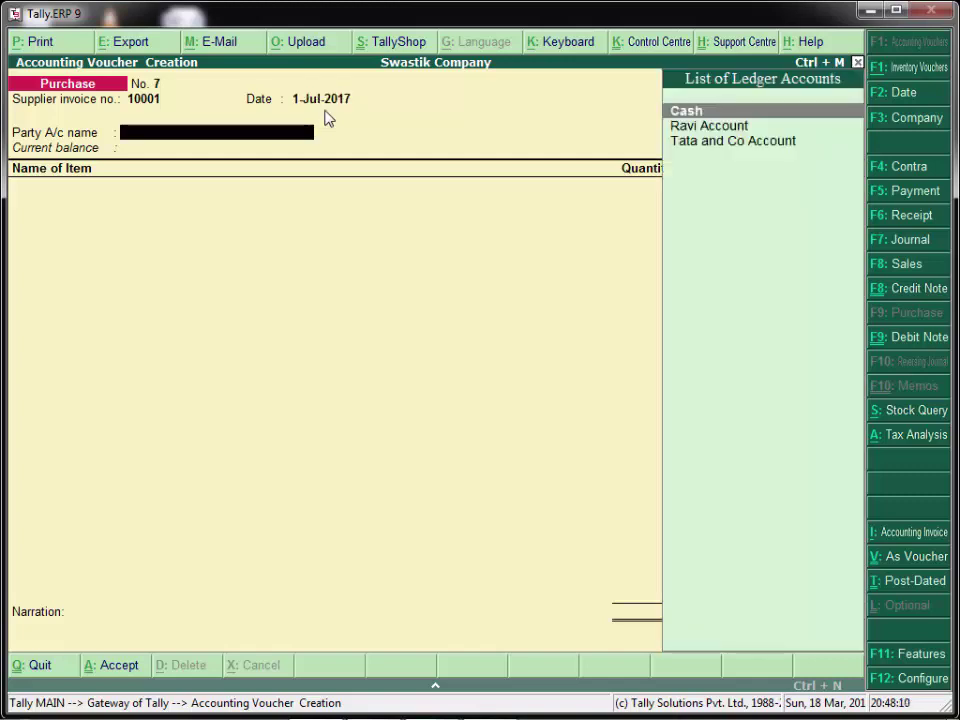
# Choose Tata and Co Account as the party and accept its receipt and supplier details
pyautogui.press('Down')
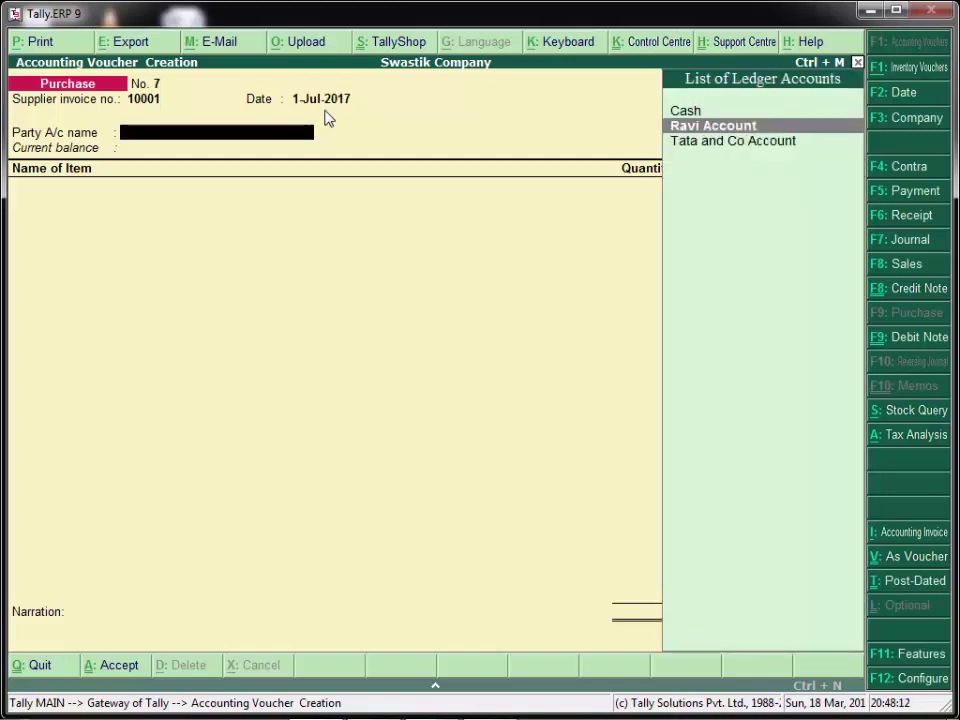
pyautogui.press('Down')
pyautogui.press('Return')
pyautogui.press('Return')
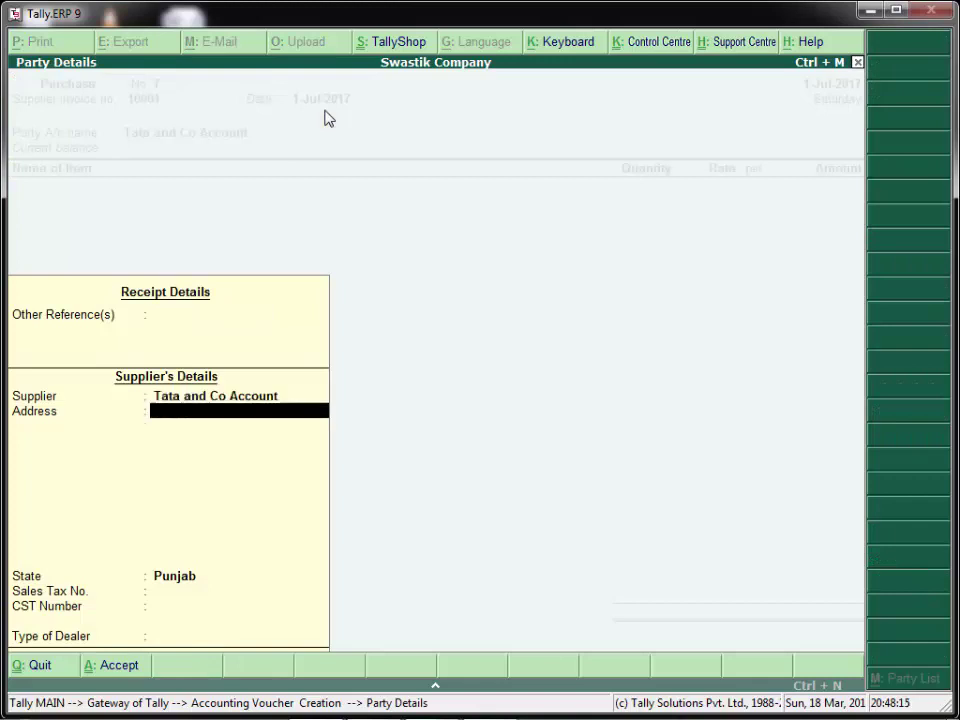
pyautogui.press('Return')
pyautogui.press('Return')
pyautogui.press('Return')
pyautogui.press('Return')
pyautogui.press('Return')
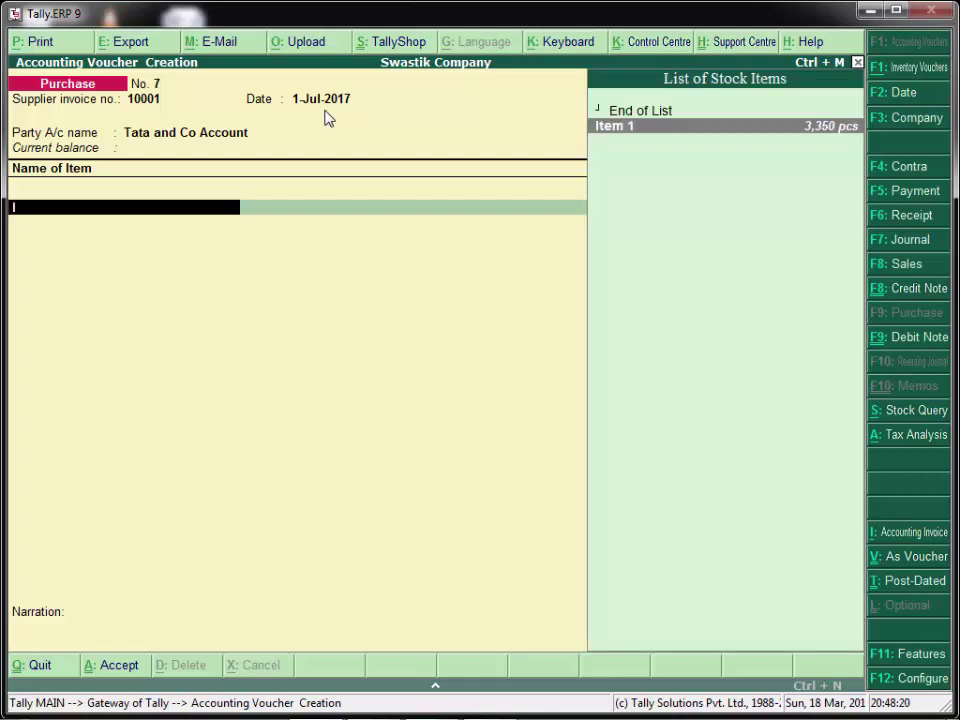
# Add Item 1 with a quantity of 1,000 pcs at 150.00 per piece, allocated to Purchase Account
pyautogui.press('Return')
pyautogui.write('10000')
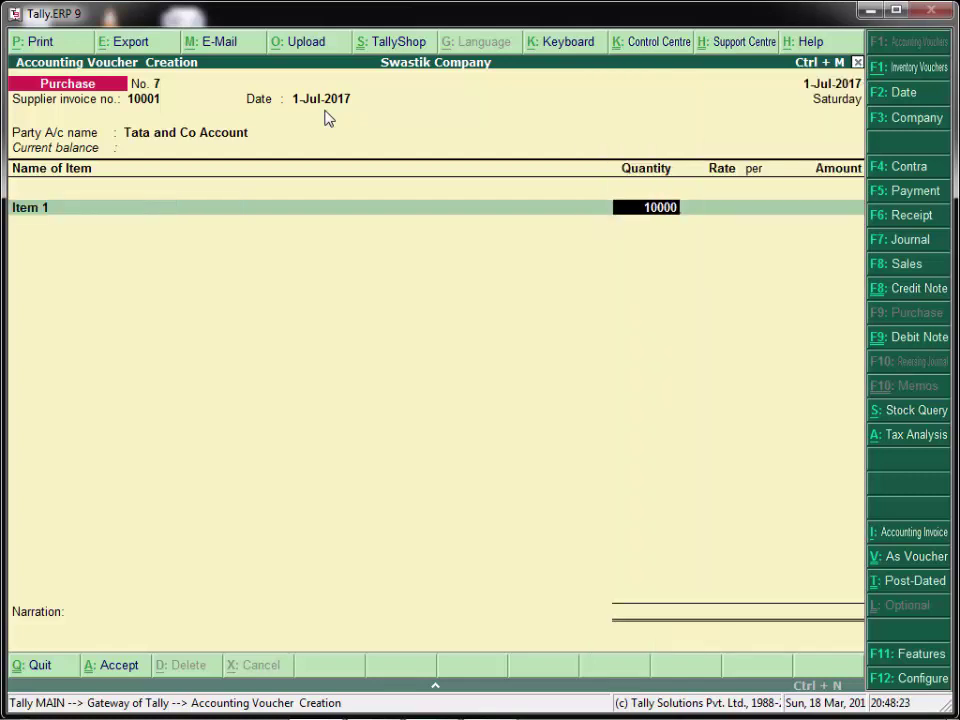
pyautogui.press('Return')
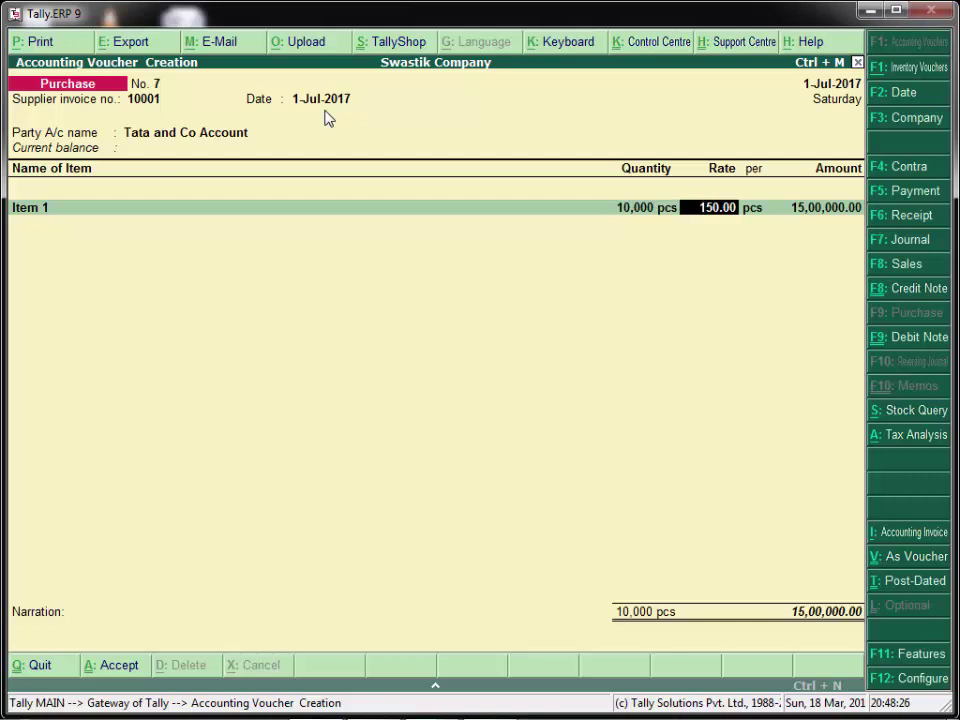
pyautogui.press('BackSpace')
pyautogui.write('1000')
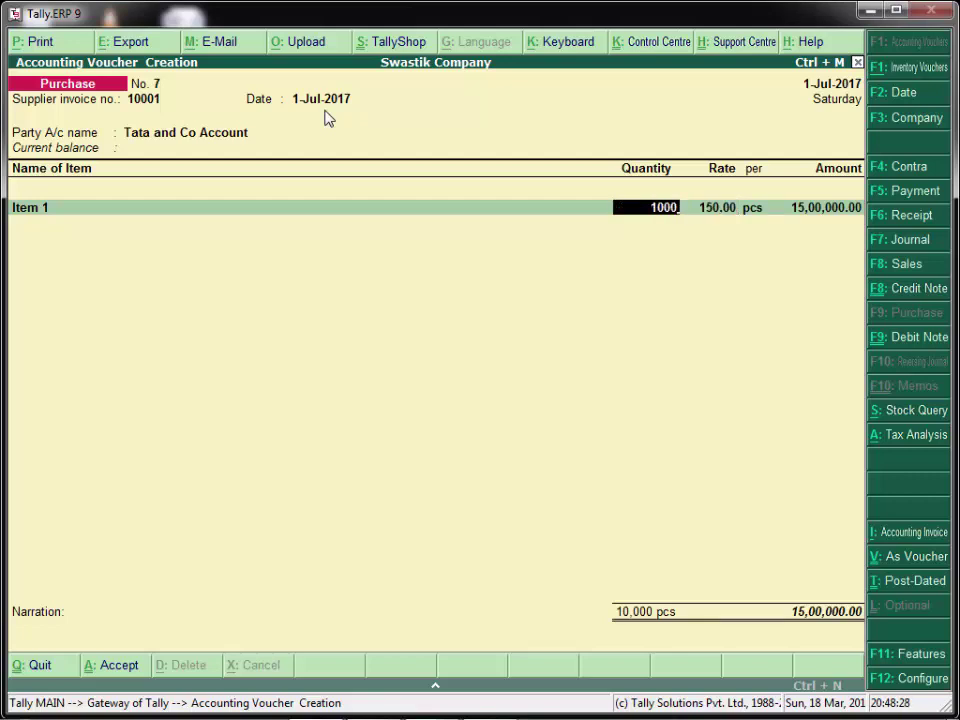
pyautogui.press('Return')
pyautogui.press('Return')
pyautogui.press('Return')
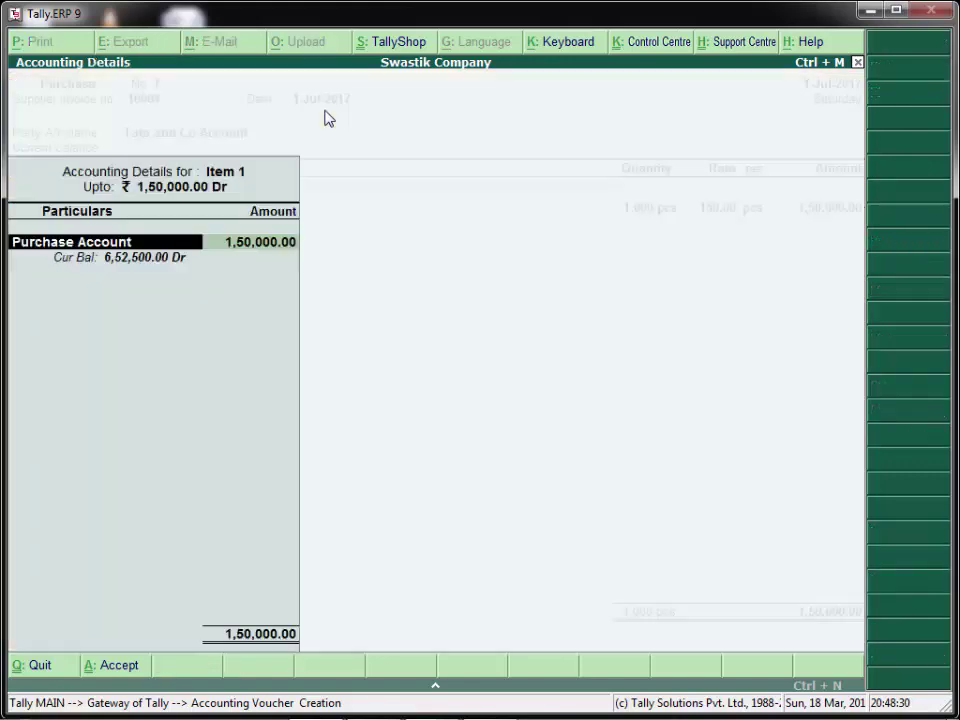
pyautogui.press('Return')
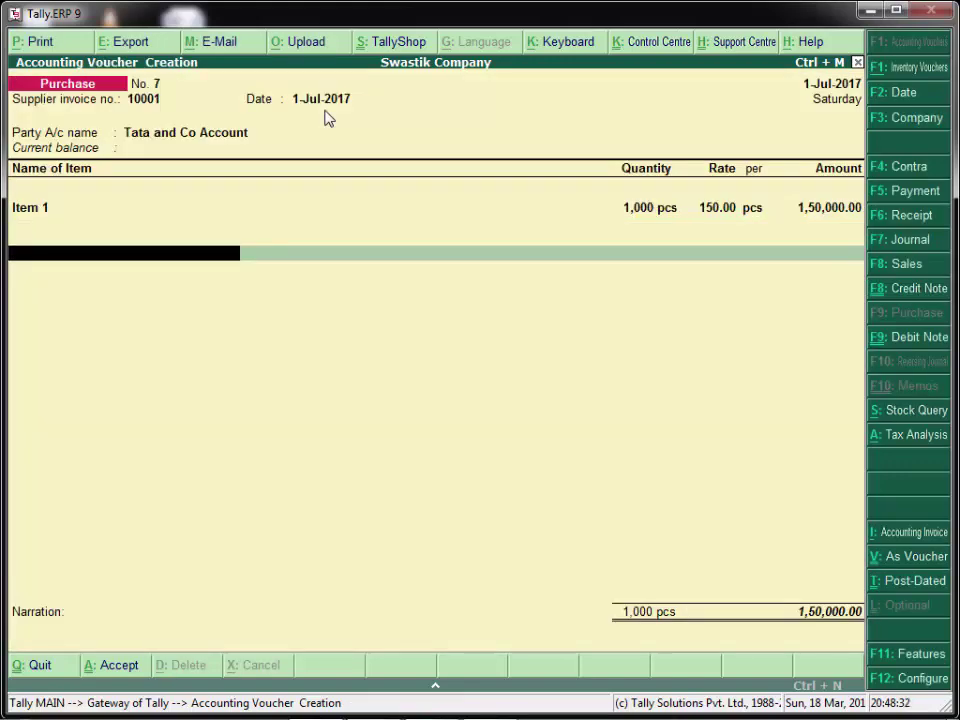
# End the item list and enter the bill as New Ref 10001 with a credit period of 10 days
pyautogui.press('Return')
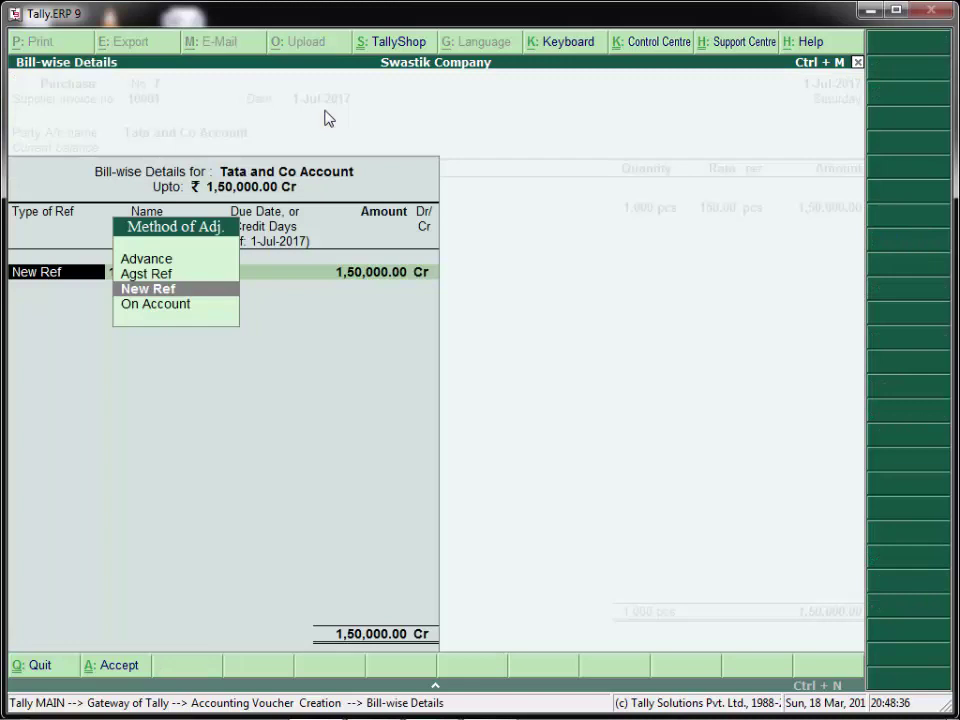
pyautogui.press('Return')
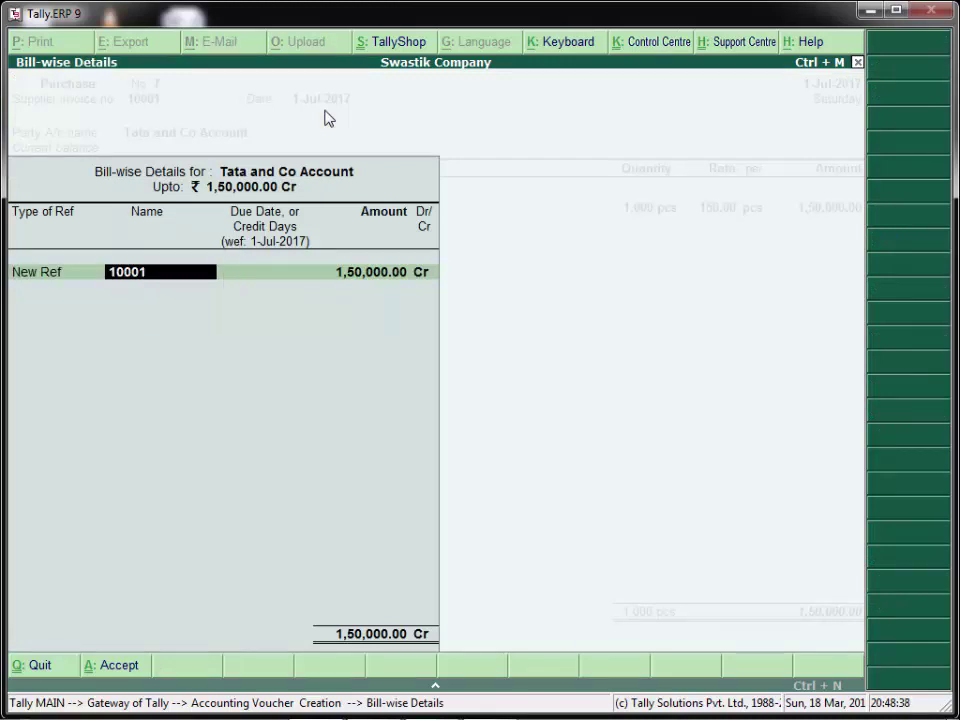
pyautogui.press('Return')
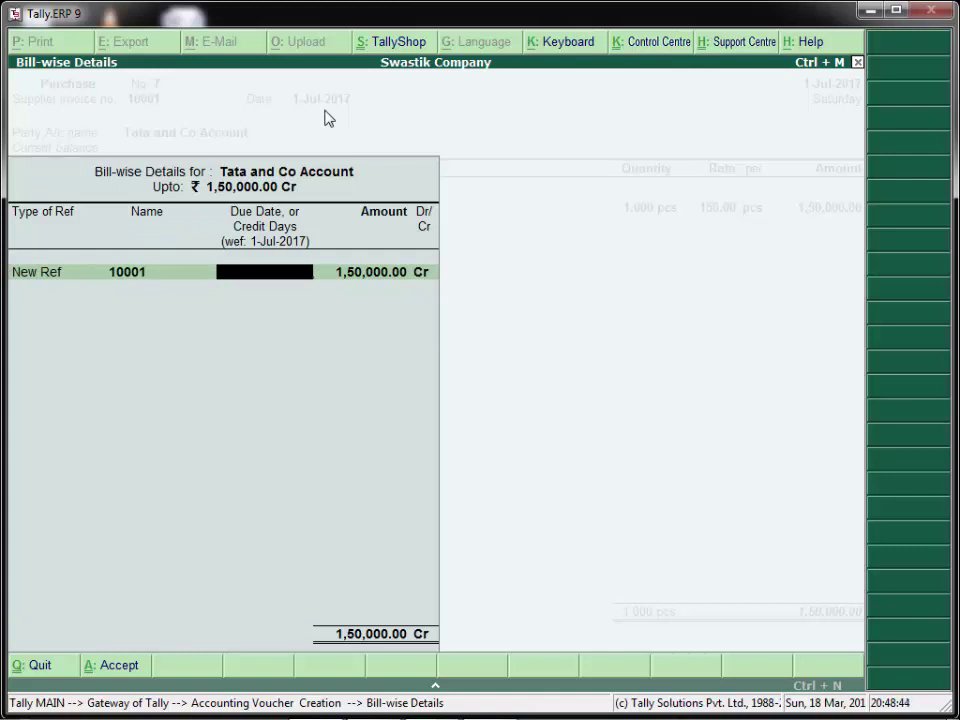
pyautogui.write('1-aug')
pyautogui.press('BackSpace')
pyautogui.press('BackSpace')
pyautogui.press('BackSpace')
pyautogui.press('BackSpace')
pyautogui.press('BackSpace')
pyautogui.write('10')
pyautogui.press('Return')
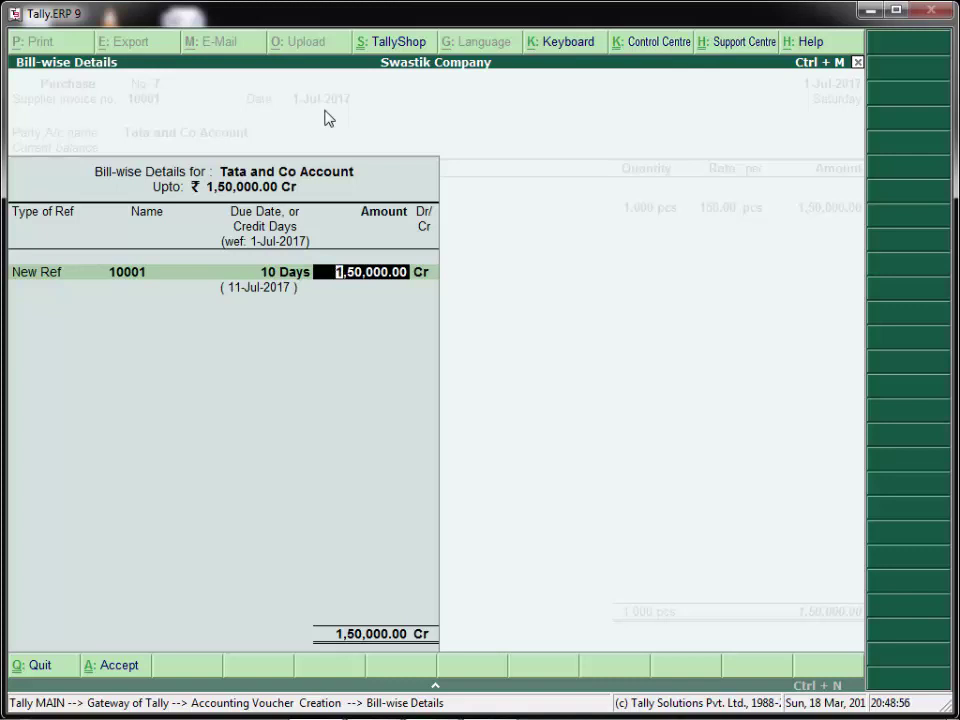
# Accept bill 10001's interest at 2% per 30-Day Month on All Balances, Always from Date of Applicability without rounding, and save the purchase voucher
pyautogui.press('Return')
pyautogui.press('Return')
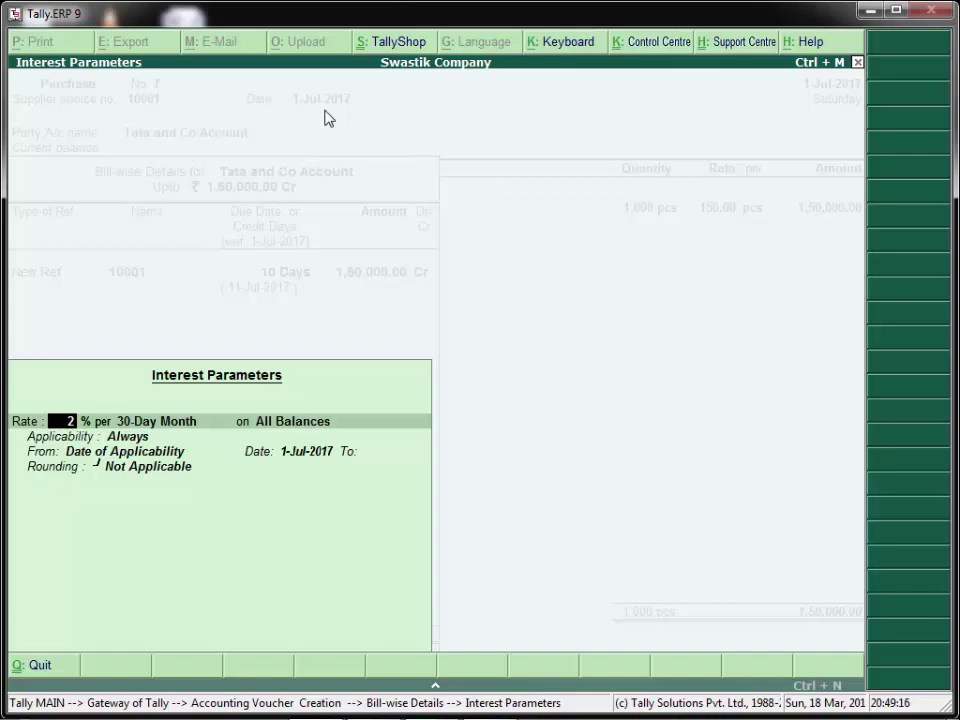
pyautogui.press('Return')
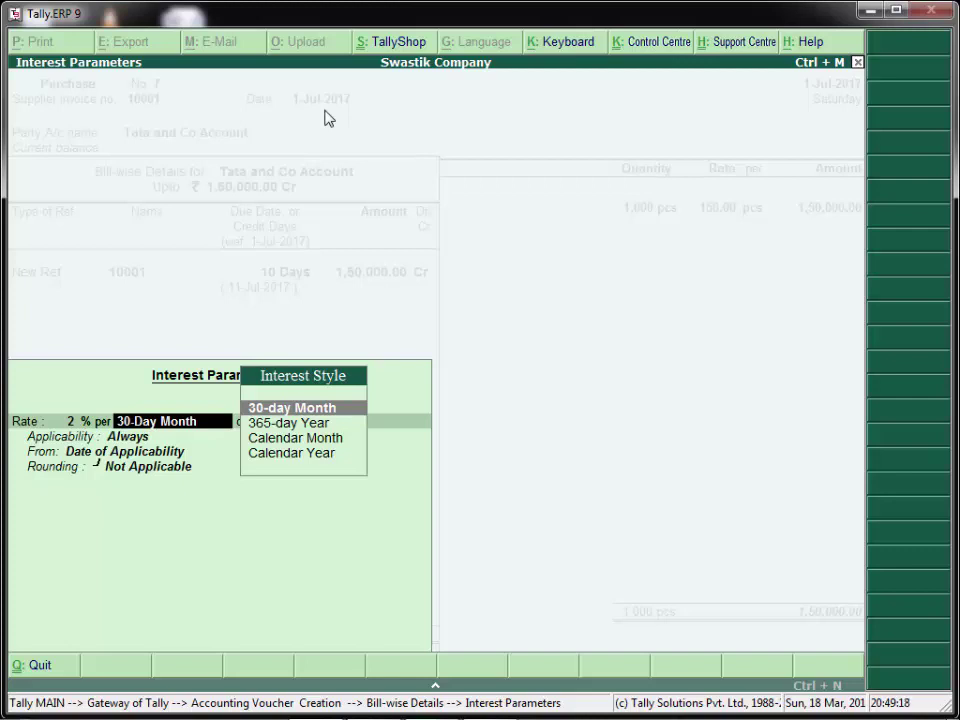
pyautogui.press('Return')
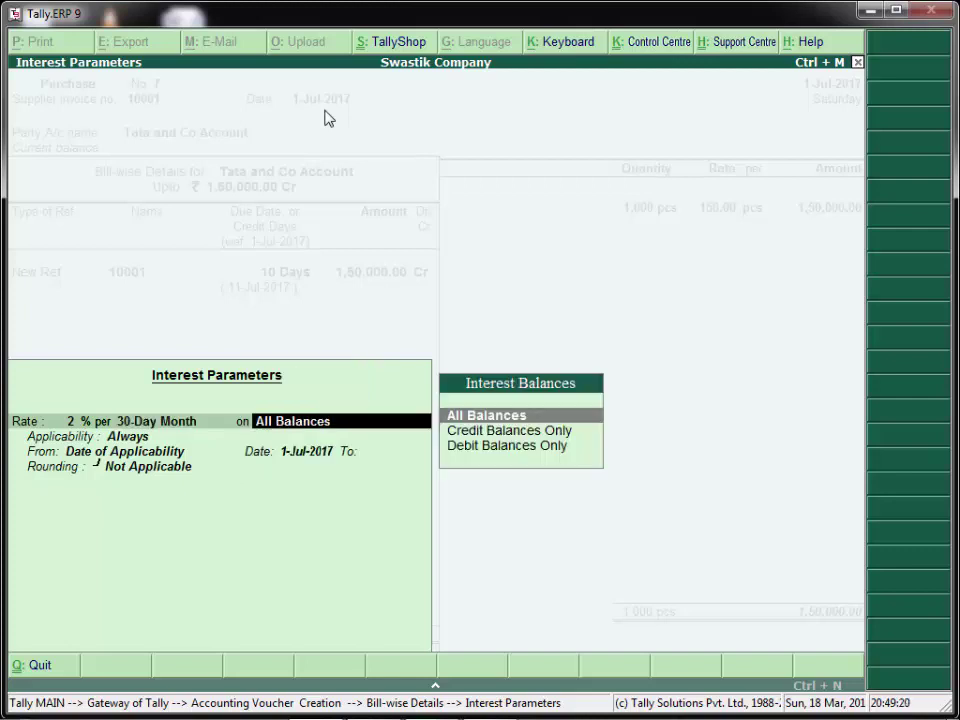
pyautogui.press('Return')
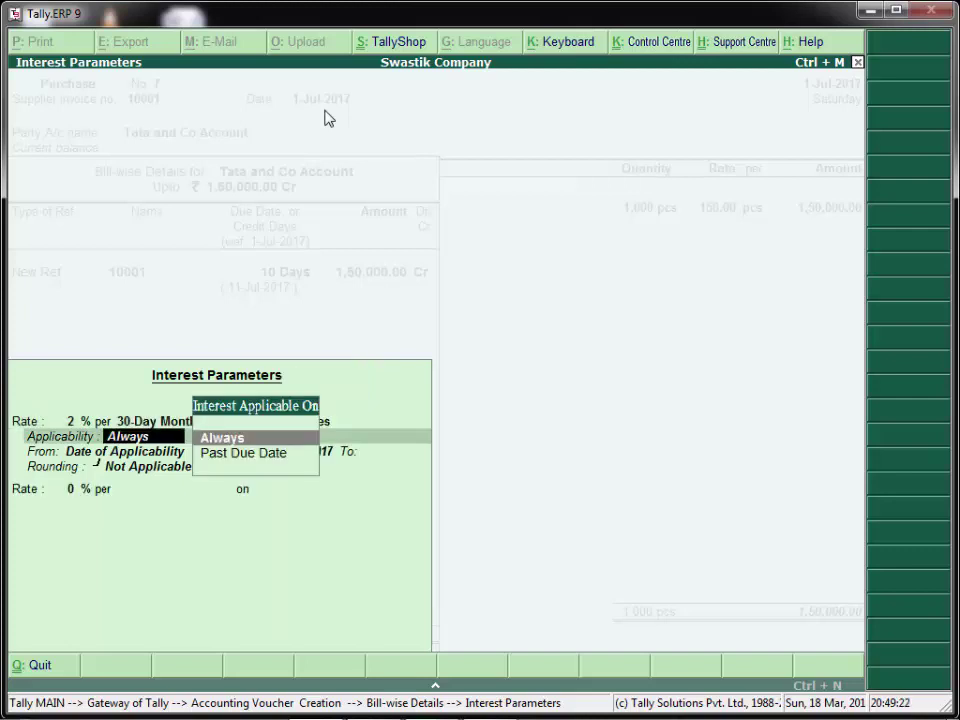
pyautogui.press('Return')
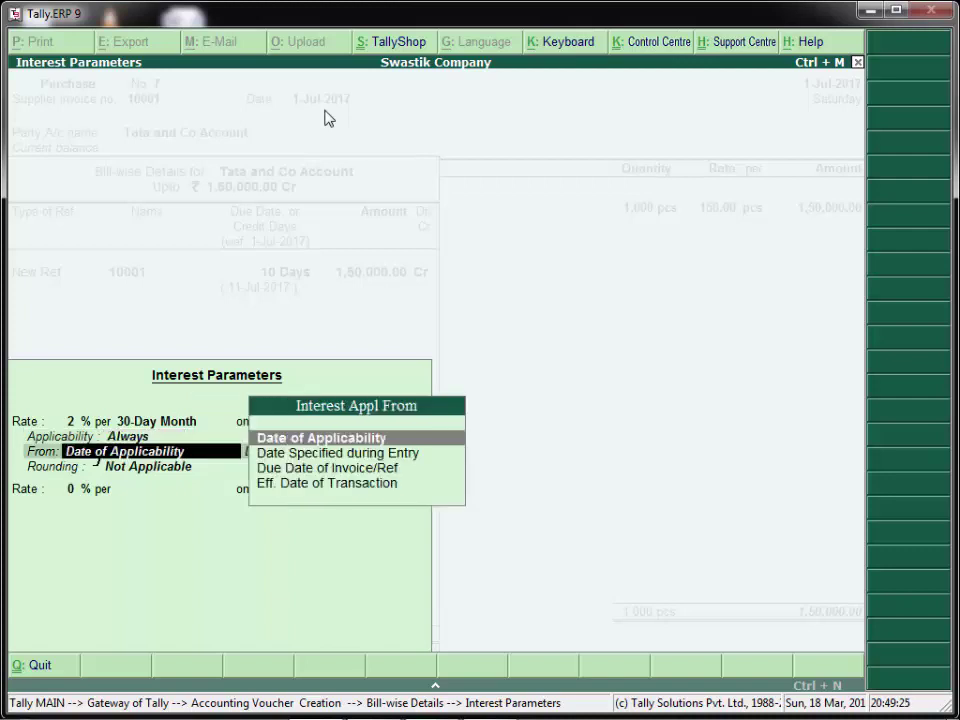
pyautogui.press('Return')
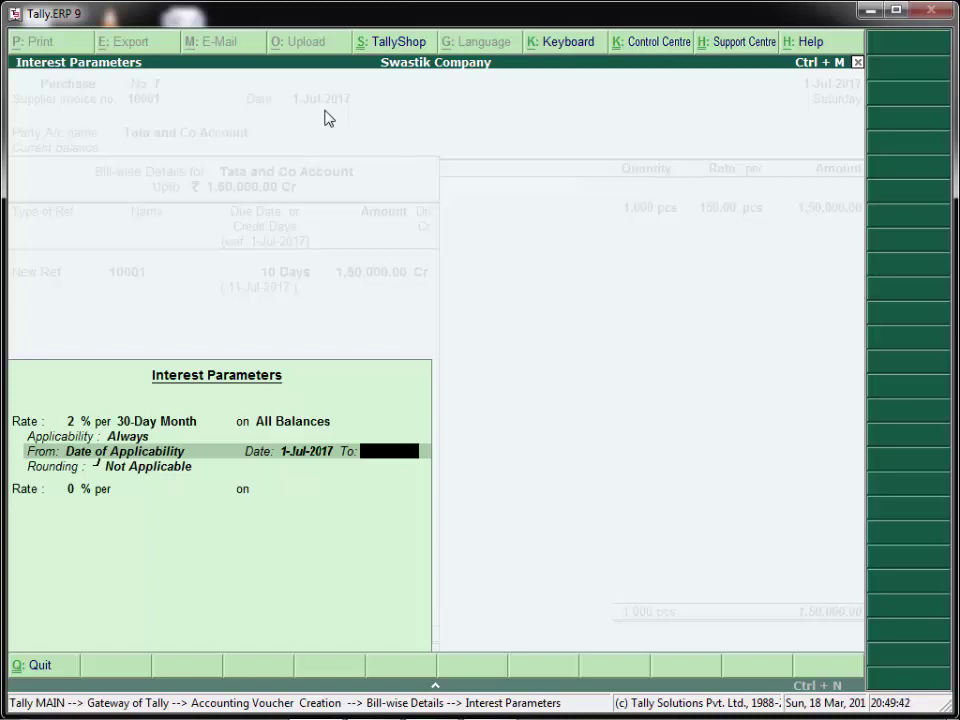
pyautogui.press('Return')
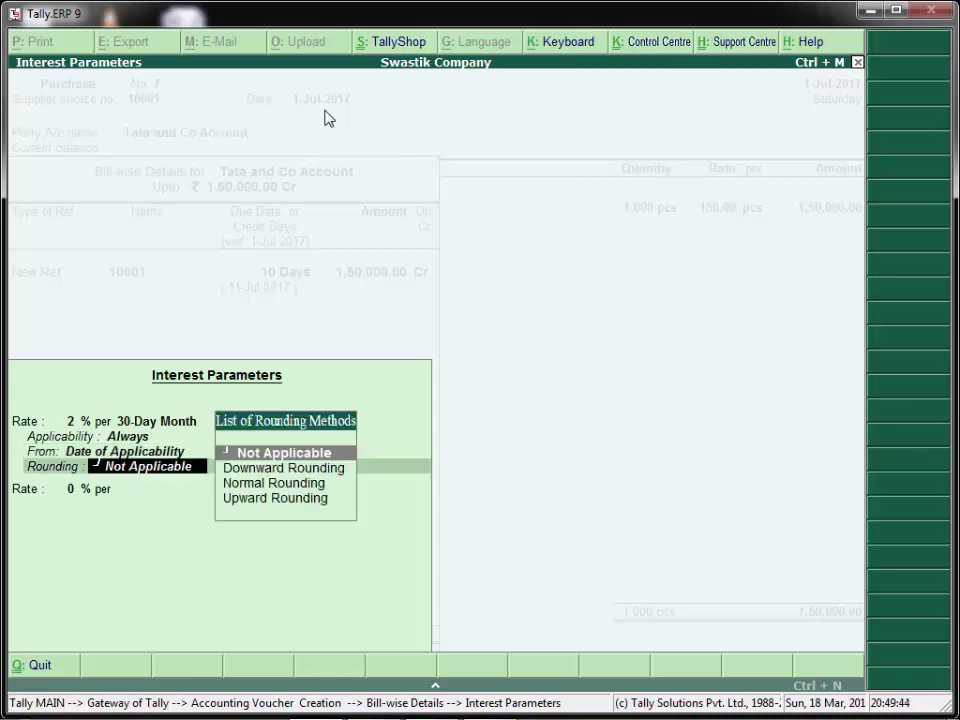
pyautogui.press('Return')
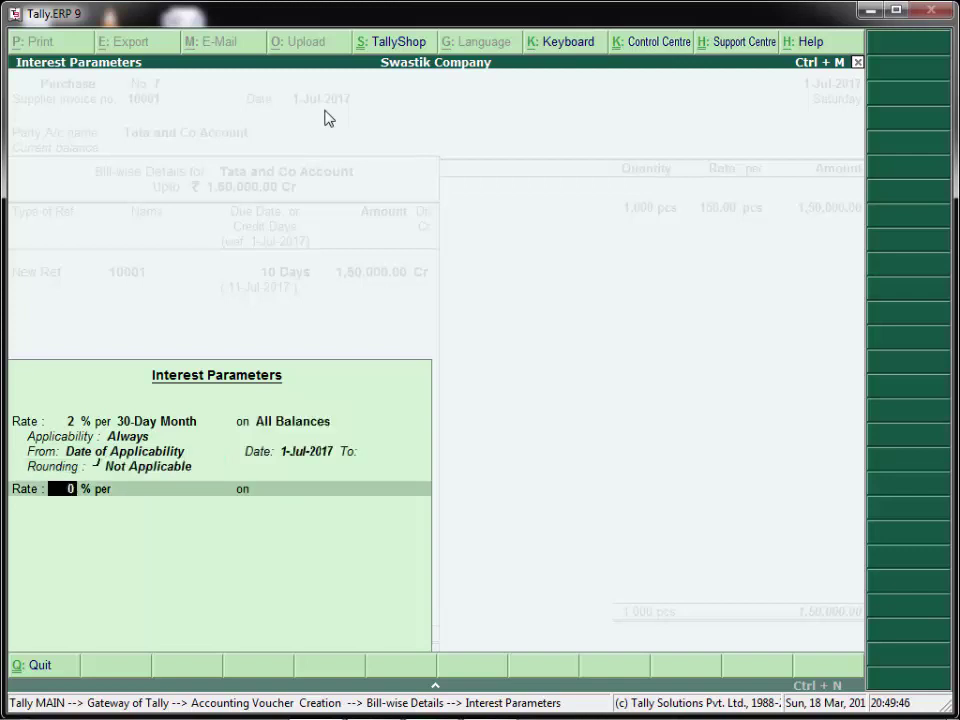
pyautogui.press('Return')
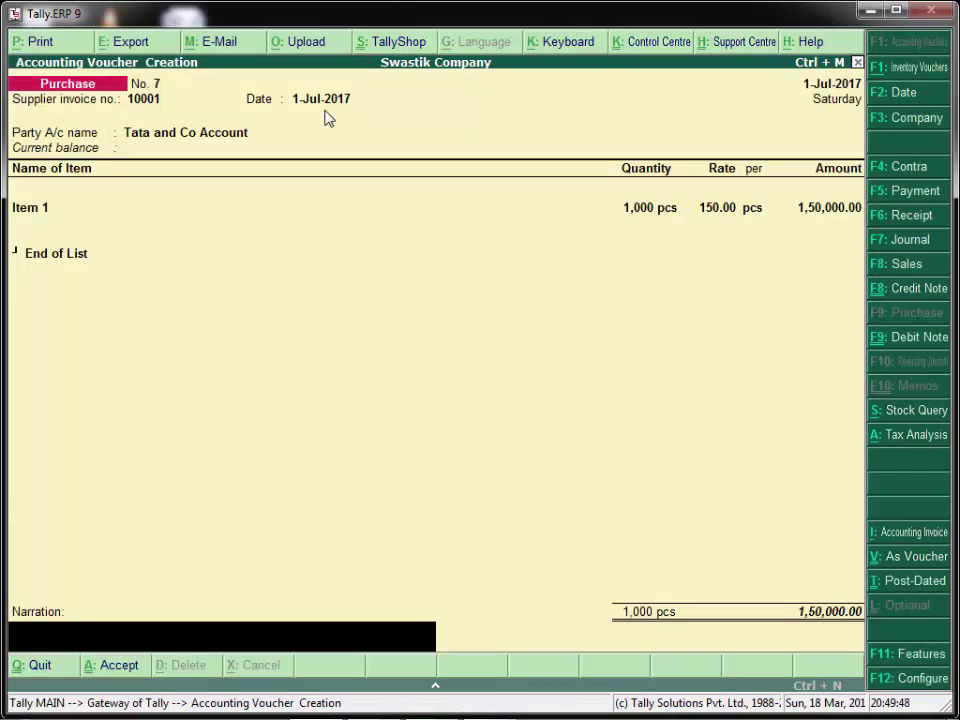
pyautogui.press('Return')
pyautogui.press('Return')
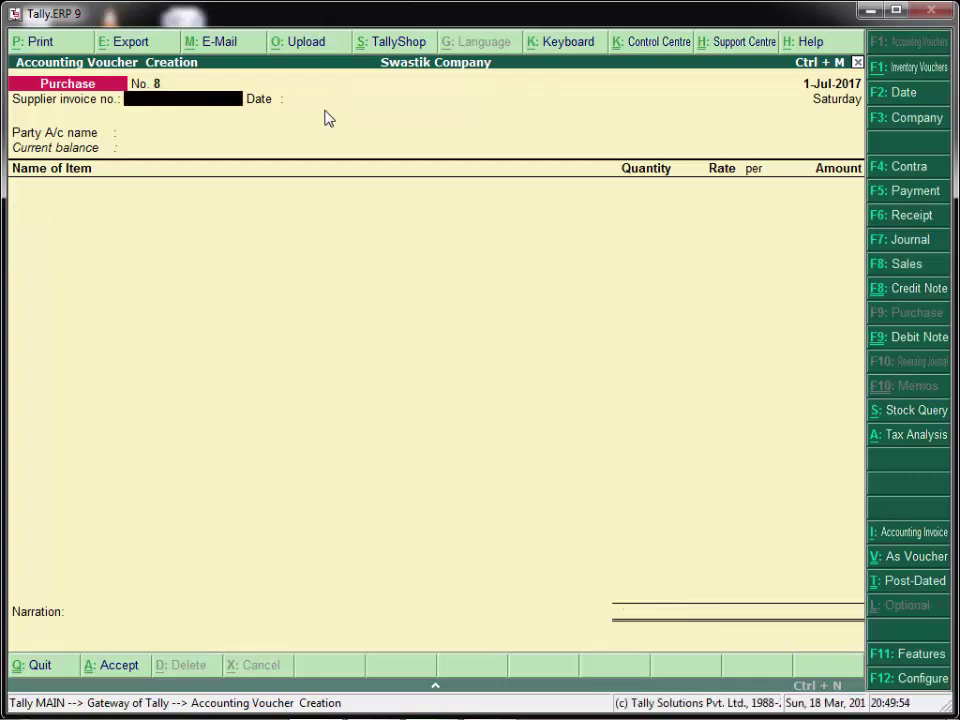
# Enter supplier invoice number 10010 on the new purchase voucher, dated 1-Jul-2017
pyautogui.write('10010')
pyautogui.press('Return')
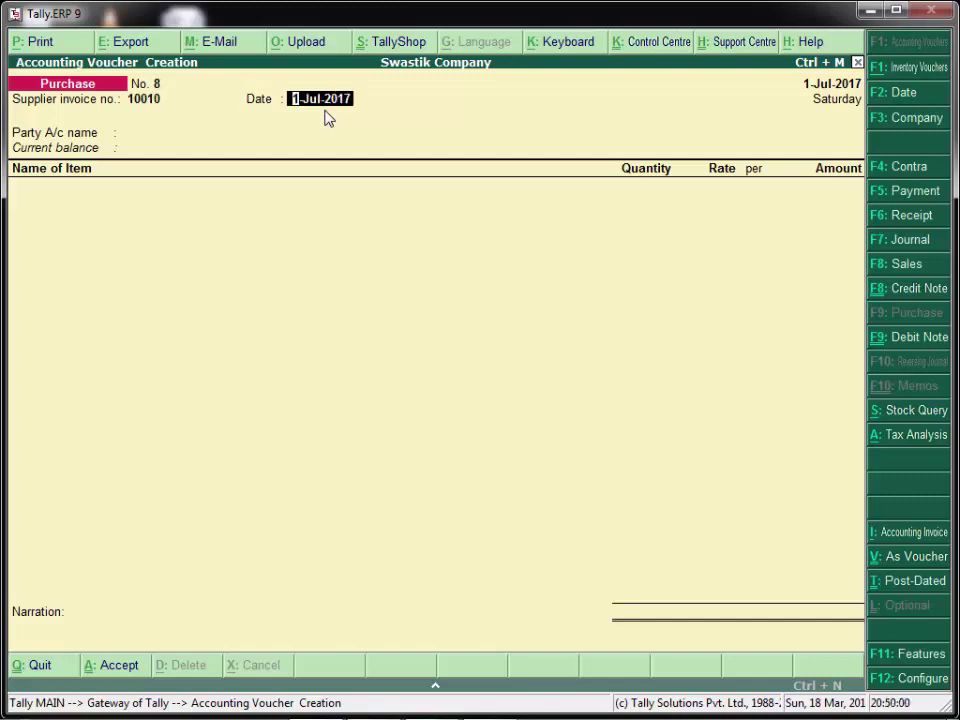
pyautogui.press('Return')
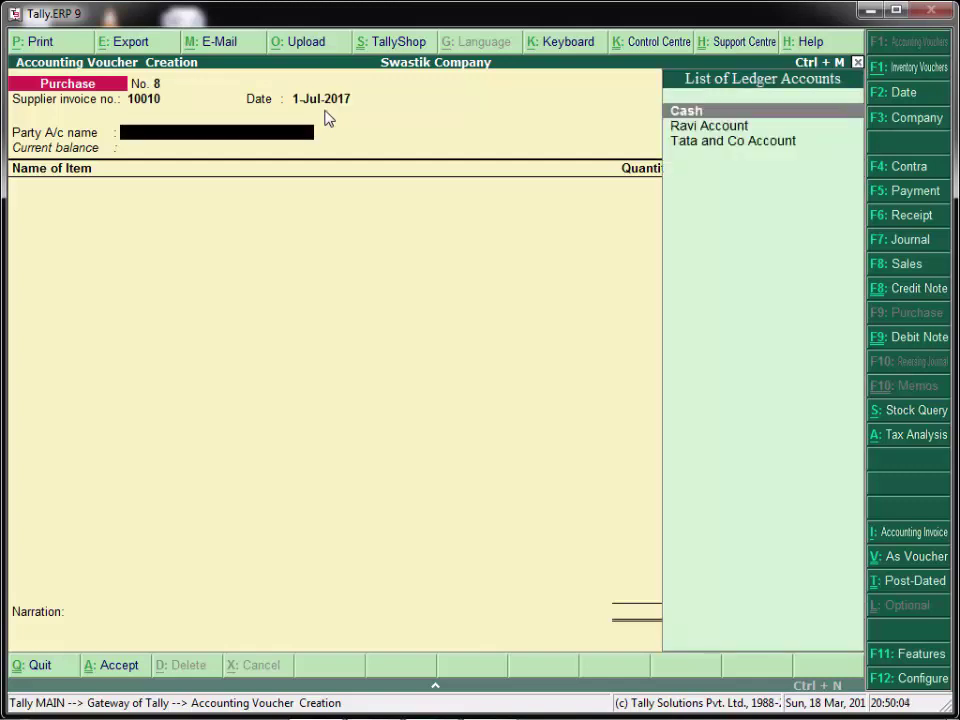
# Choose Tata and Co Account as the party for invoice 10010 and accept its receipt and supplier details
pyautogui.press('Down')
pyautogui.press('Down')
pyautogui.press('Return')
pyautogui.press('Return')
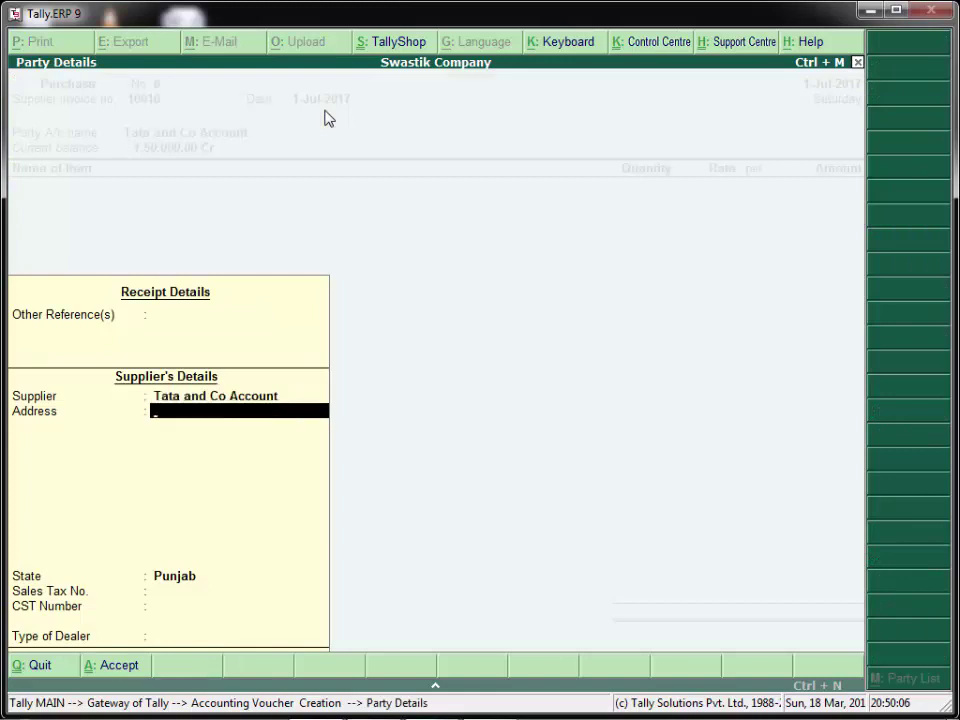
pyautogui.press('Return')
pyautogui.press('Return')
pyautogui.press('Return')
pyautogui.press('Return')
pyautogui.press('Return')
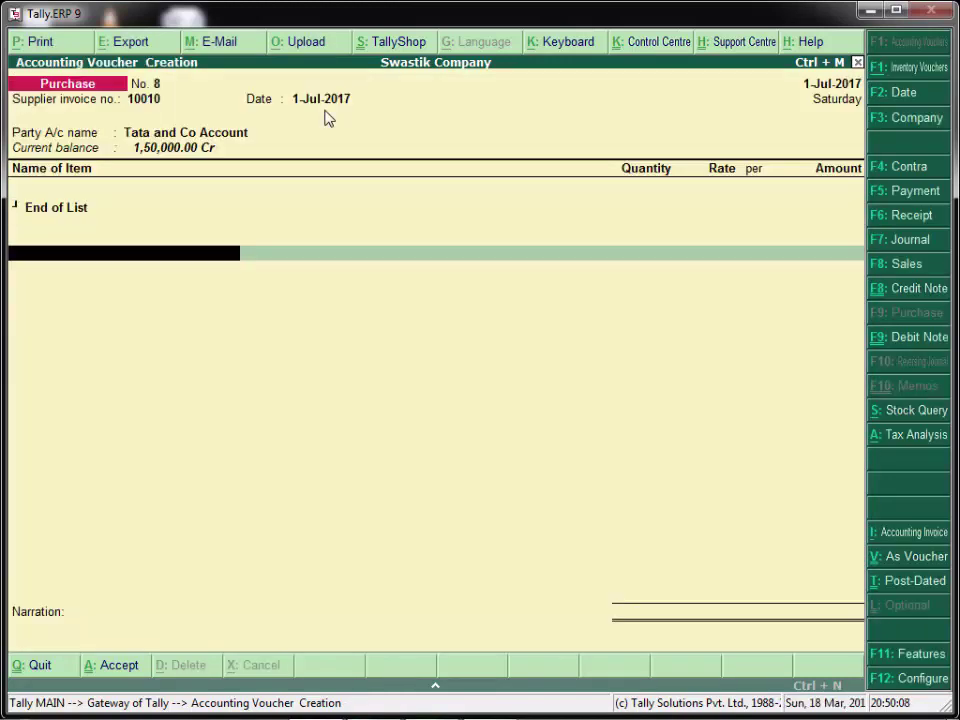
# Add Item 1 with a quantity of 500 pcs at 150.00 per piece and accept its accounting allocation
pyautogui.press('Down')
pyautogui.press('Return')
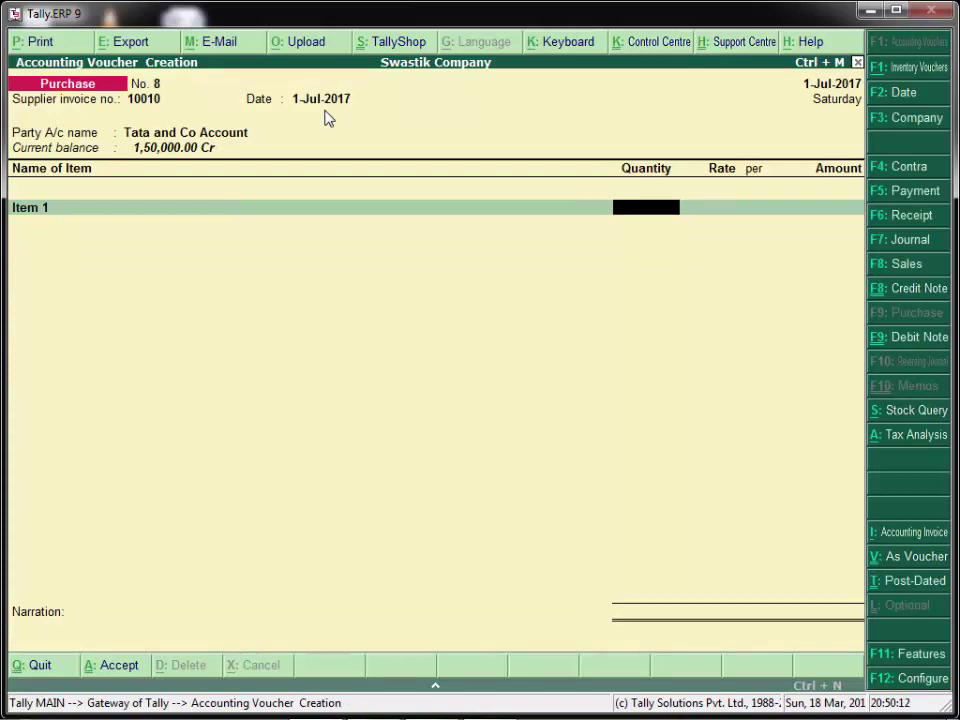
pyautogui.write('500')
pyautogui.press('Return')
pyautogui.press('Return')
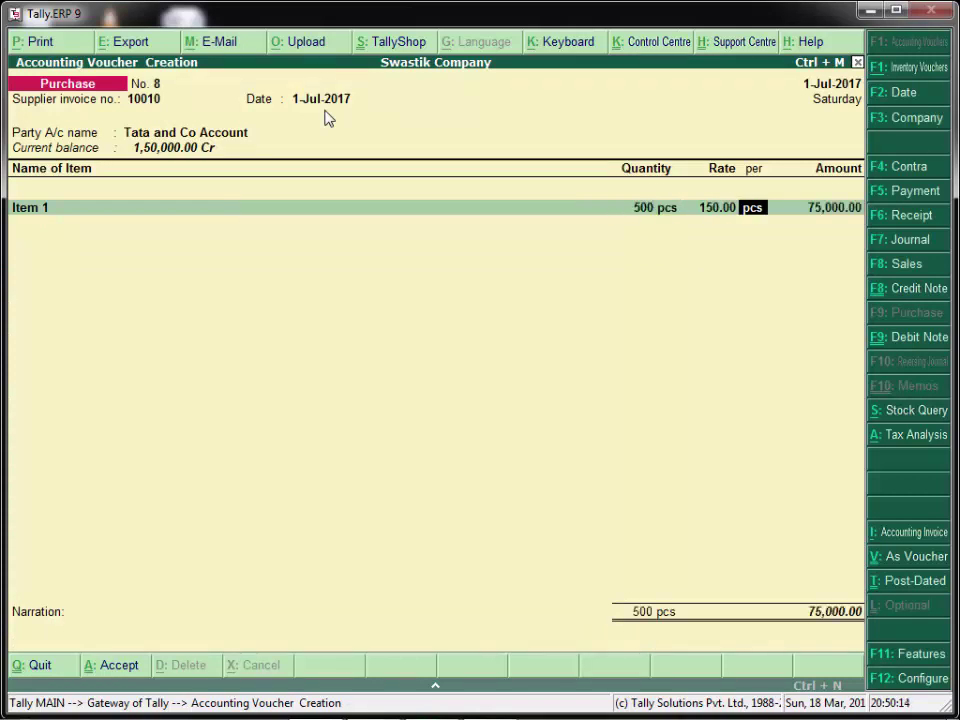
pyautogui.press('Return')
pyautogui.press('Return')
pyautogui.press('Return')
pyautogui.press('Return')
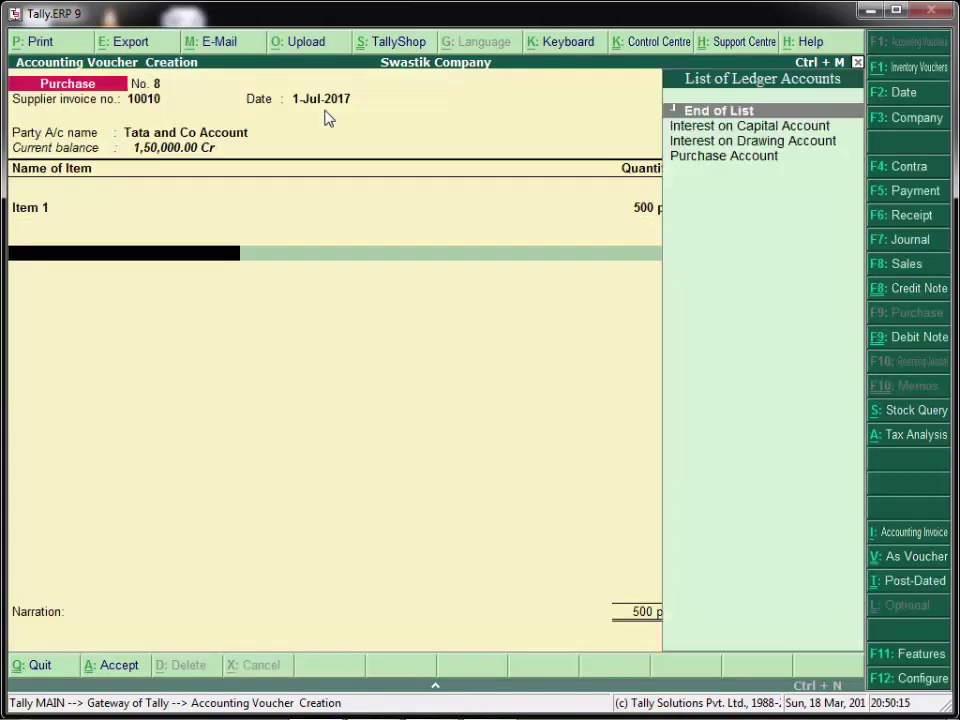
# End the item list and enter the bill as New Ref 10010 for 75,000.00 Cr with a credit period of 15 days
pyautogui.press('Return')
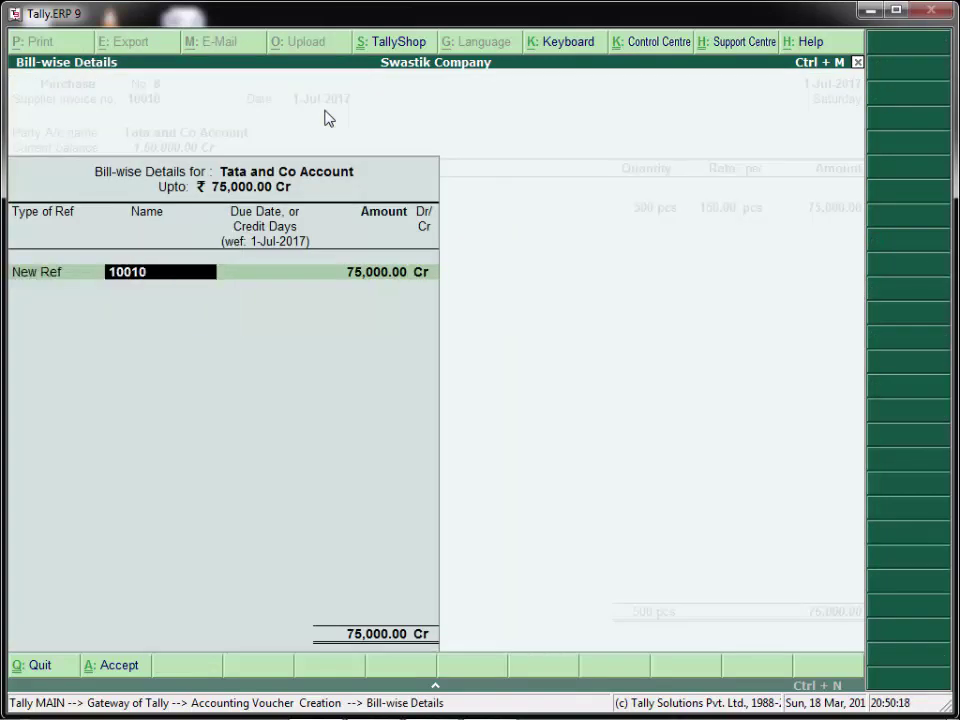
pyautogui.press('Return')
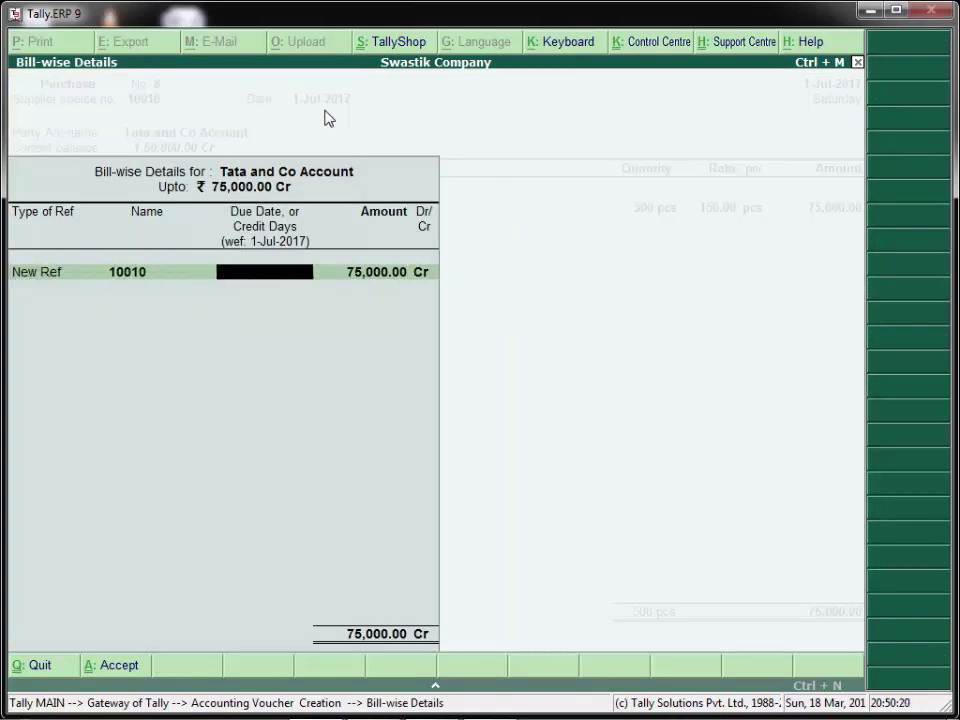
pyautogui.press('Return')
pyautogui.press('Return')
pyautogui.press('Return')
pyautogui.press('Escape')
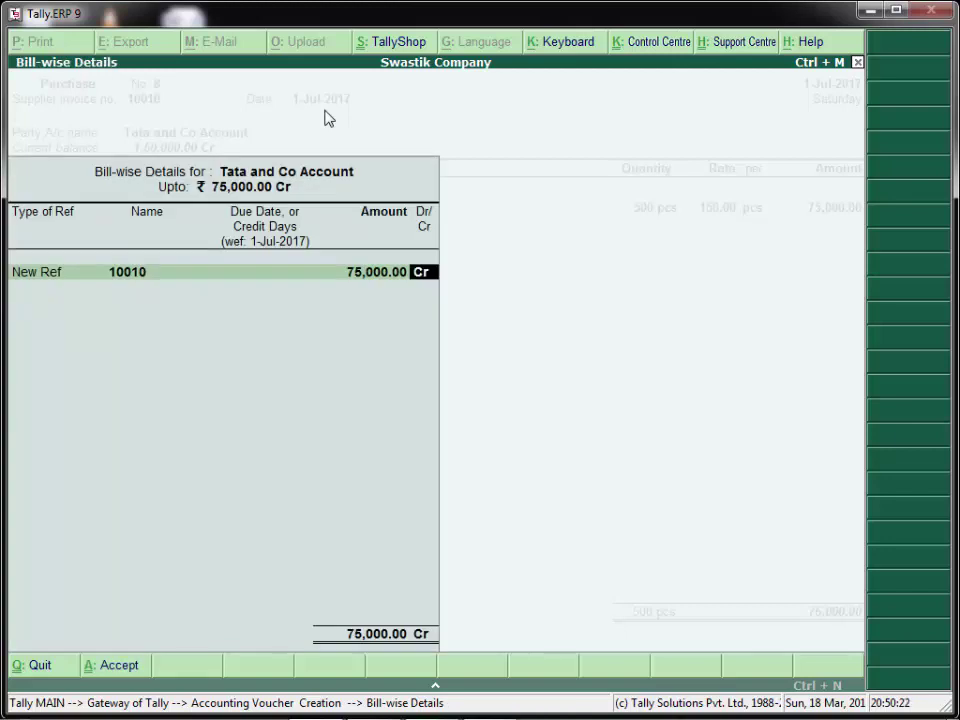
pyautogui.press('BackSpace')
pyautogui.press('BackSpace')
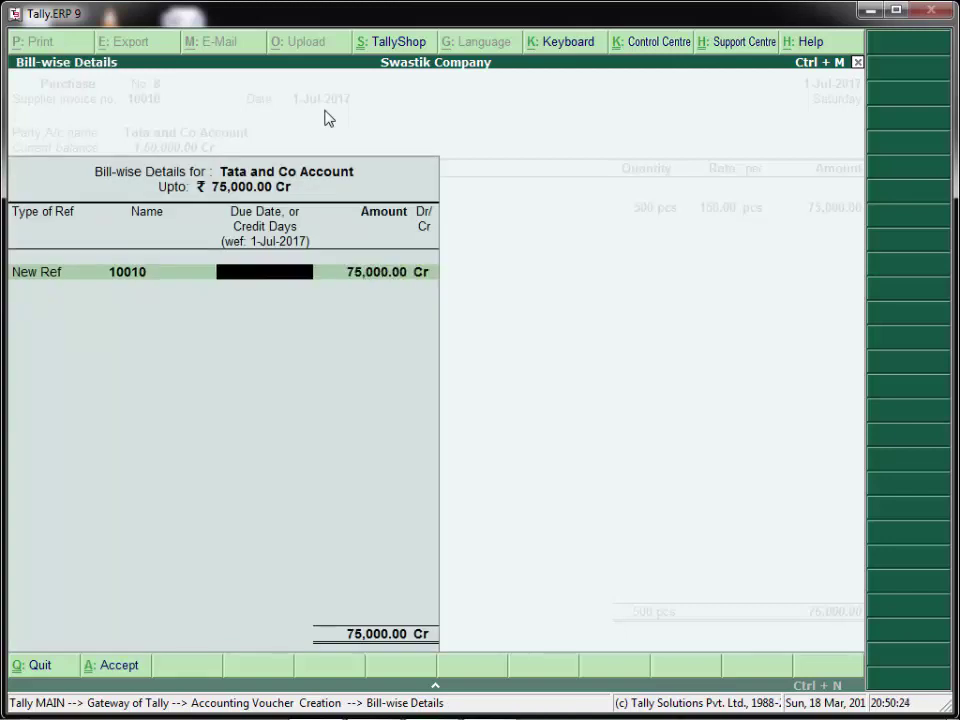
pyautogui.write('15')
pyautogui.press('Return')
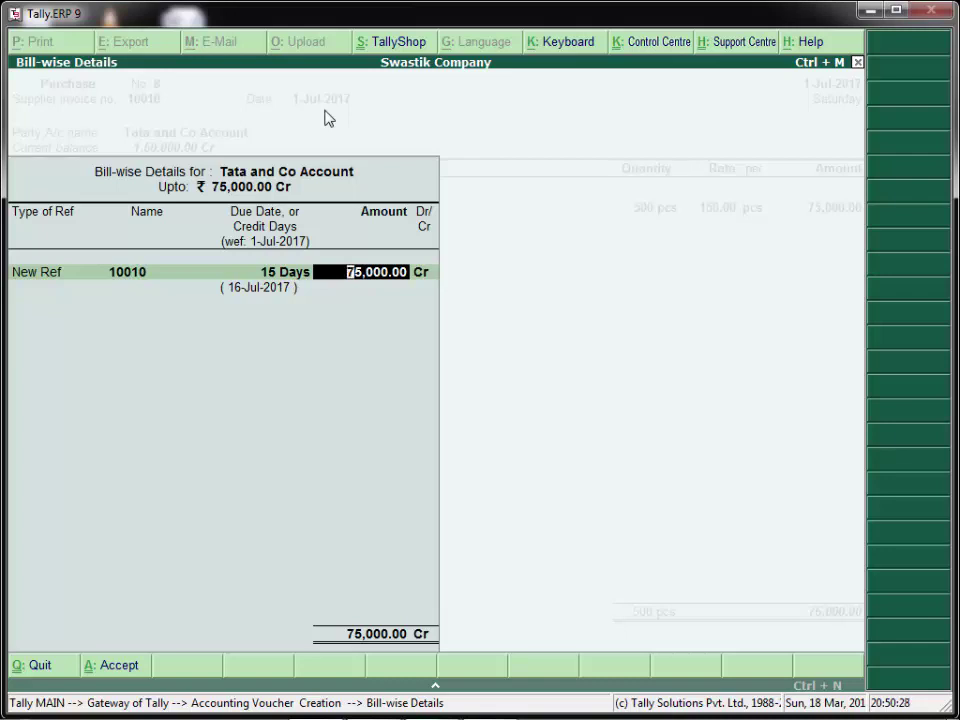
pyautogui.press('Return')
pyautogui.press('Return')
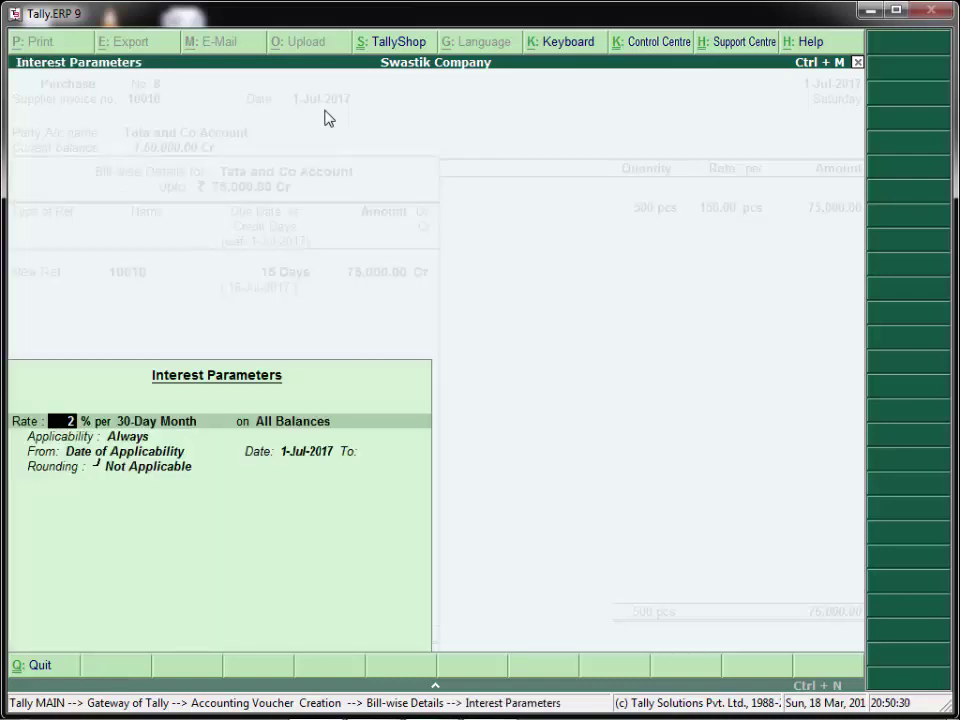
# Set the bill's interest rate to 1% per 30-Day Month on All Balances, with applicability Always
pyautogui.write('1')
pyautogui.press('Return')
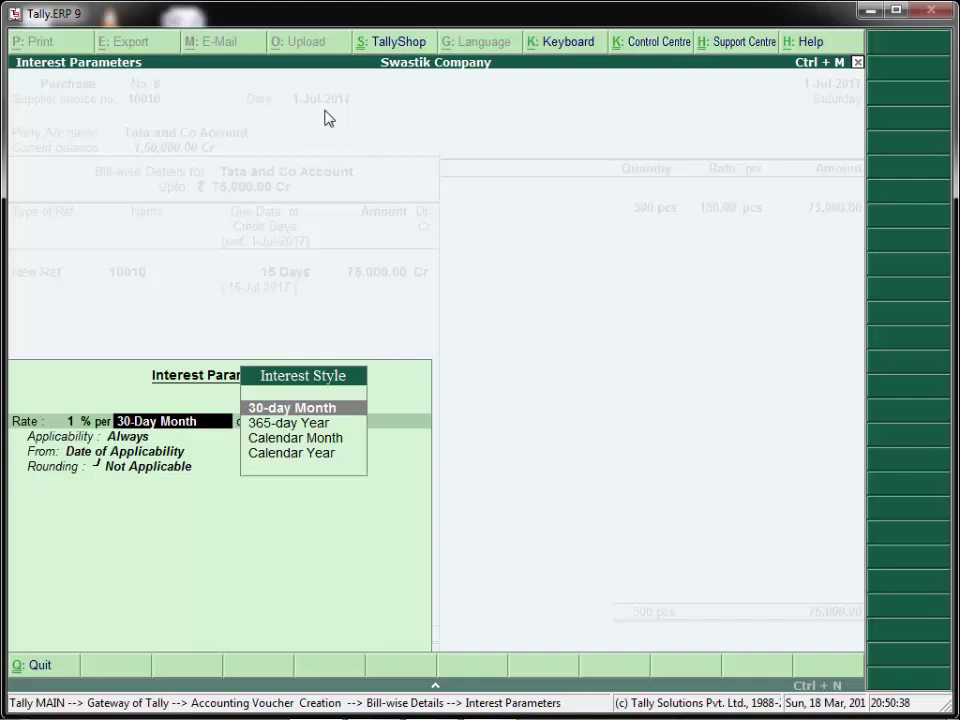
pyautogui.press('Return')
pyautogui.press('Return')
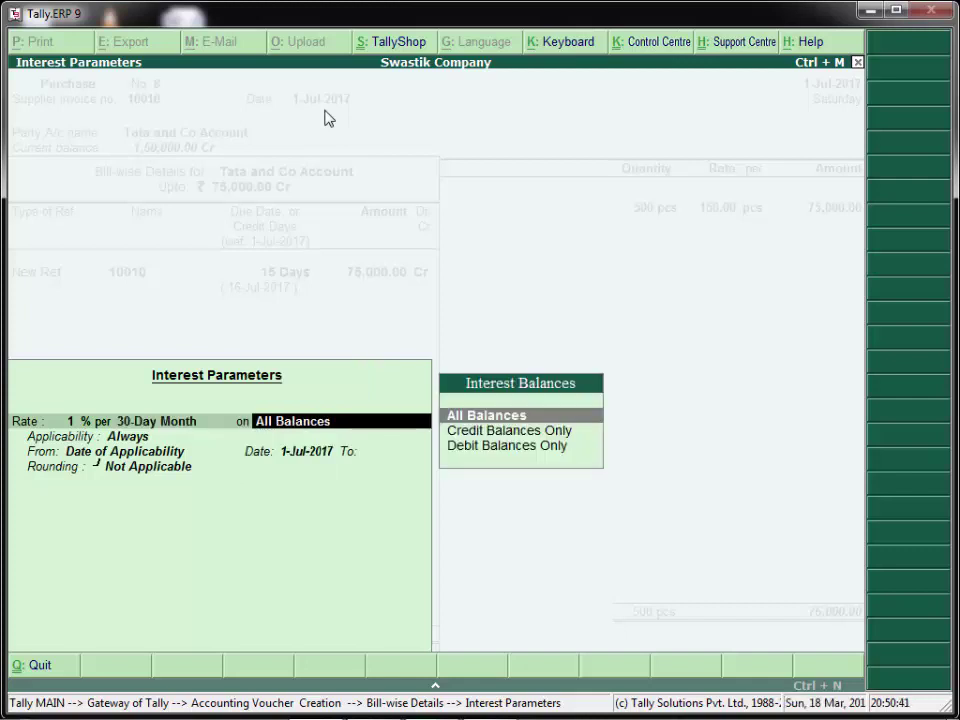
pyautogui.press('Return')
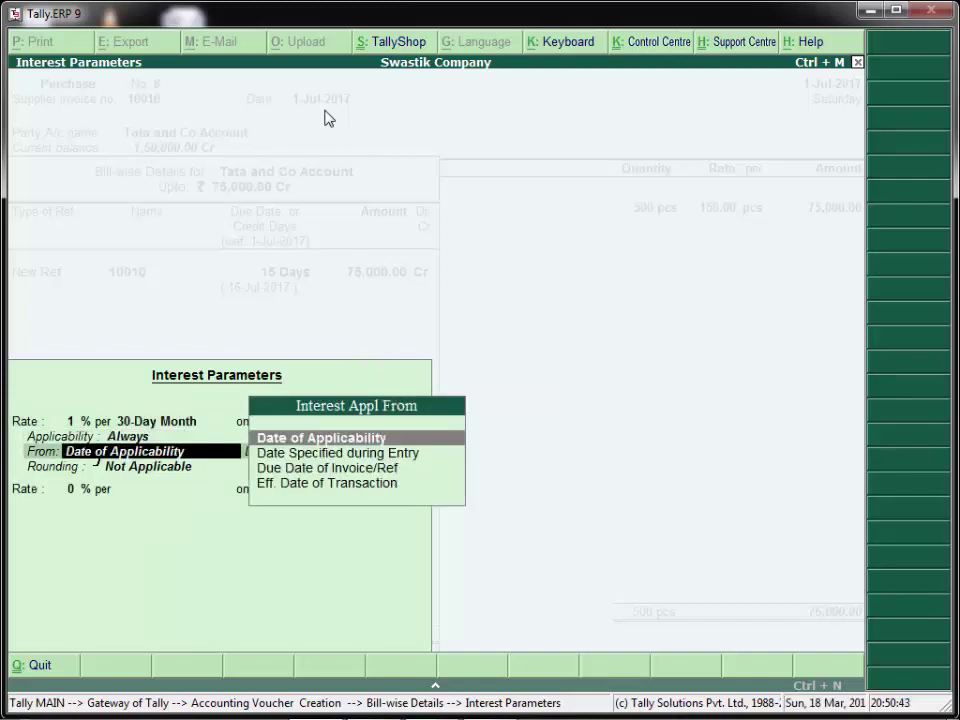
# Apply the bill's interest from Date Specified during Entry, dated 2-Jul-2017 with no end date or rounding, and finish the interest parameters
pyautogui.press('Down')
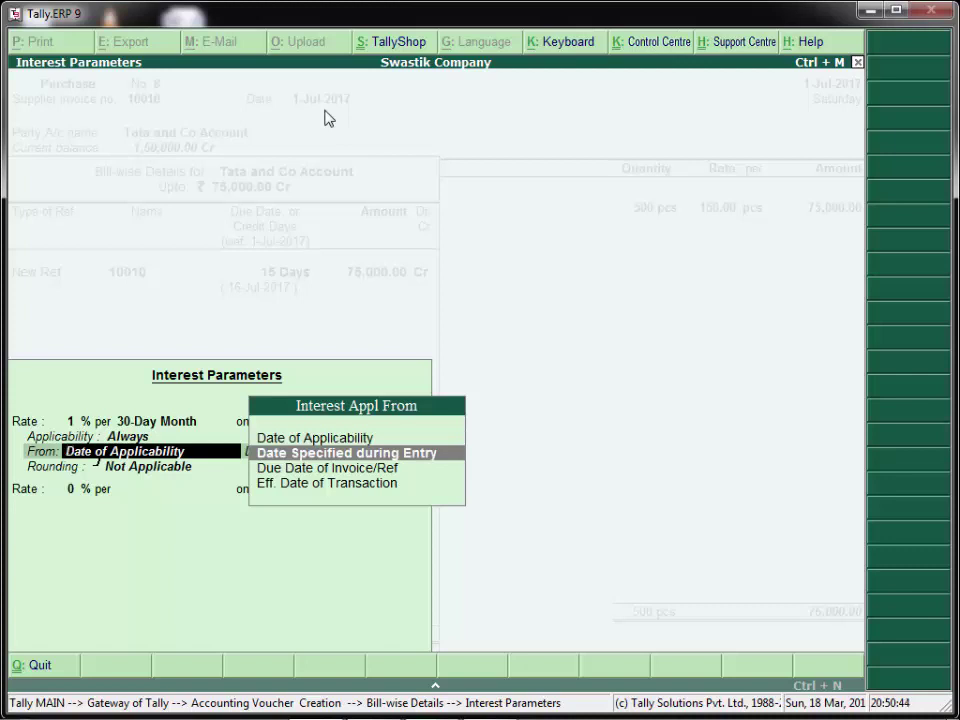
pyautogui.press('Return')
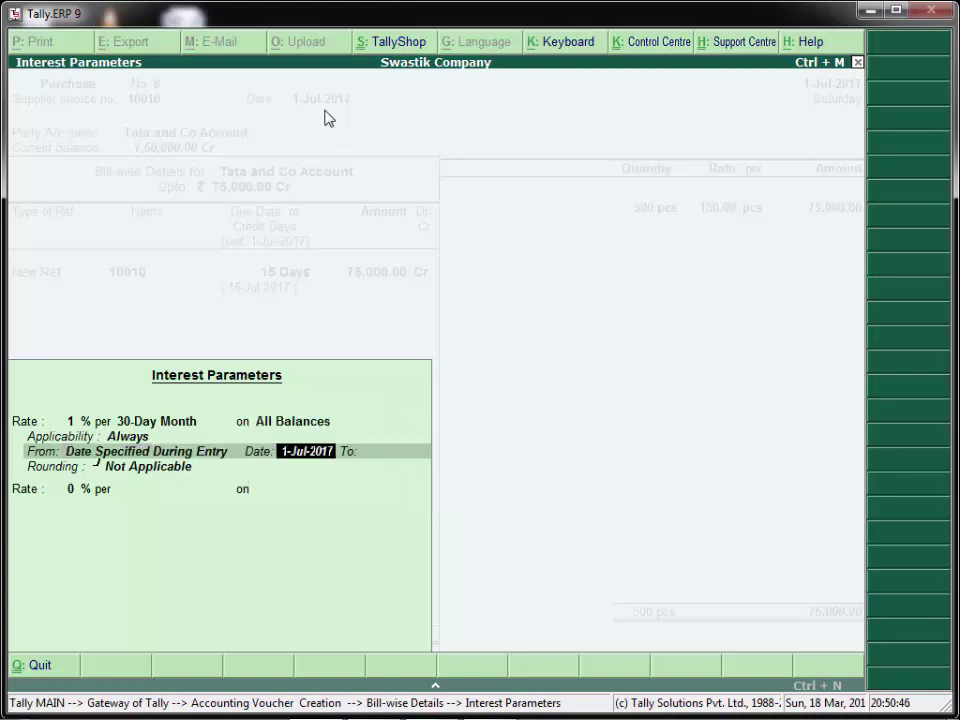
pyautogui.press('BackSpace')
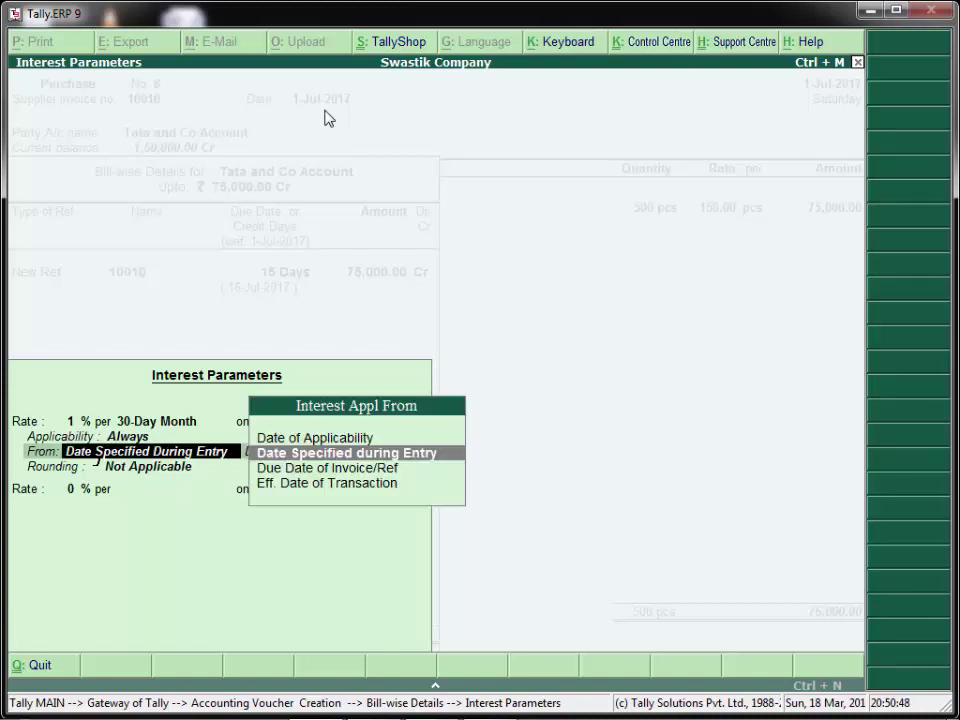
pyautogui.press('Return')
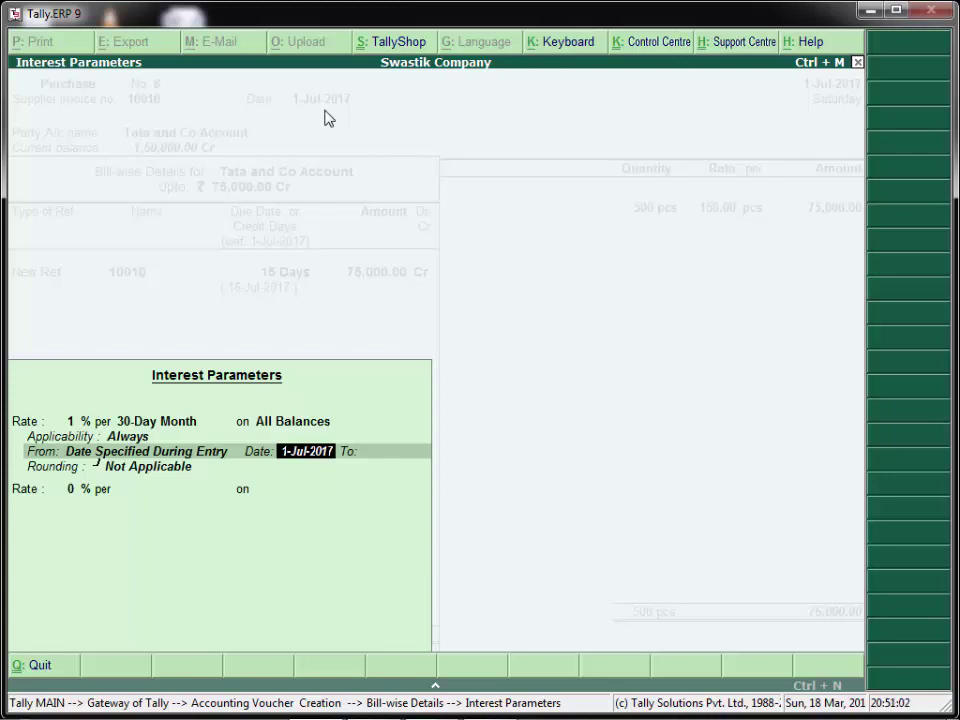
pyautogui.write('2-jul')
pyautogui.press('Return')
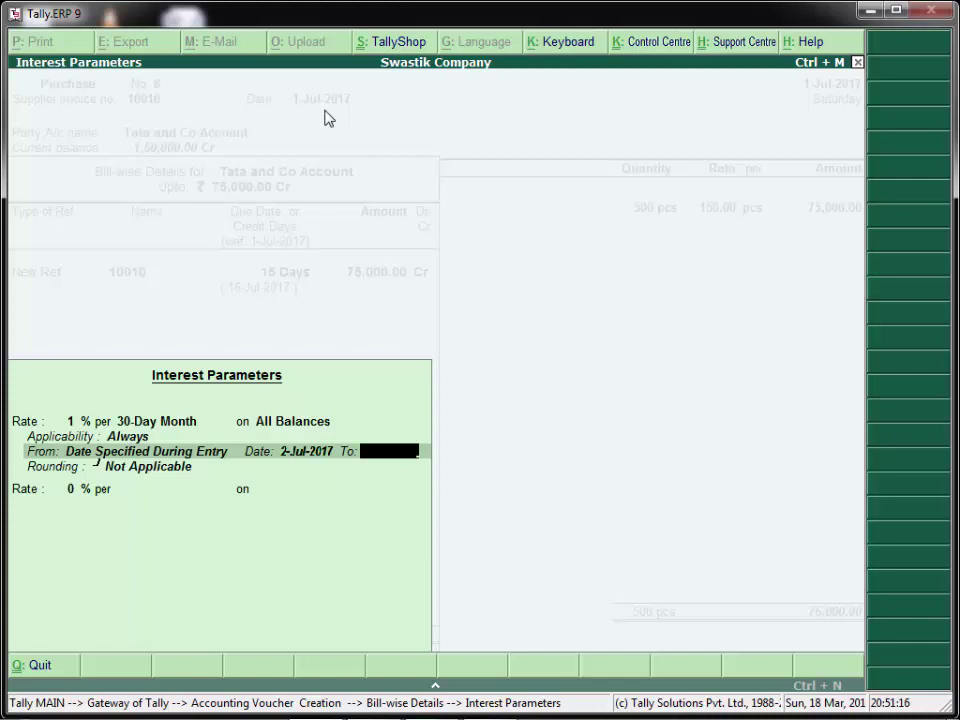
pyautogui.press('BackSpace')
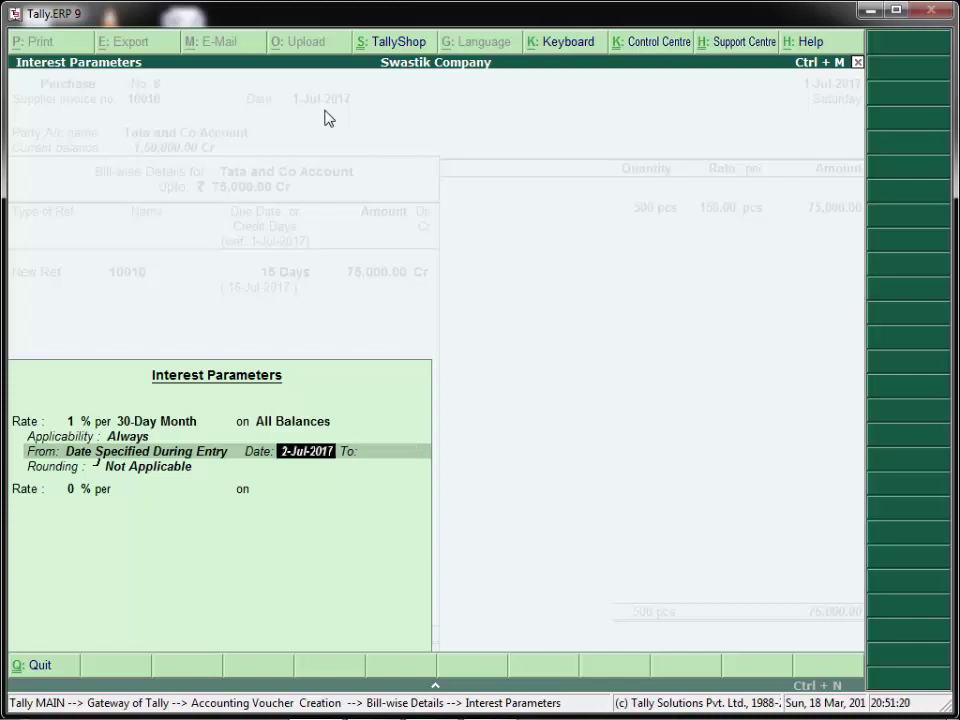
pyautogui.press('Return')
pyautogui.press('Return')
pyautogui.press('Return')
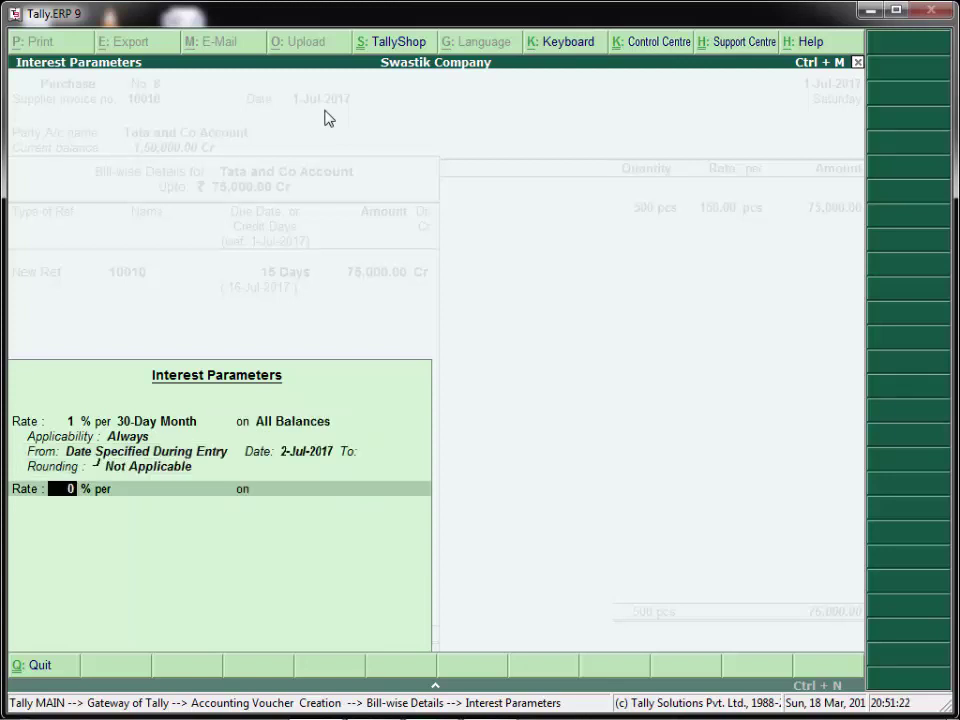
pyautogui.press('Return')
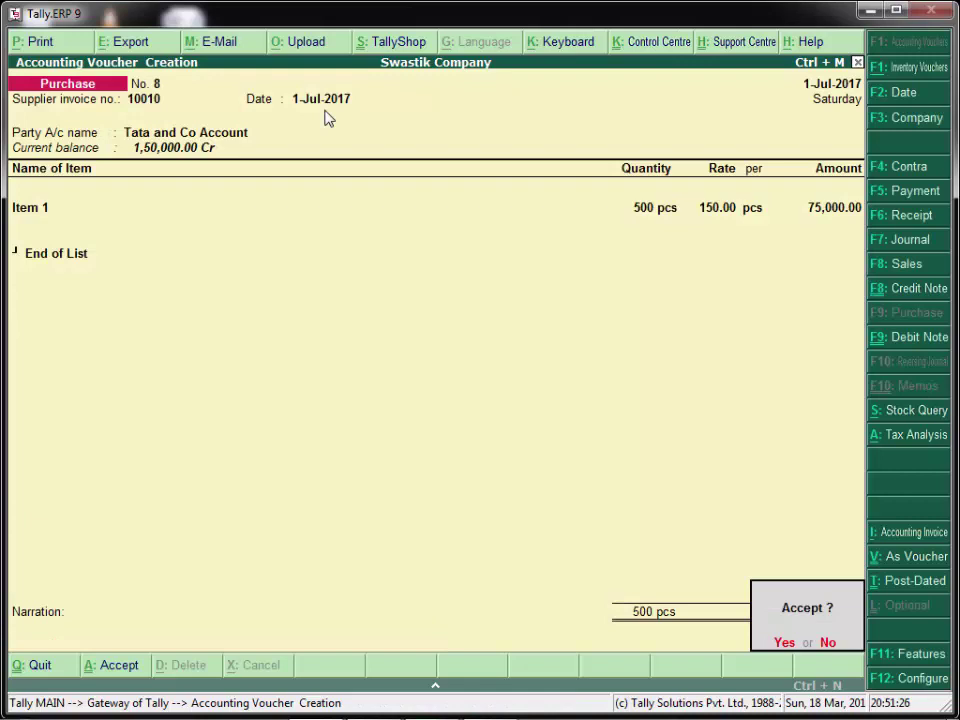
pyautogui.press('Escape')
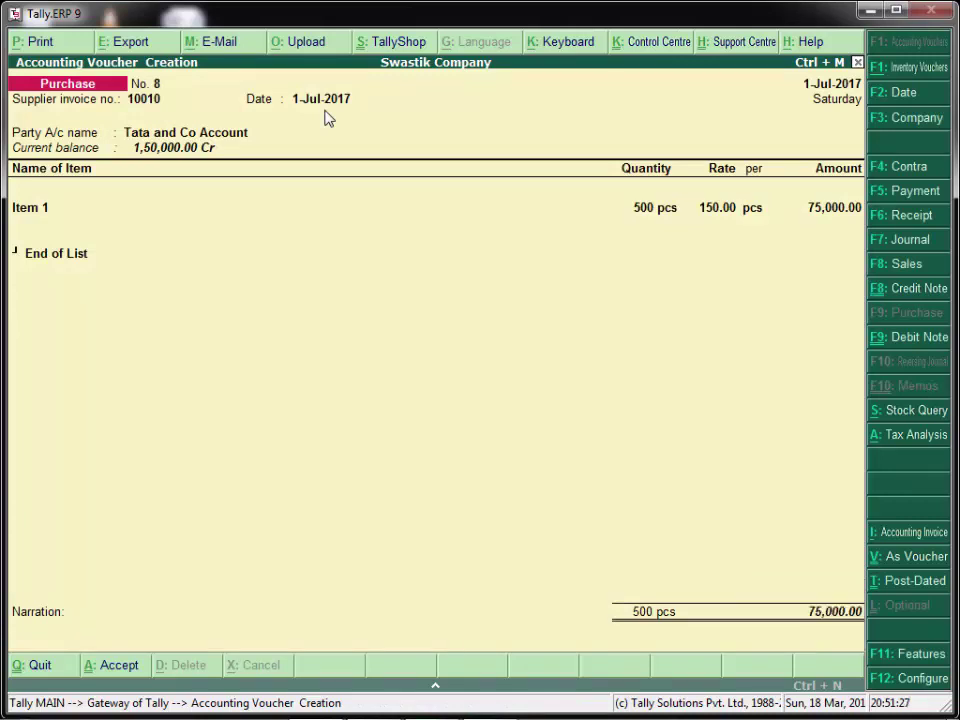
# Save the current voucher and enter the next purchase as supplier invoice 10300 dated 1-Jul-2017 with Tata and Co Account as party
pyautogui.hotkey('ctrl', 'a')
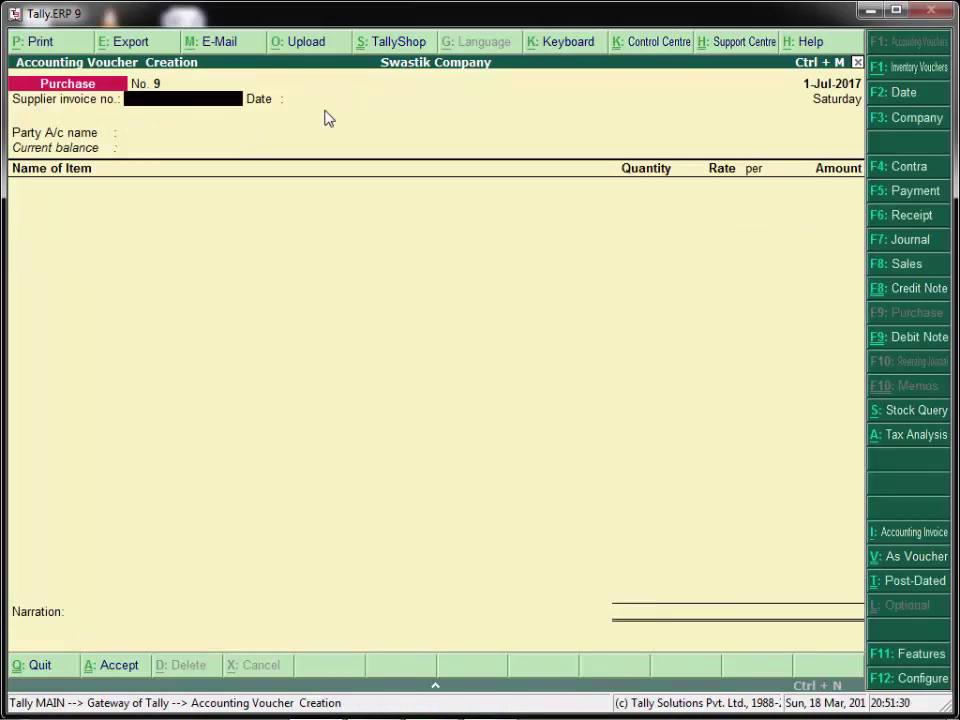
pyautogui.write('10300')
pyautogui.press('Return')
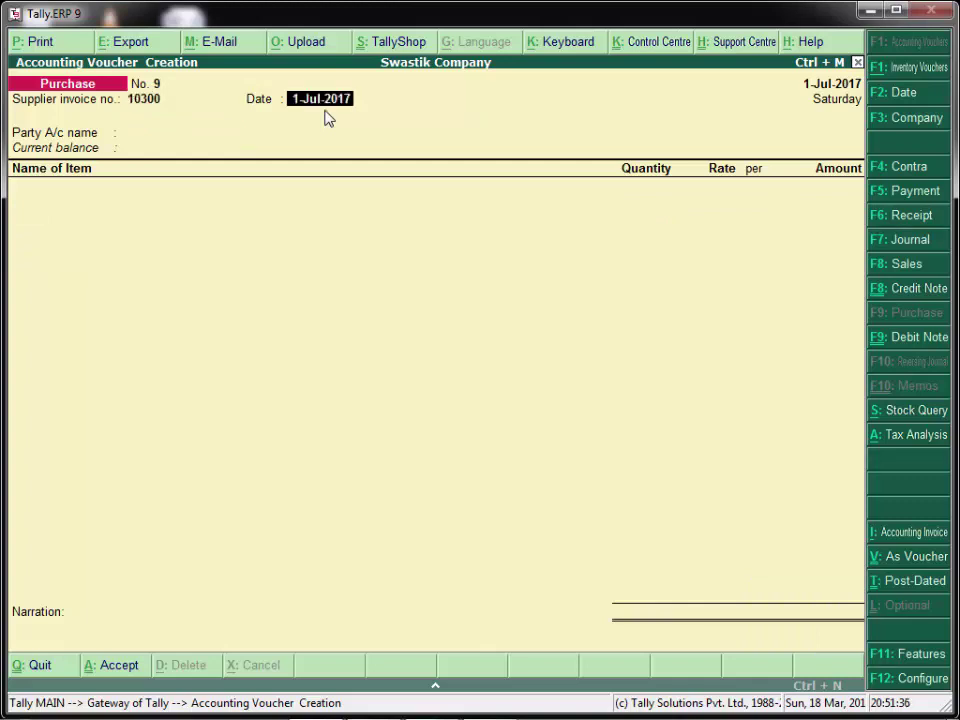
pyautogui.press('Return')
pyautogui.press('Down')
pyautogui.press('Down')
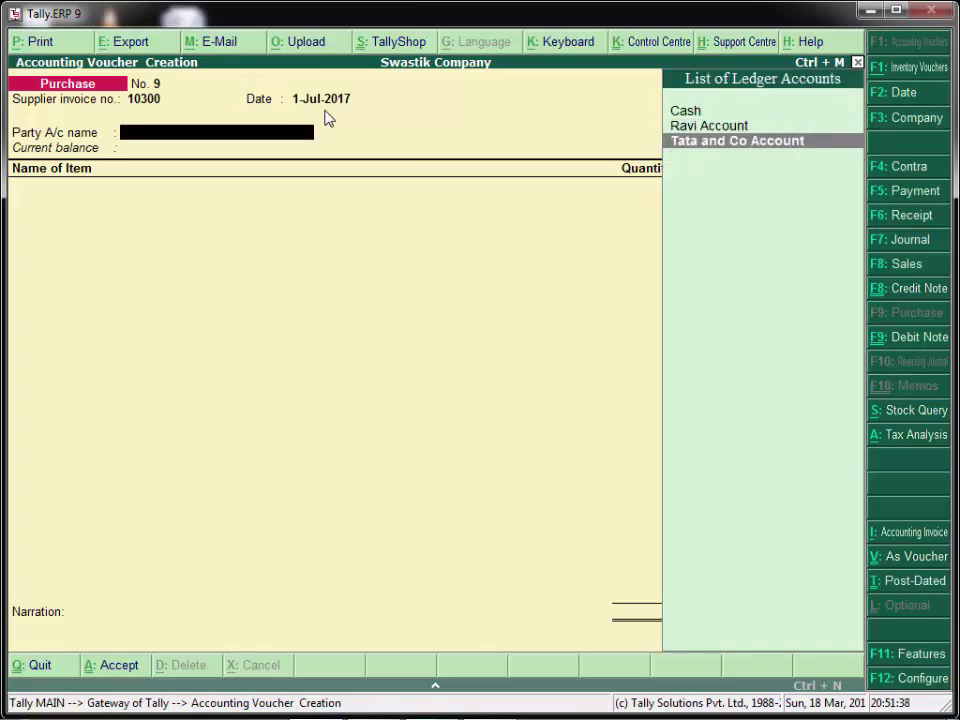
pyautogui.press('Return')
pyautogui.press('Return')
pyautogui.press('Return')
pyautogui.press('Return')
pyautogui.press('Return')
pyautogui.press('Return')
pyautogui.press('Return')
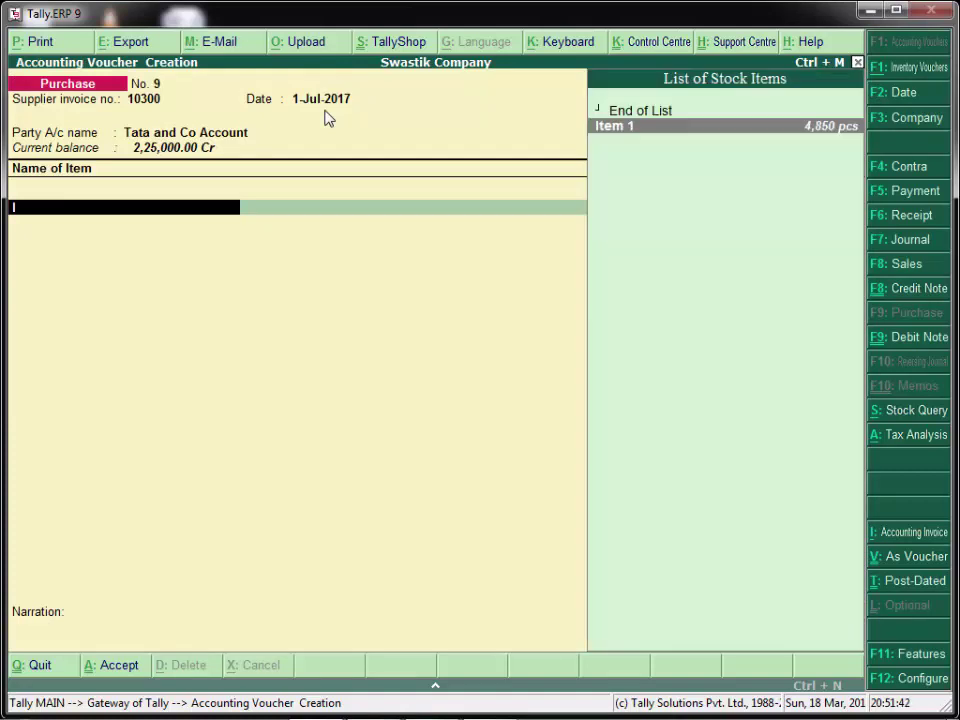
# Add Item 1 with a quantity of 200 pcs at 150.00 per piece and accept its accounting allocation
pyautogui.press('Return')
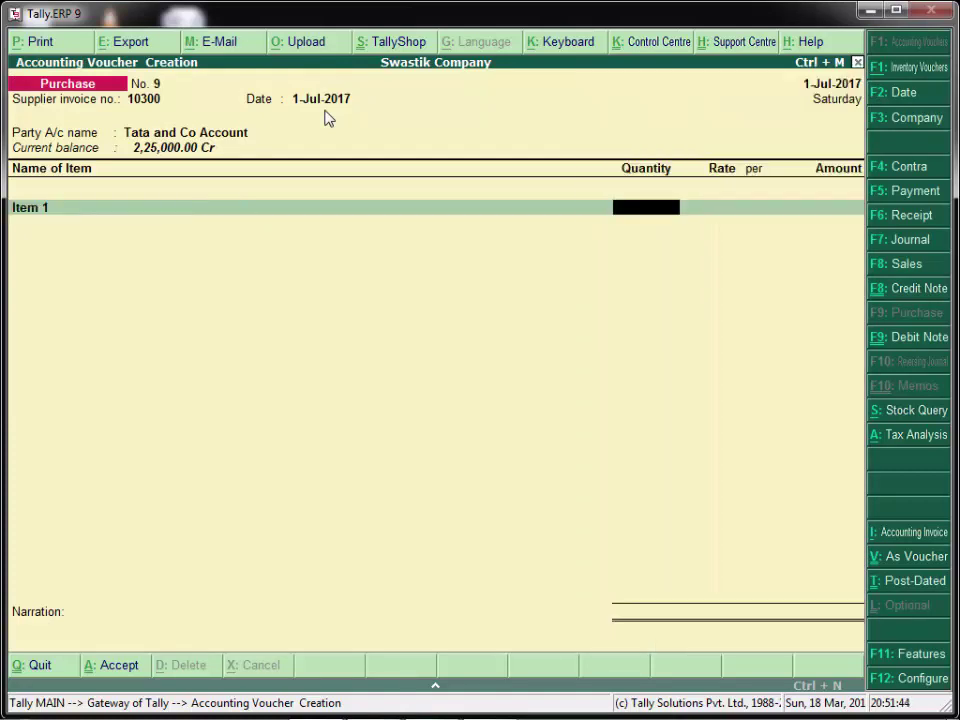
pyautogui.write('200')
pyautogui.press('Return')
pyautogui.write('150')
pyautogui.press('Return')
pyautogui.press('Return')
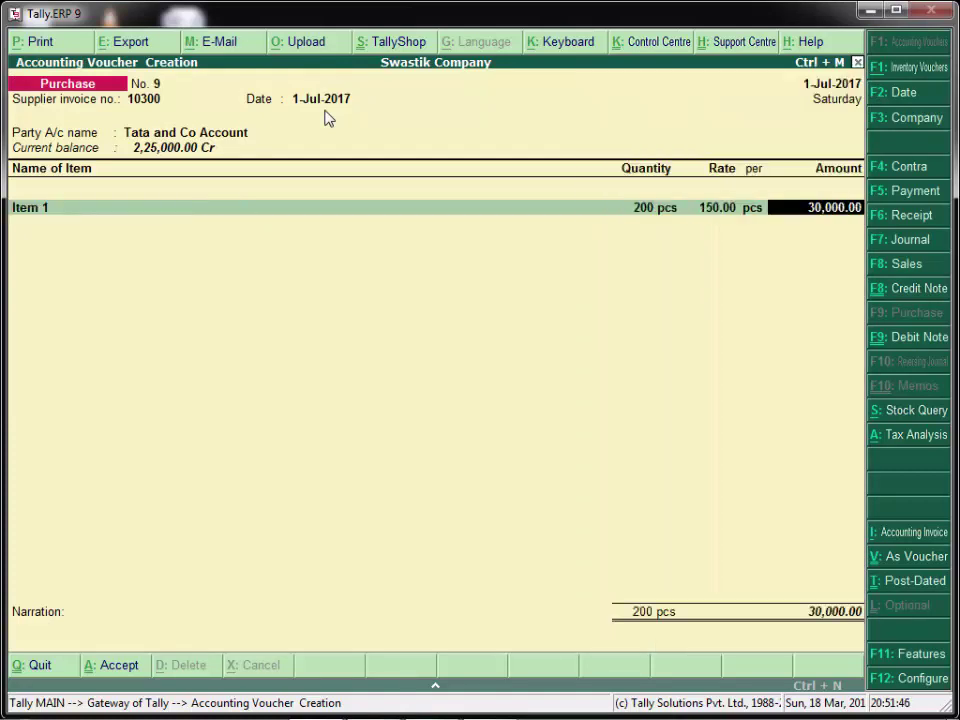
pyautogui.press('Return')
pyautogui.press('Return')
pyautogui.press('Return')
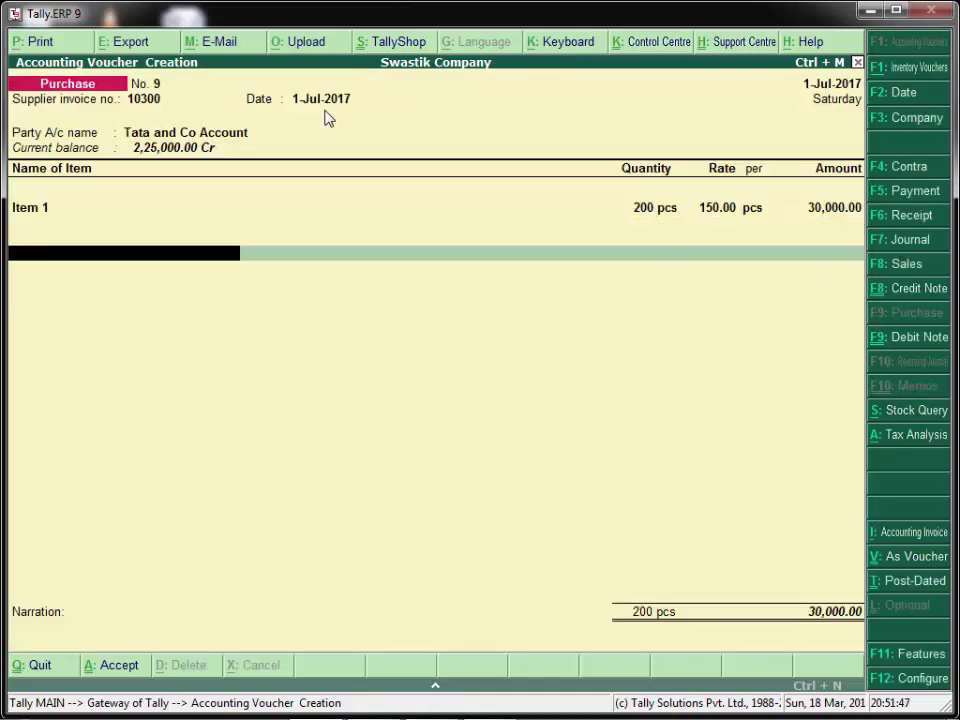
# End the item list and enter the bill as New Ref 10300 for 30,000.00 Cr with a credit period of 25 days
pyautogui.press('Return')
pyautogui.press('Return')
pyautogui.press('Return')
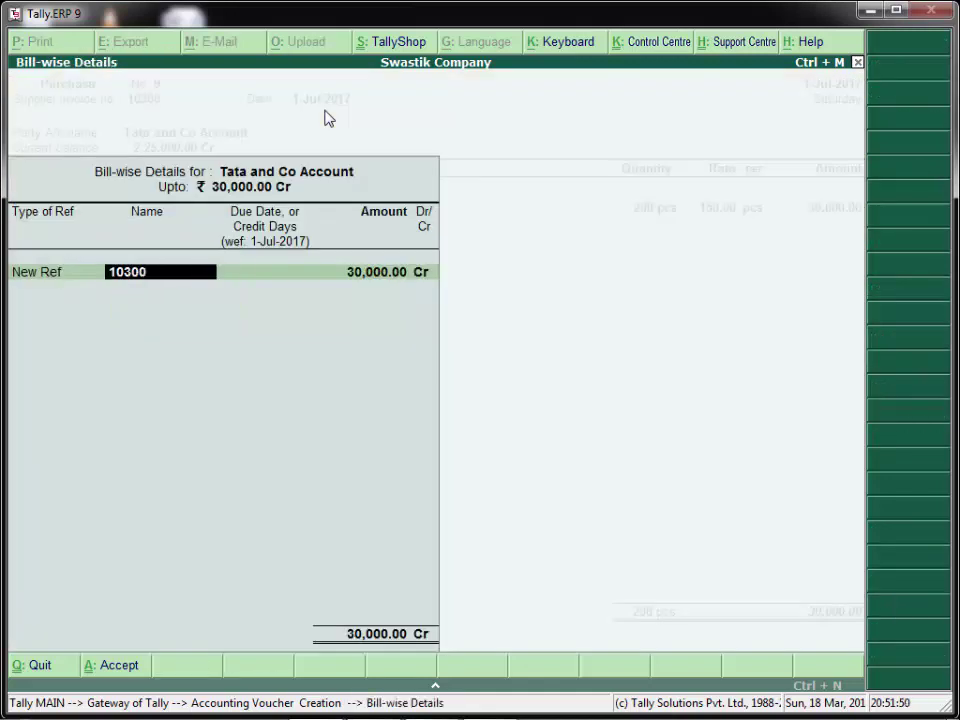
pyautogui.press('Return')
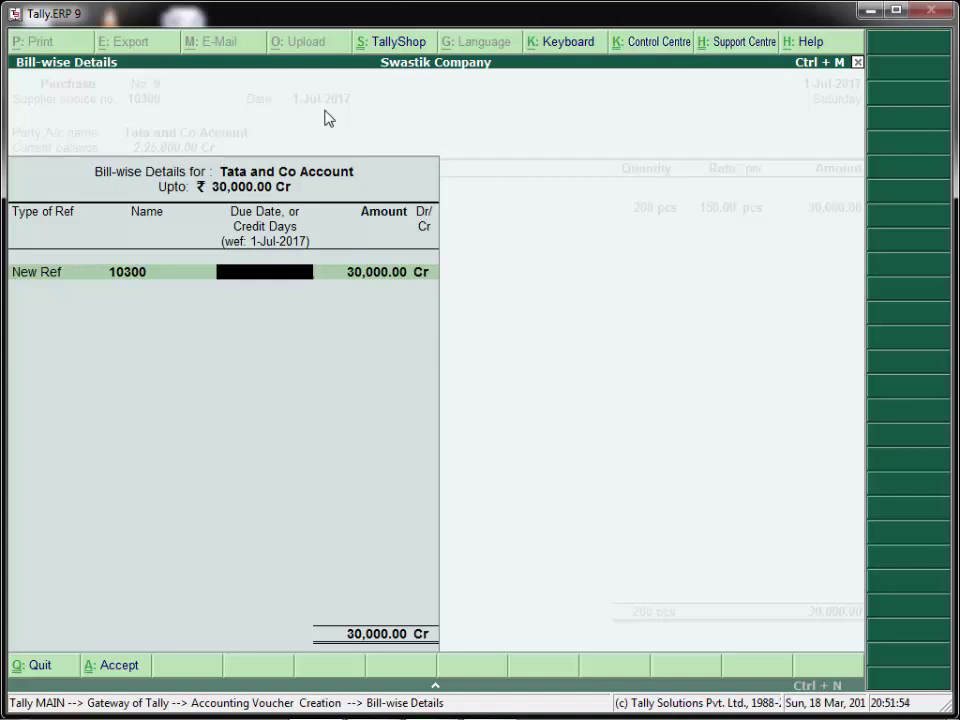
pyautogui.write('25')
pyautogui.press('Return')
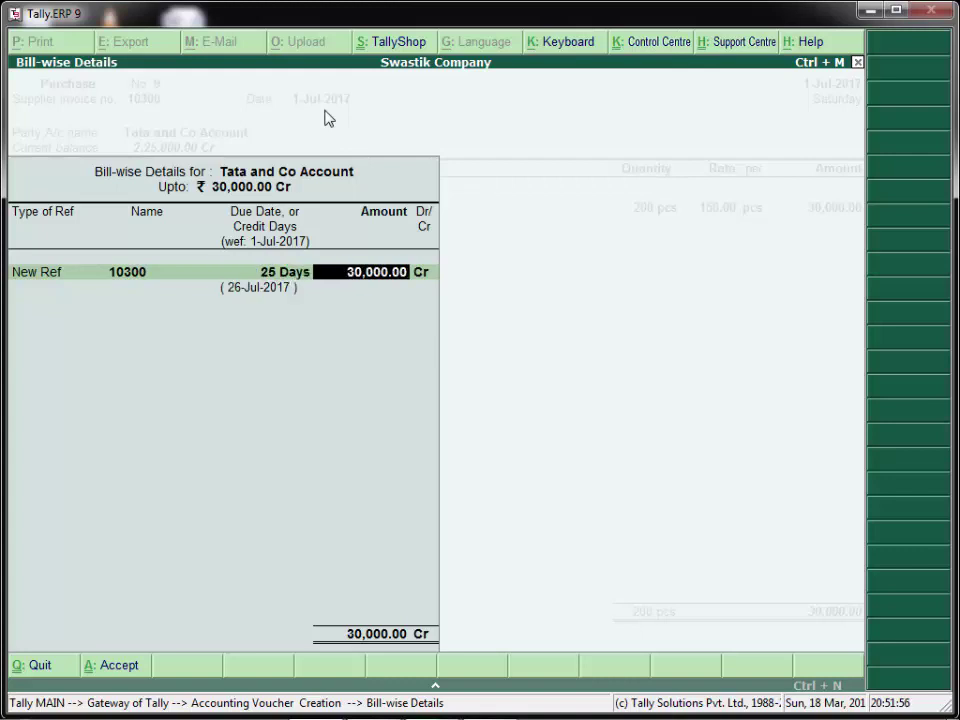
pyautogui.press('Return')
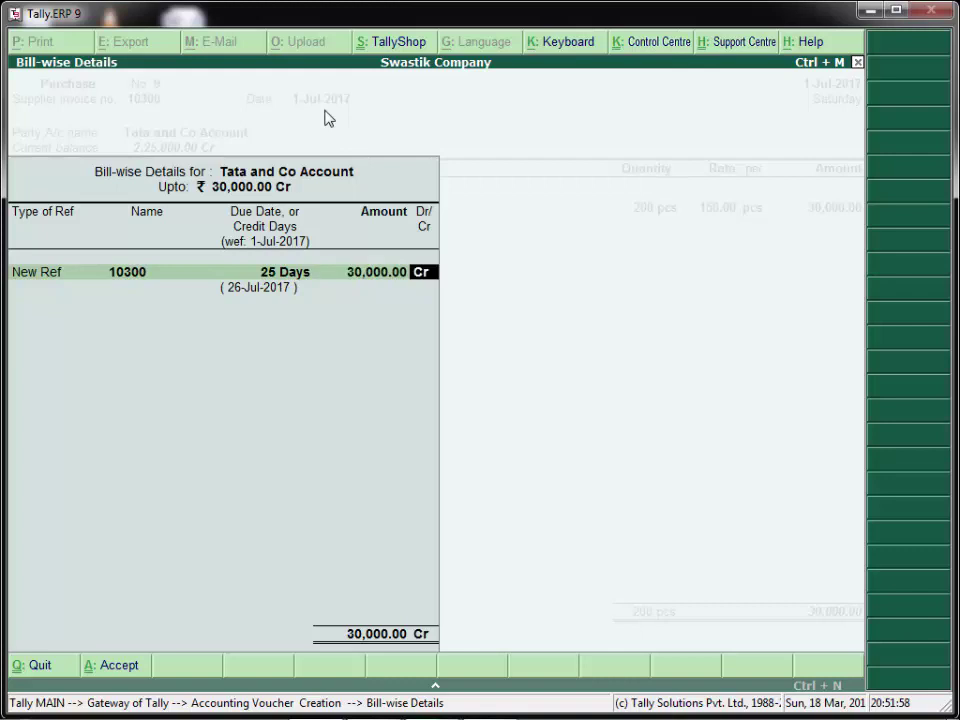
pyautogui.press('Return')
# Set the bill's interest rate to 3% per 30-Day Month on All Balances, with applicability Always
pyautogui.press('Return')
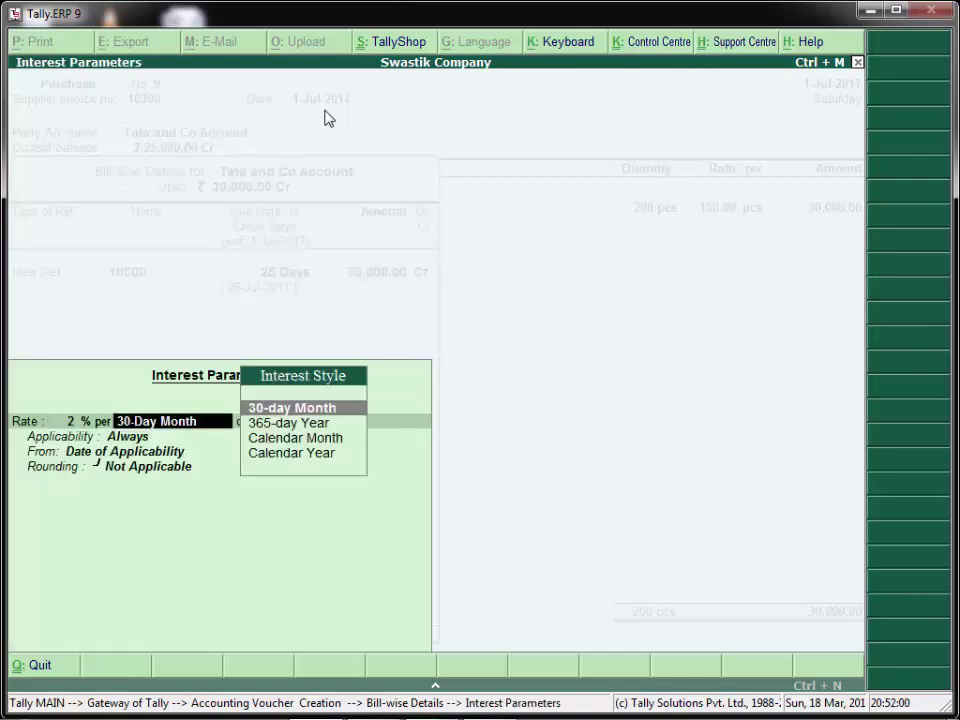
pyautogui.press('BackSpace')
pyautogui.write('3')
pyautogui.press('Return')
pyautogui.press('Return')
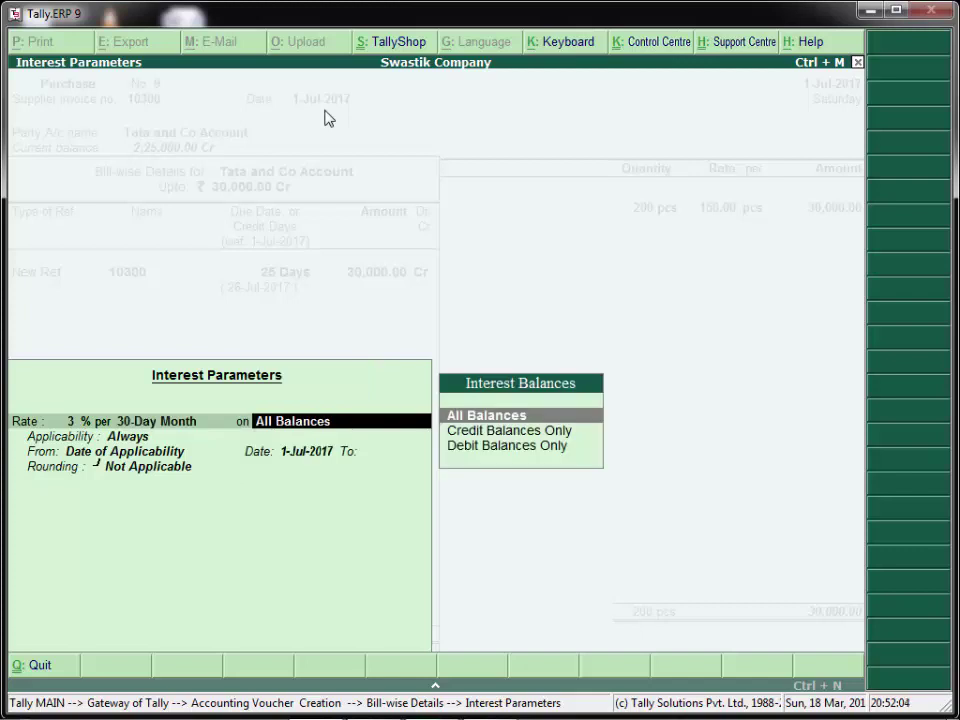
pyautogui.press('Return')
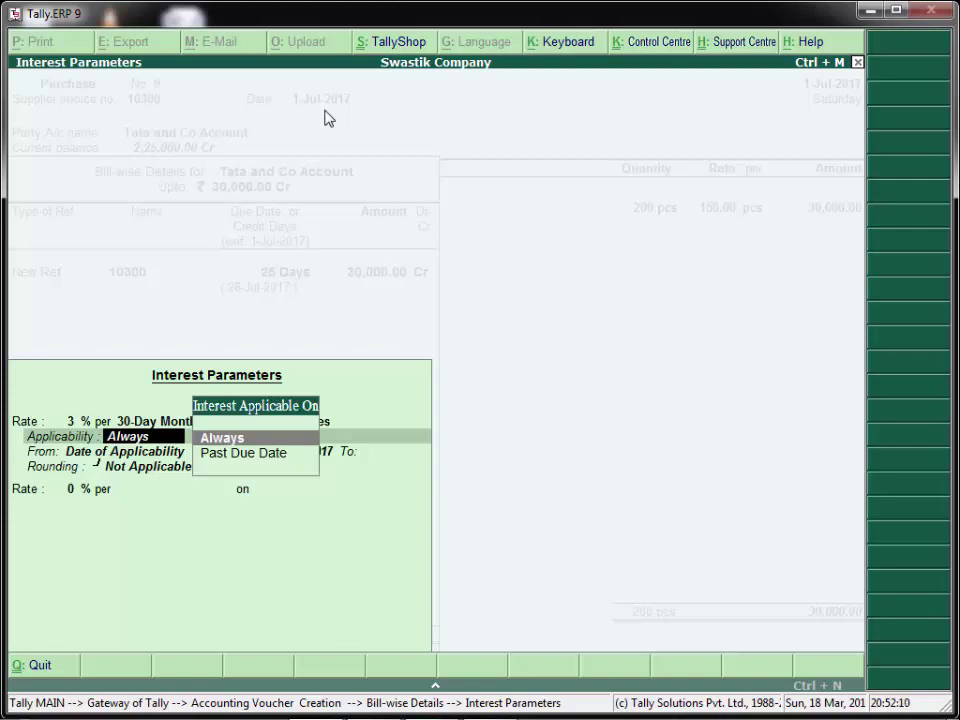
pyautogui.press('Return')
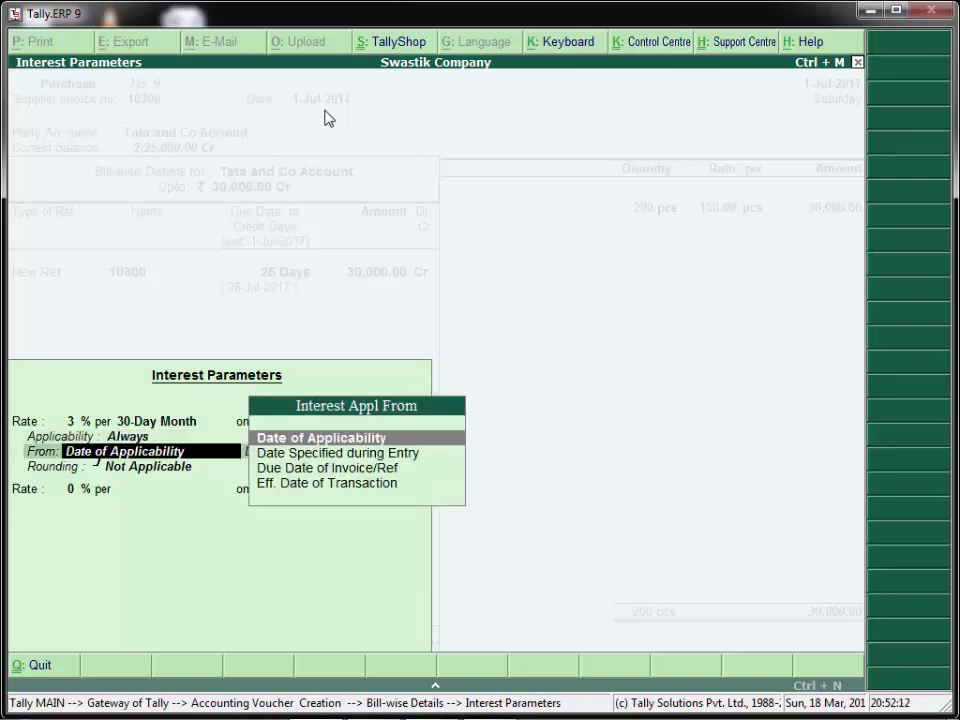
pyautogui.press('Down')
pyautogui.press('Down')
pyautogui.press('Down')
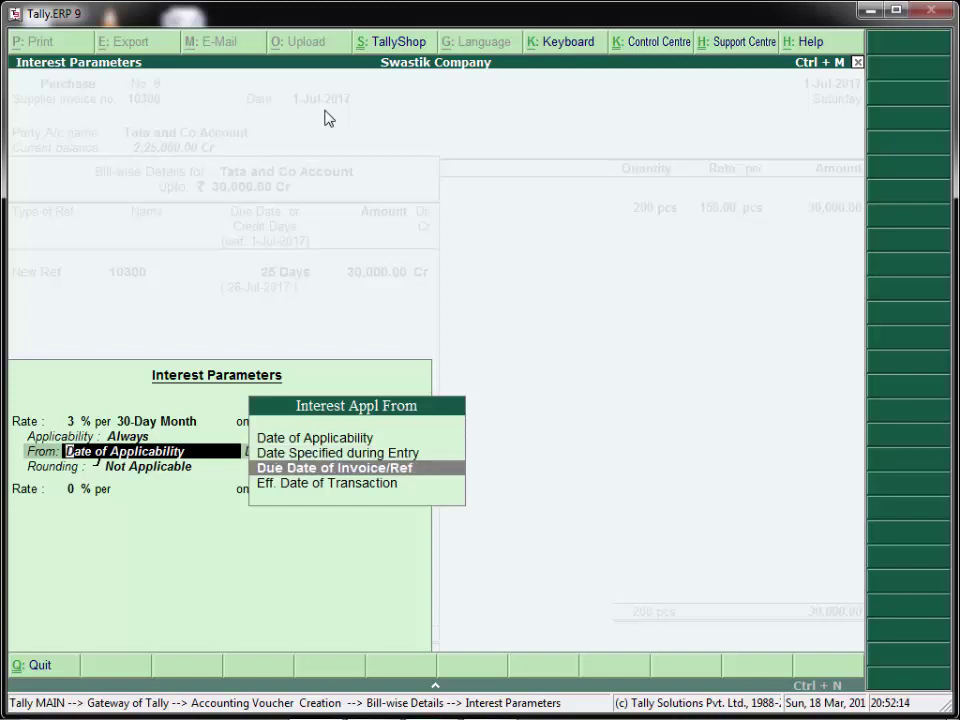
pyautogui.press('Up')
pyautogui.press('Return')
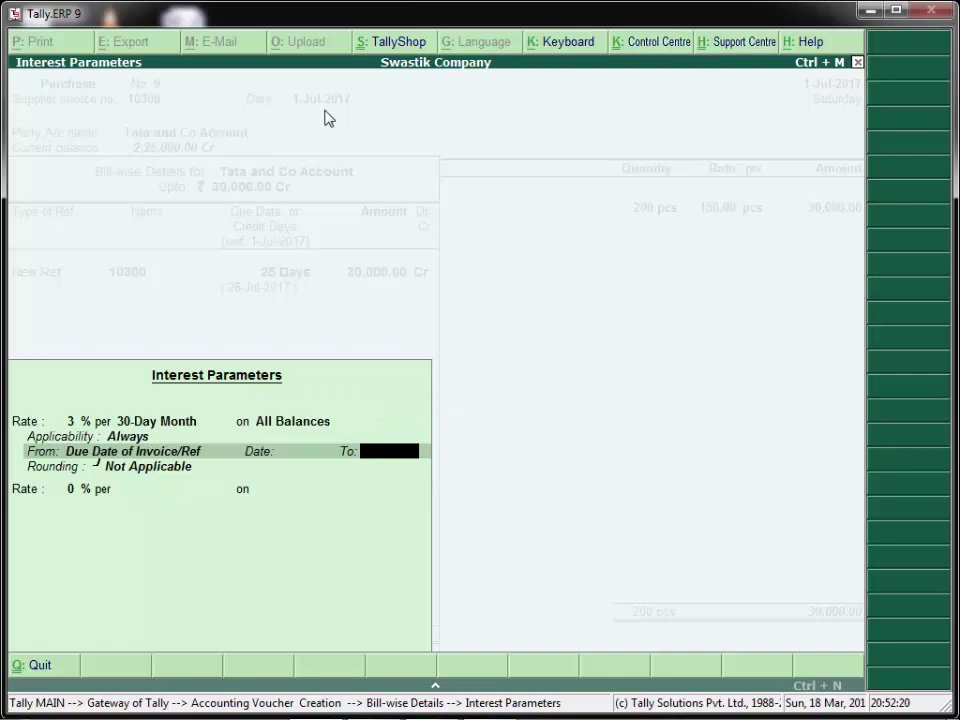
pyautogui.press('BackSpace')
pyautogui.press('BackSpace')
pyautogui.press('Escape')
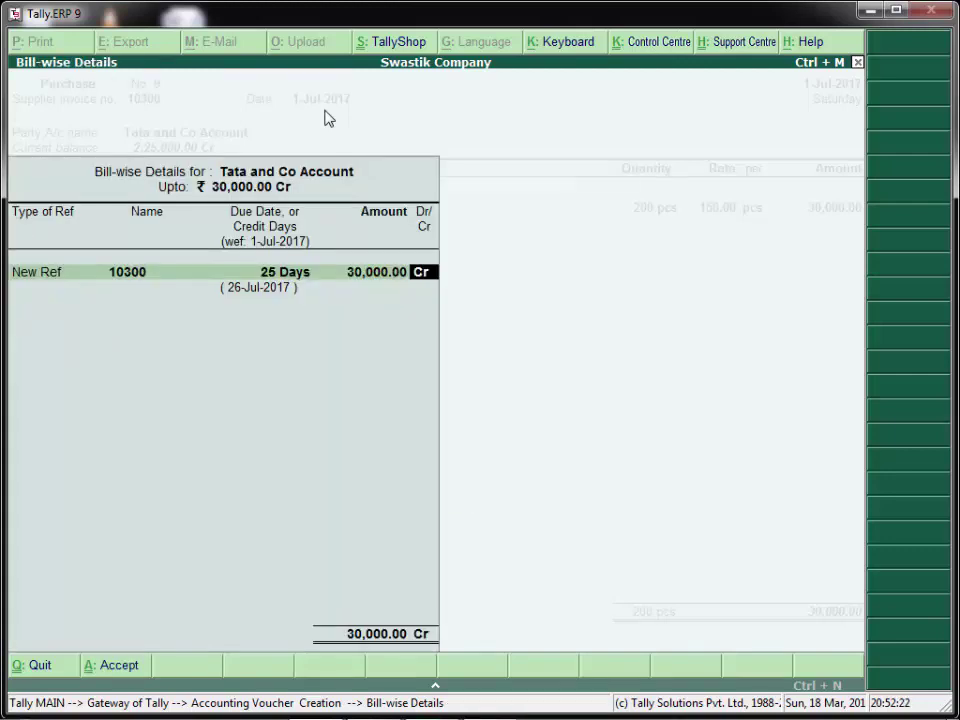
# Apply the bill's interest from Due Date of Invoice/Ref with no end date or rounding, and finish the interest parameters
pyautogui.press('Return')
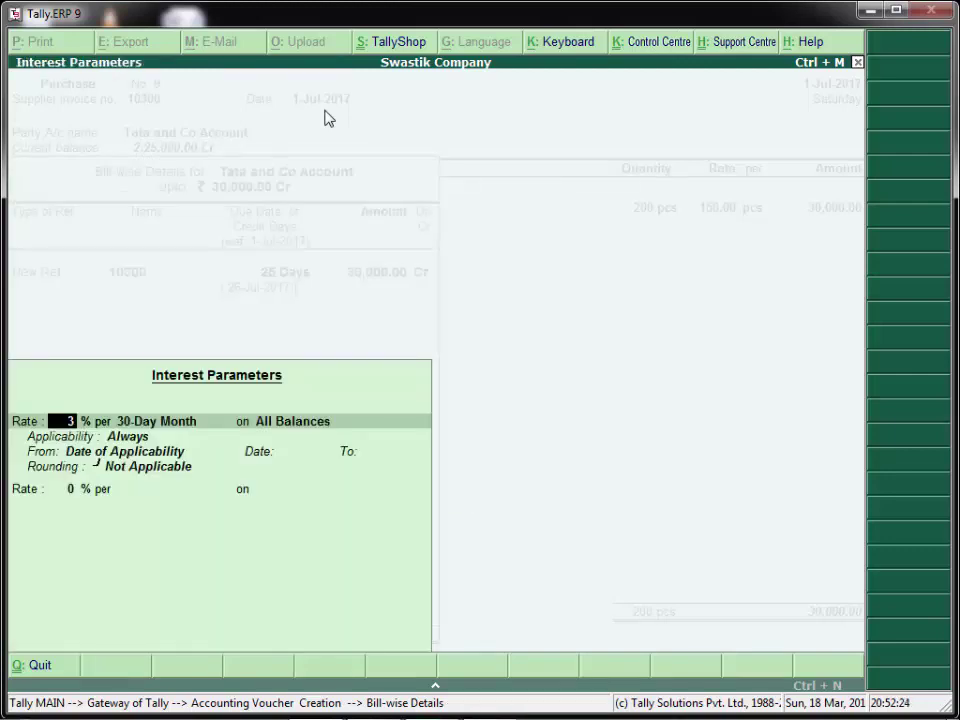
pyautogui.press('Return')
pyautogui.press('Return')
pyautogui.press('Return')
pyautogui.press('Return')
pyautogui.press('Down')
pyautogui.press('Down')
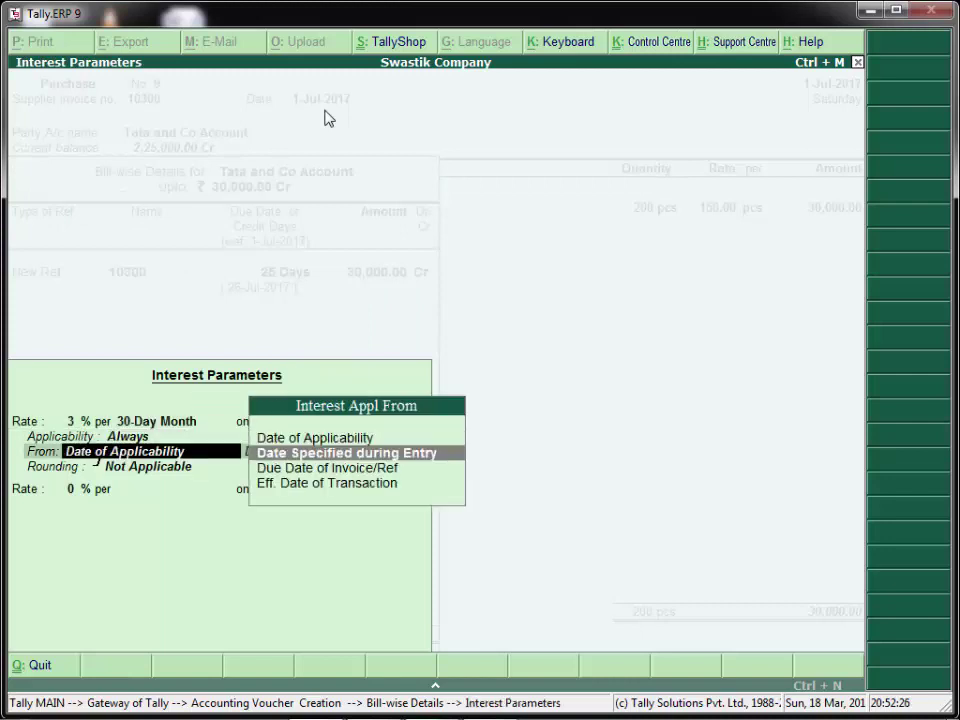
pyautogui.press('Return')
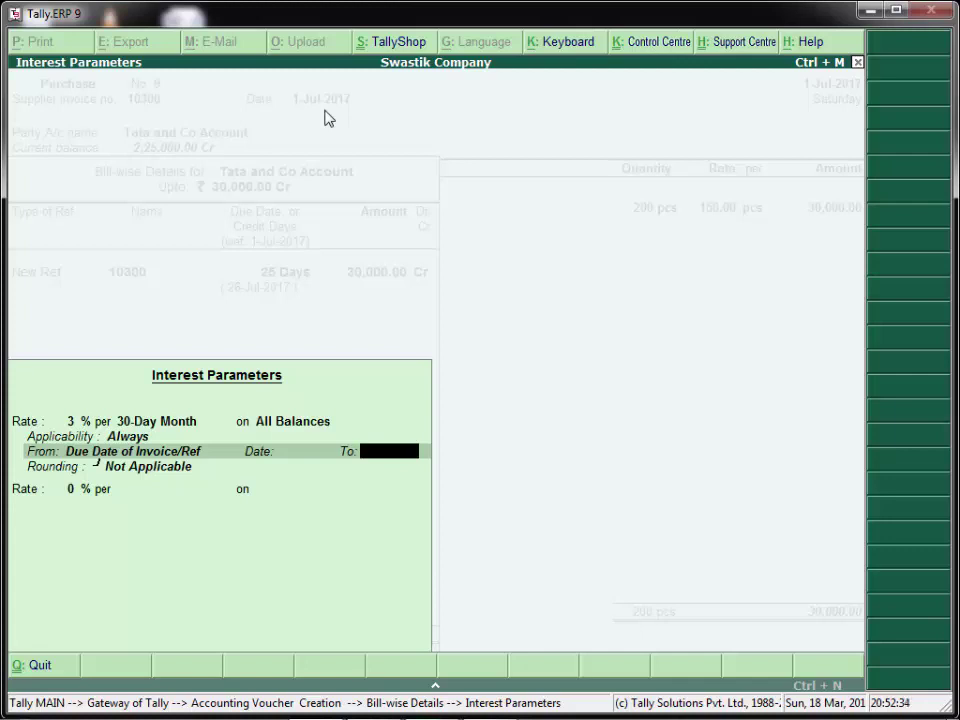
pyautogui.press('Return')
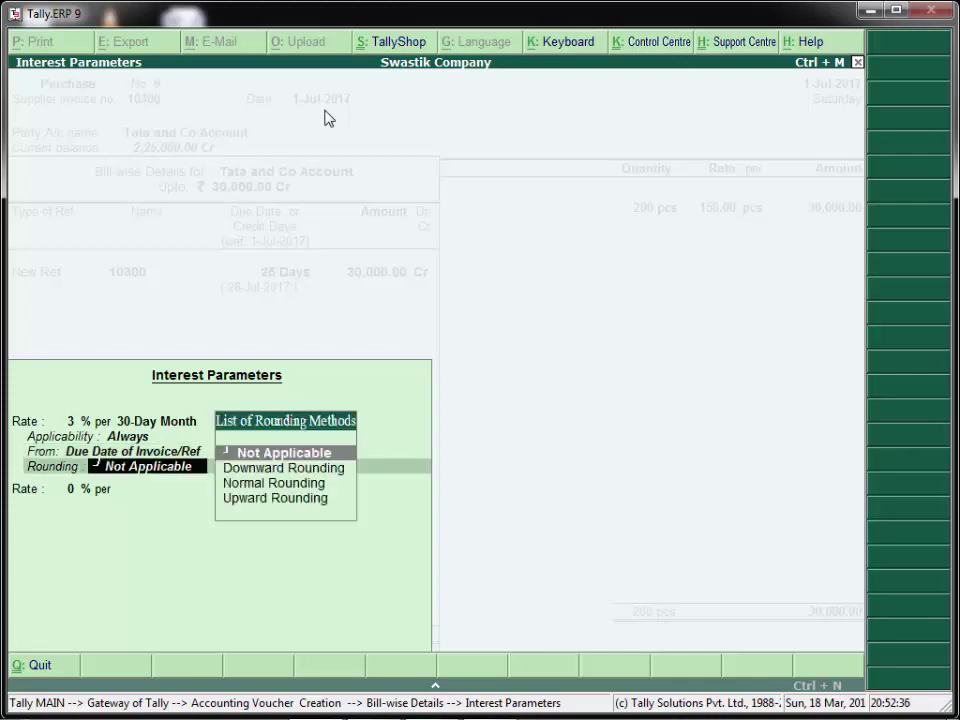
pyautogui.press('Return')
pyautogui.press('Return')
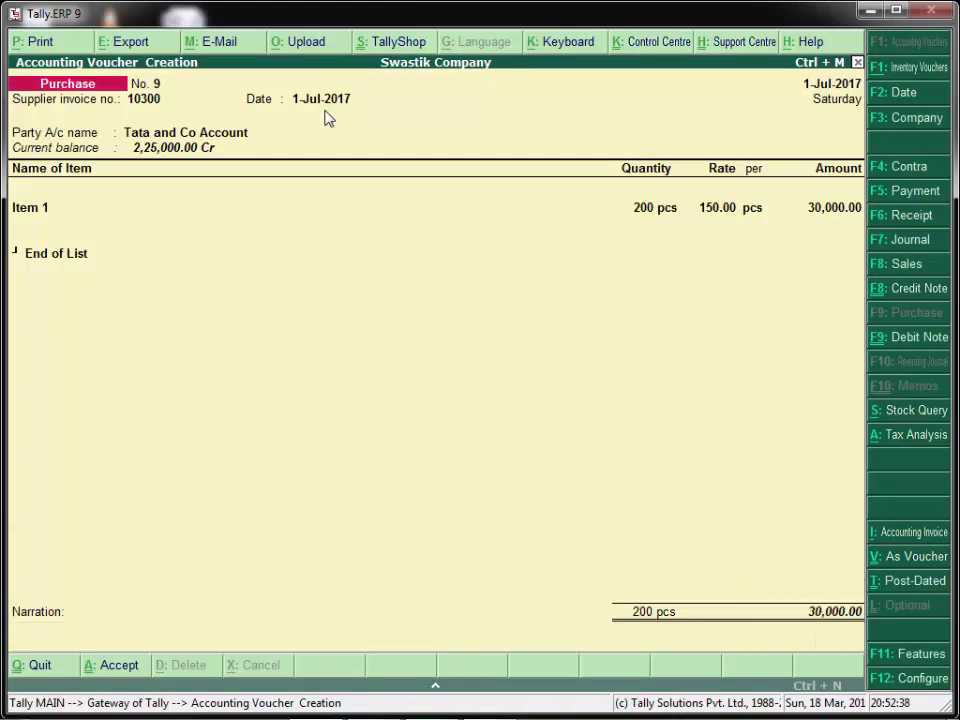
# Save the purchase voucher for invoice 10300 and leave voucher creation
pyautogui.hotkey('ctrl', 'a')
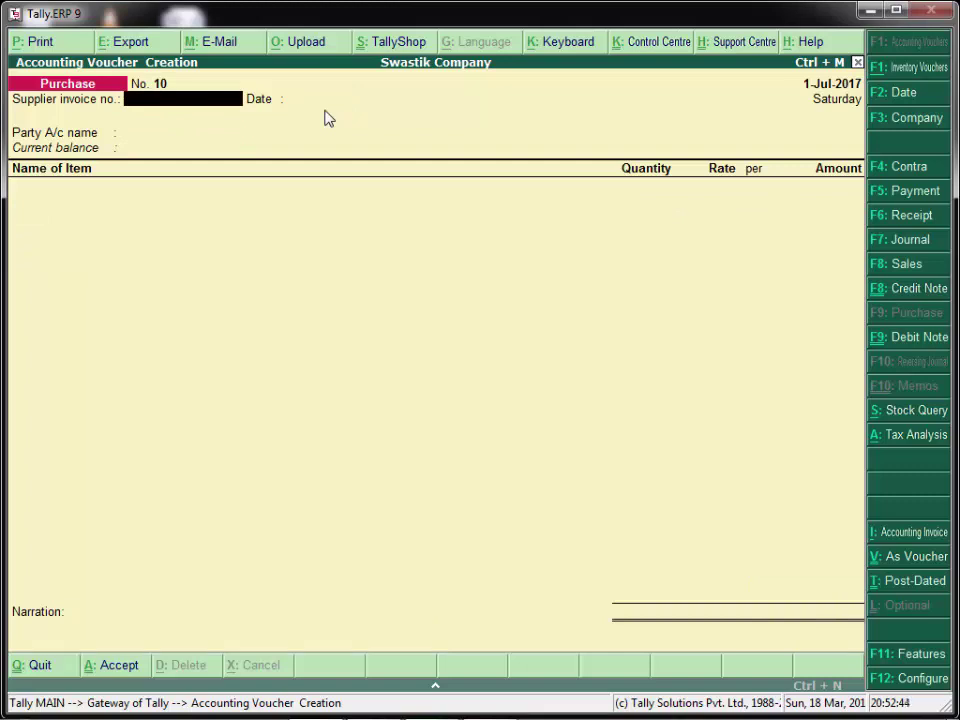
pyautogui.press('Escape')
pyautogui.press('y')
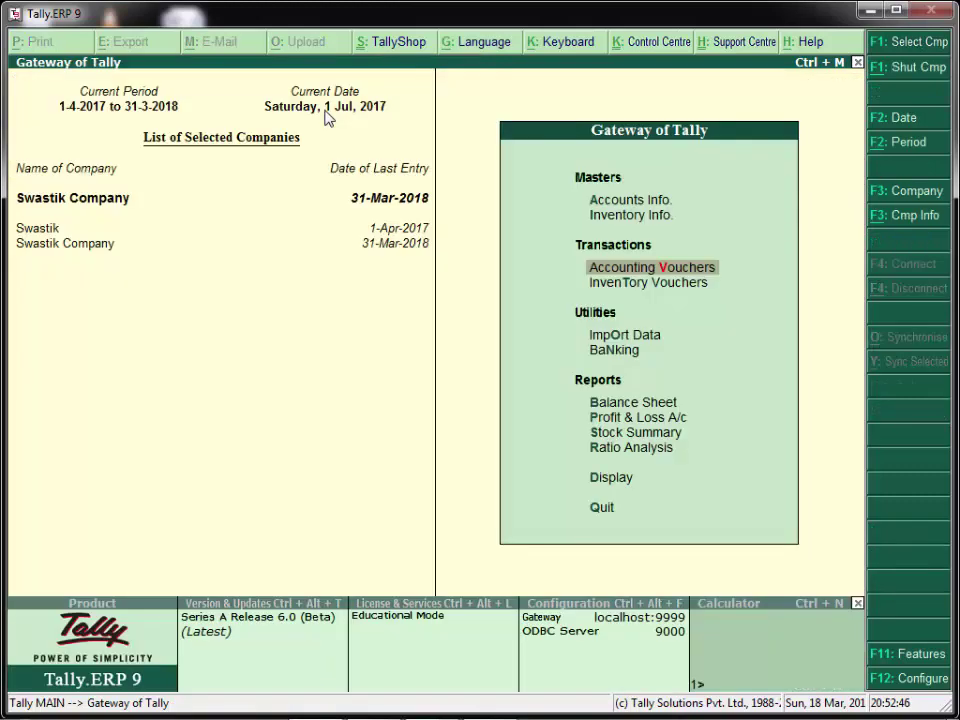
# Open the Purchase voucher type for alteration from the accounts masters
pyautogui.press('Up')
pyautogui.press('a')
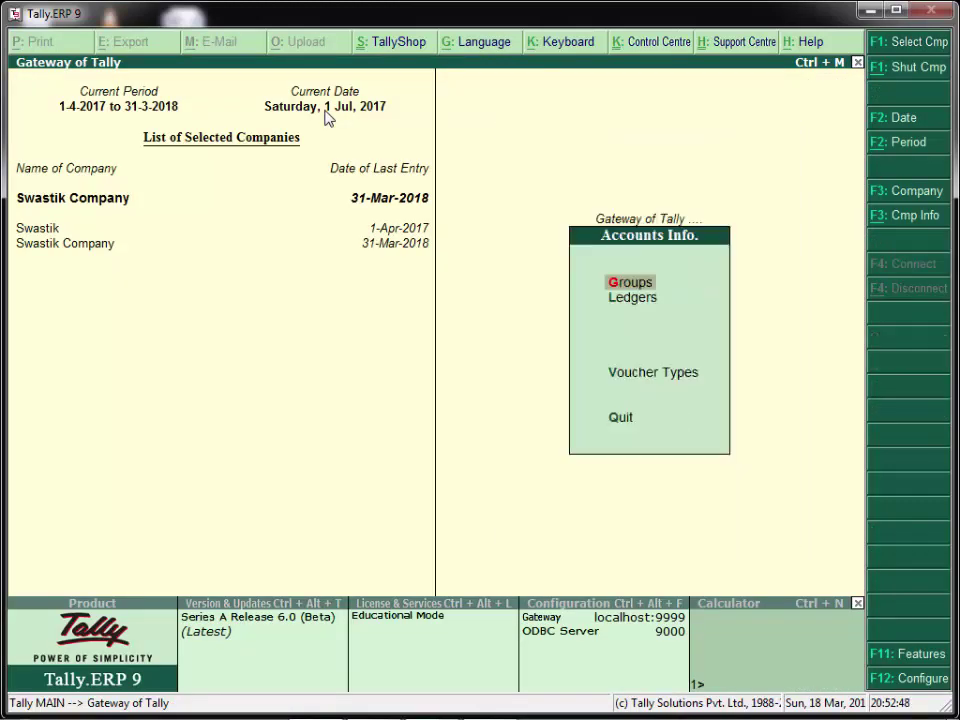
pyautogui.press('Down')
pyautogui.press('v')
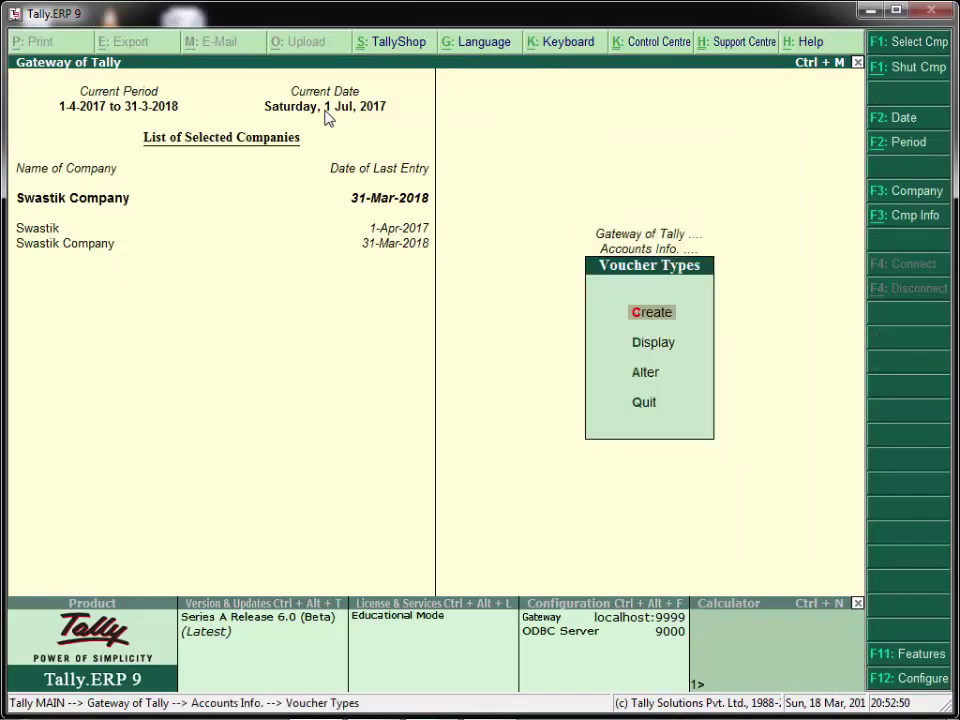
pyautogui.press('Down')
pyautogui.press('Down')
pyautogui.press('Return')
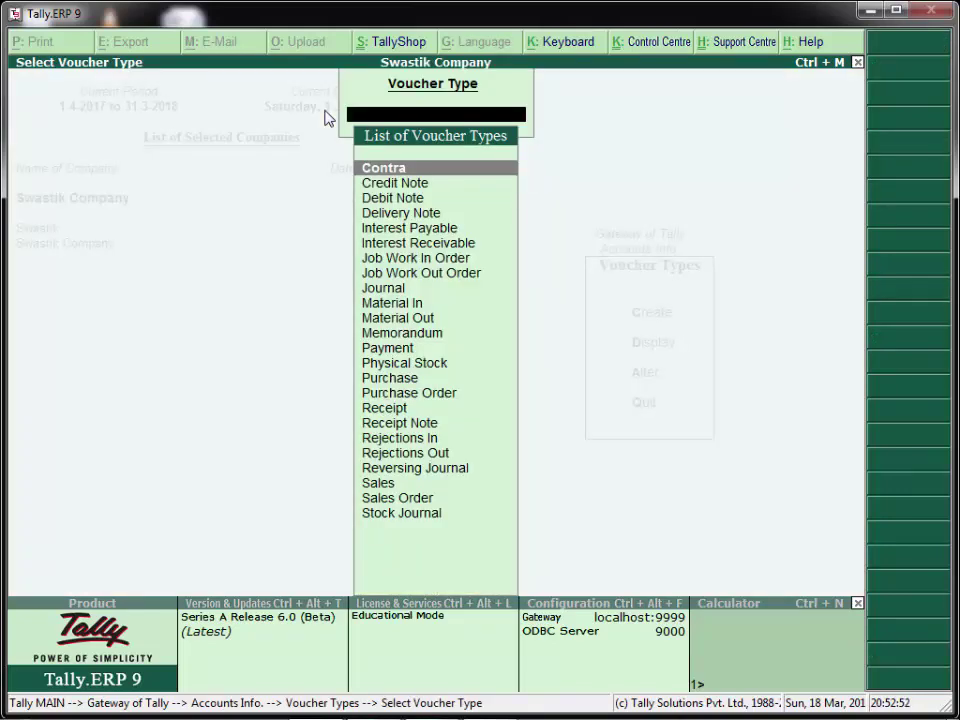
pyautogui.write('P')
pyautogui.press('Down')
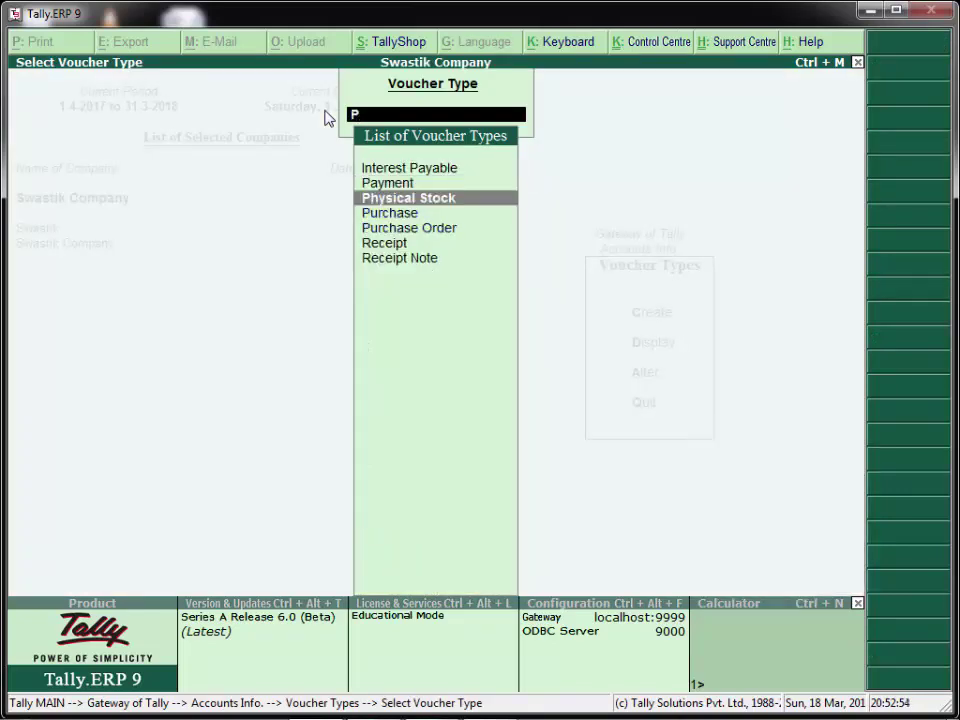
pyautogui.press('Down')
pyautogui.press('Return')
# Enable effective dates for Purchase vouchers, keep the other voucher type settings, and save the alteration
pyautogui.press('Return')
pyautogui.press('Return')
pyautogui.press('Return')
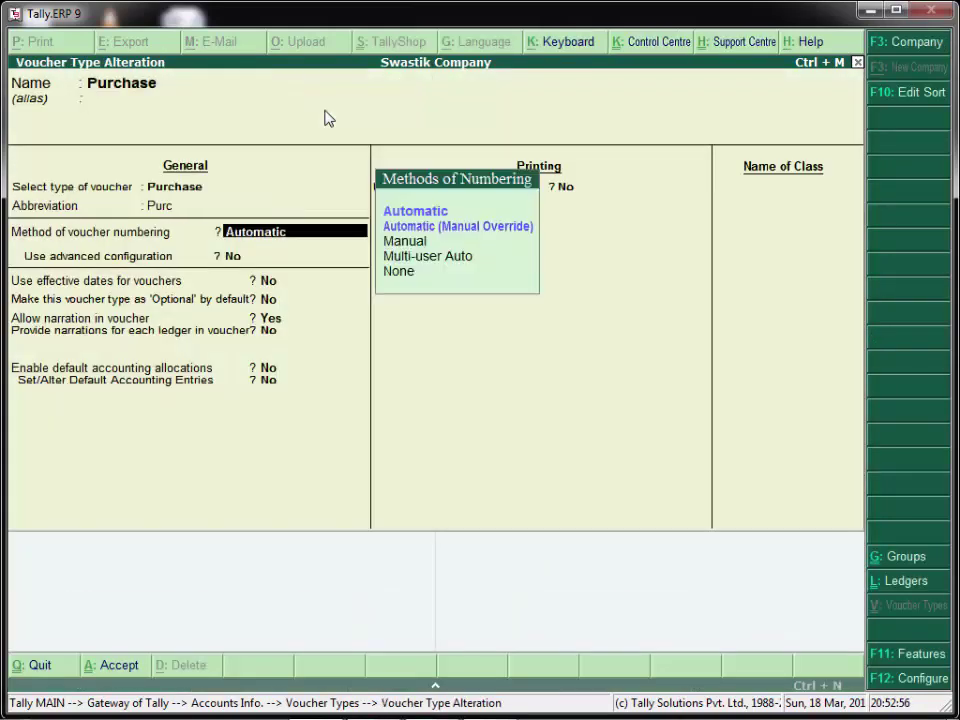
pyautogui.press('Return')
pyautogui.press('Return')
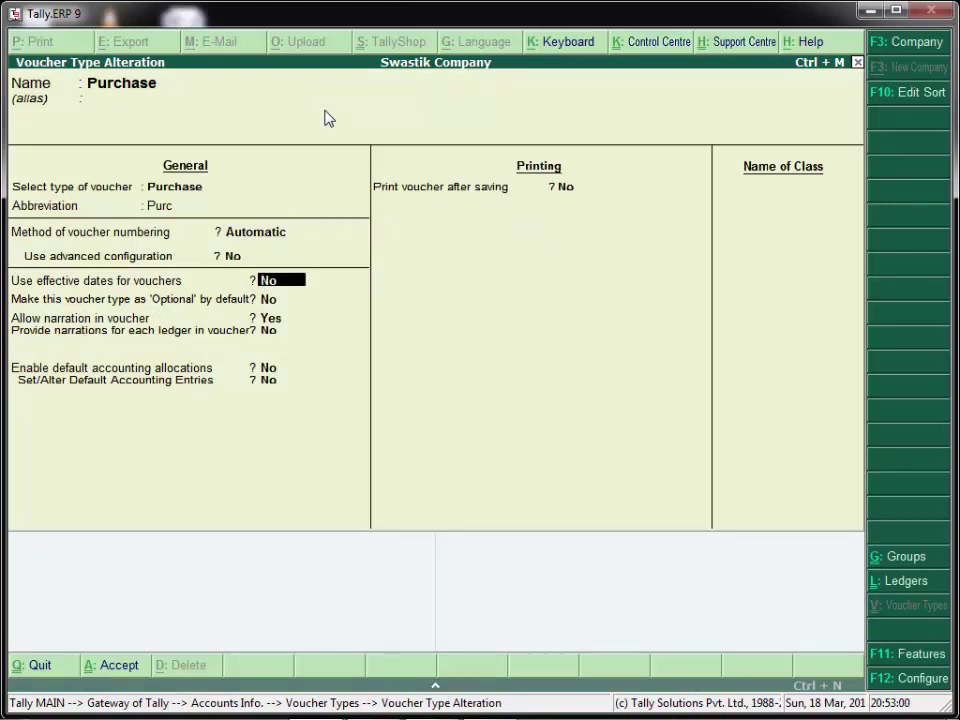
pyautogui.press('y')
pyautogui.press('Return')
pyautogui.press('Return')
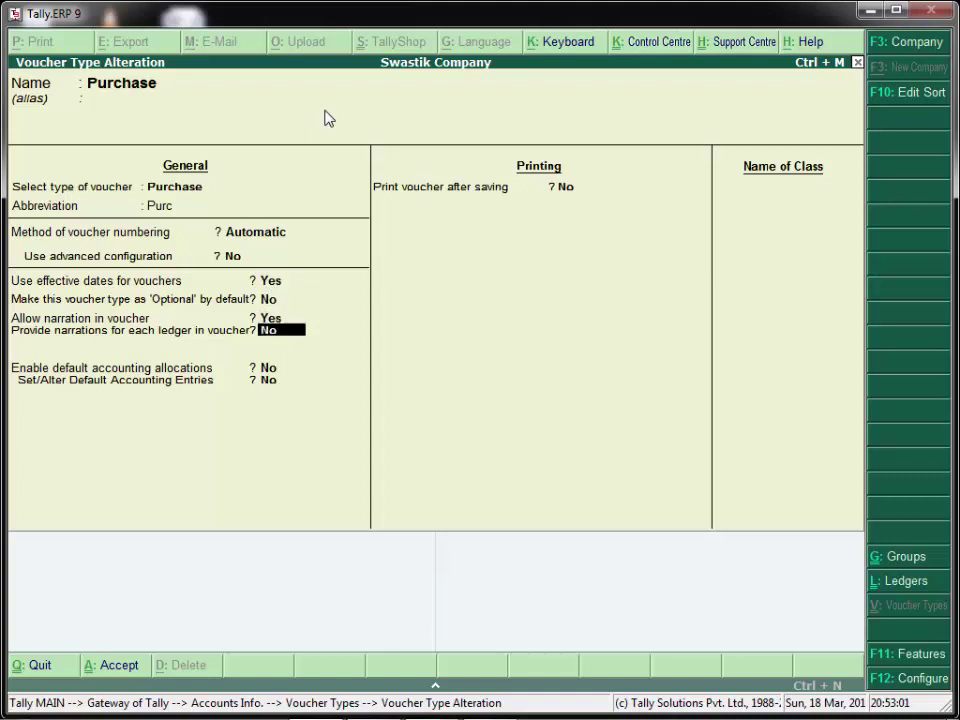
pyautogui.press('Return')
pyautogui.press('Return')
pyautogui.press('Return')
pyautogui.press('Return')
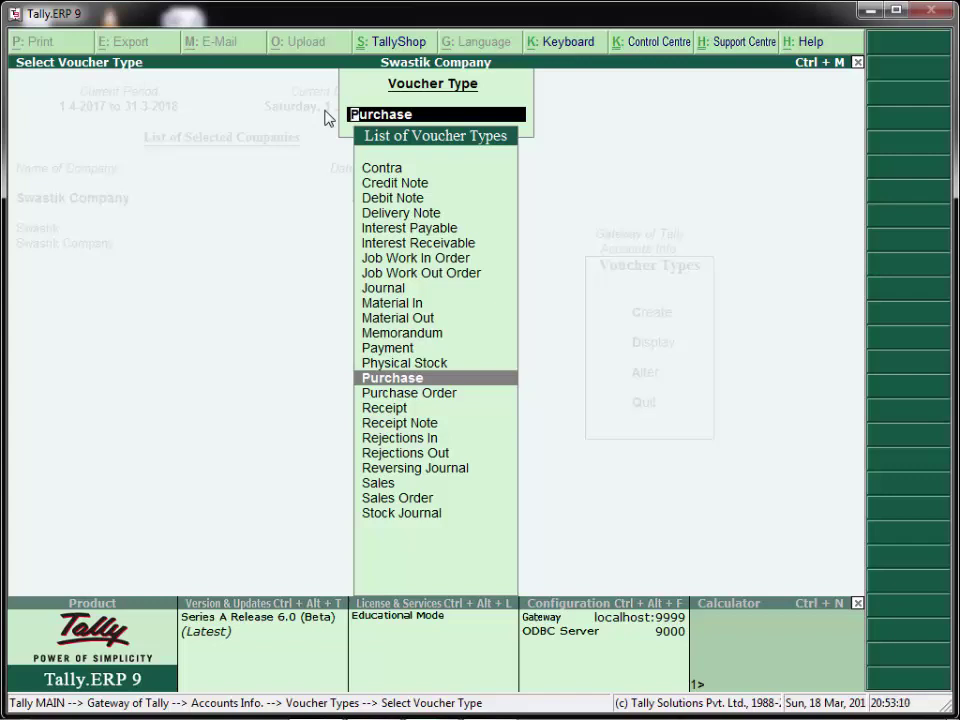
# Reopen the Purchase voucher type to check its effective dates setting, and leave the alteration without changing anything
pyautogui.press('Return')
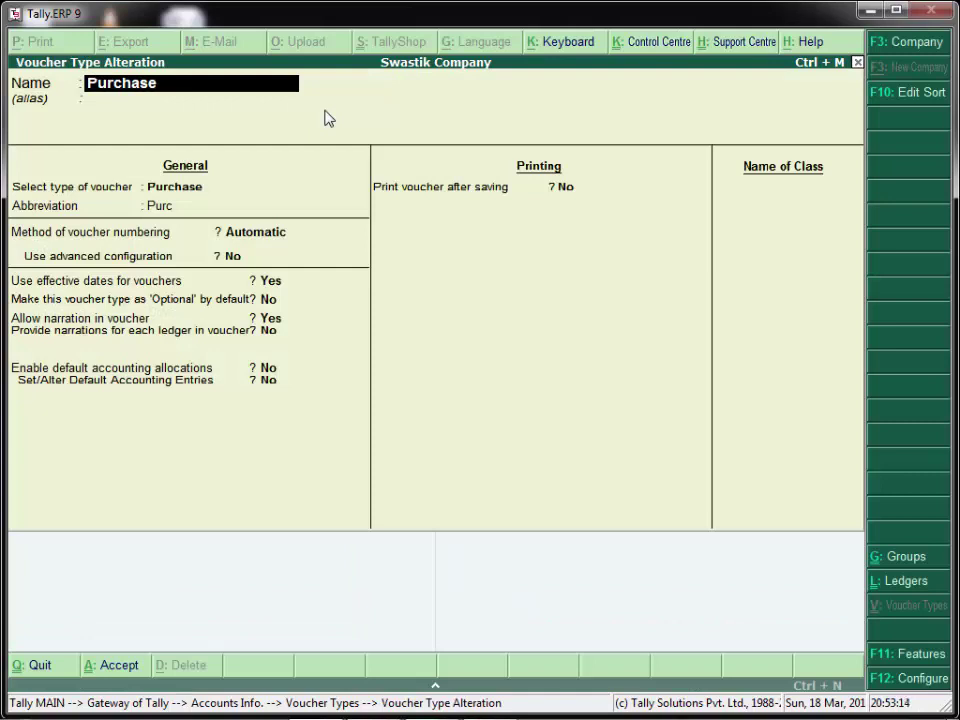
pyautogui.press('Return')
pyautogui.press('Return')
pyautogui.press('Return')
pyautogui.press('Return')
pyautogui.press('Return')
pyautogui.press('Return')
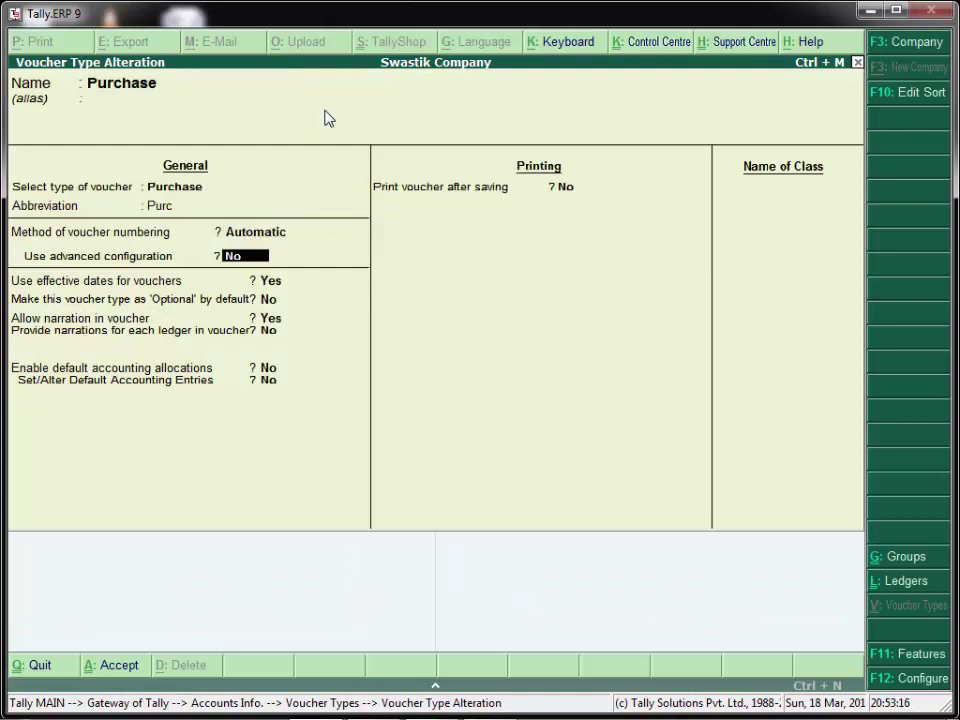
pyautogui.press('BackSpace')
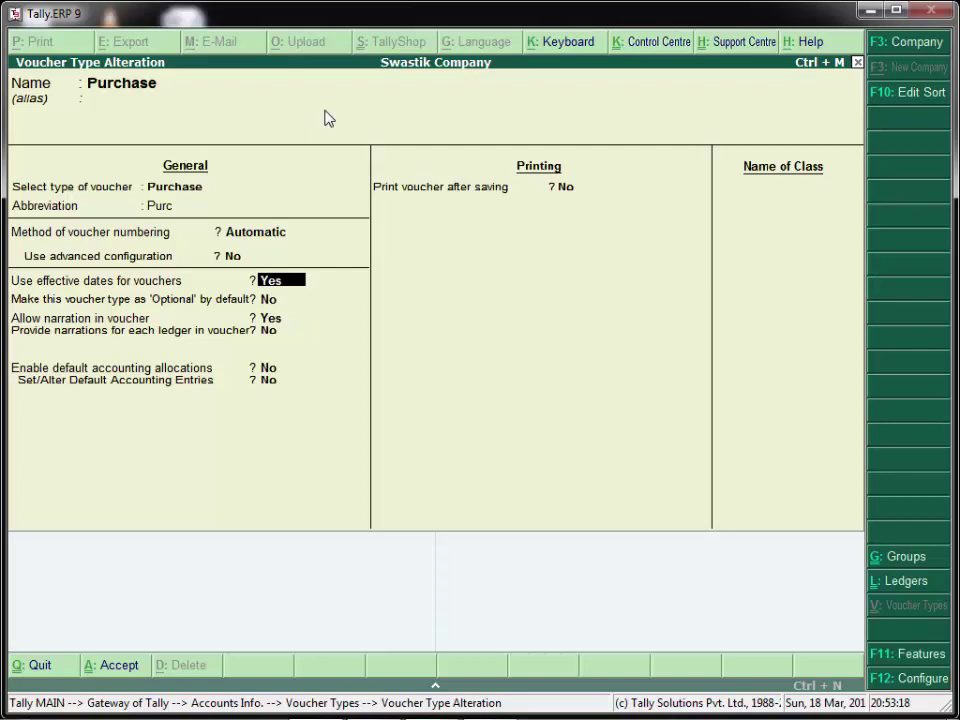
pyautogui.press('Escape')
pyautogui.press('Return')
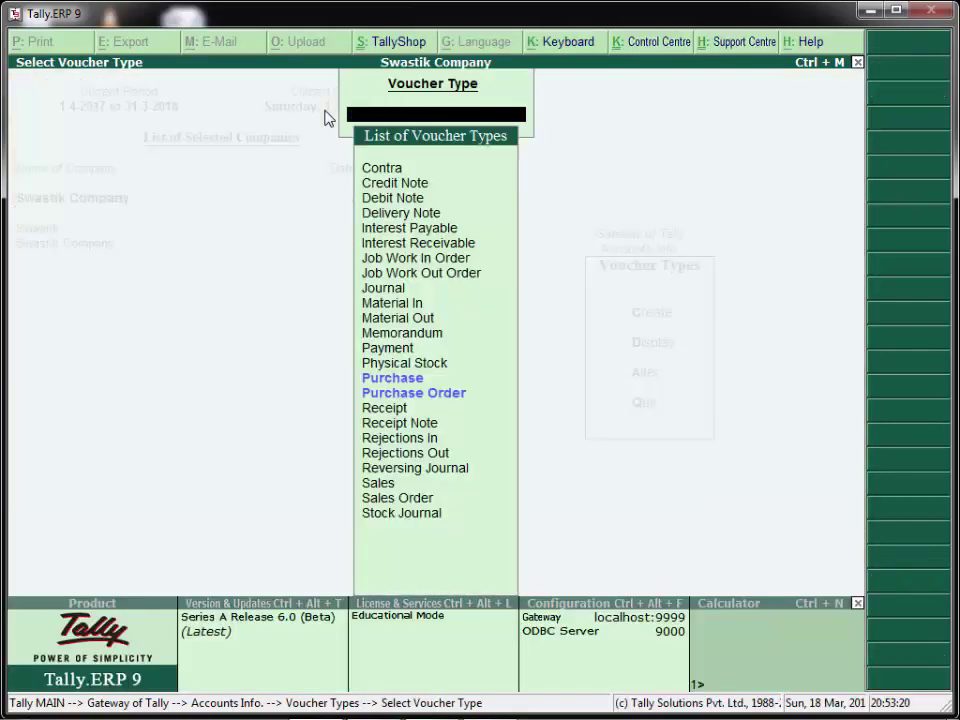
pyautogui.press('Escape')
pyautogui.press('Escape')
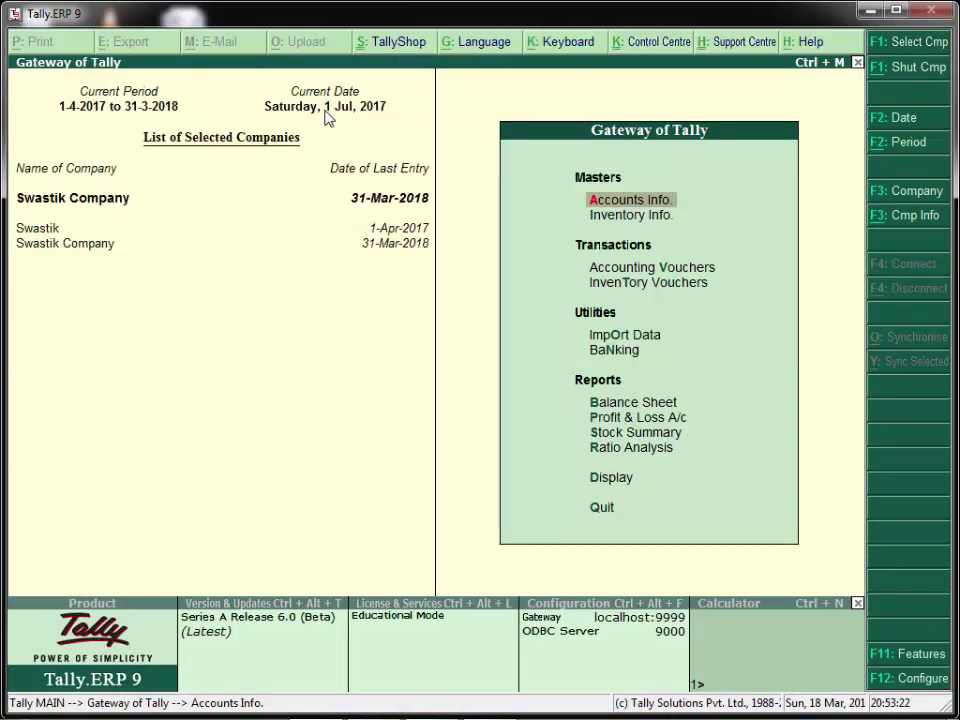
# Start a new purchase voucher dated 1-7-2017 with an effective date of 1-8-2017
pyautogui.press('Down')
pyautogui.press('Down')
pyautogui.press('Return')
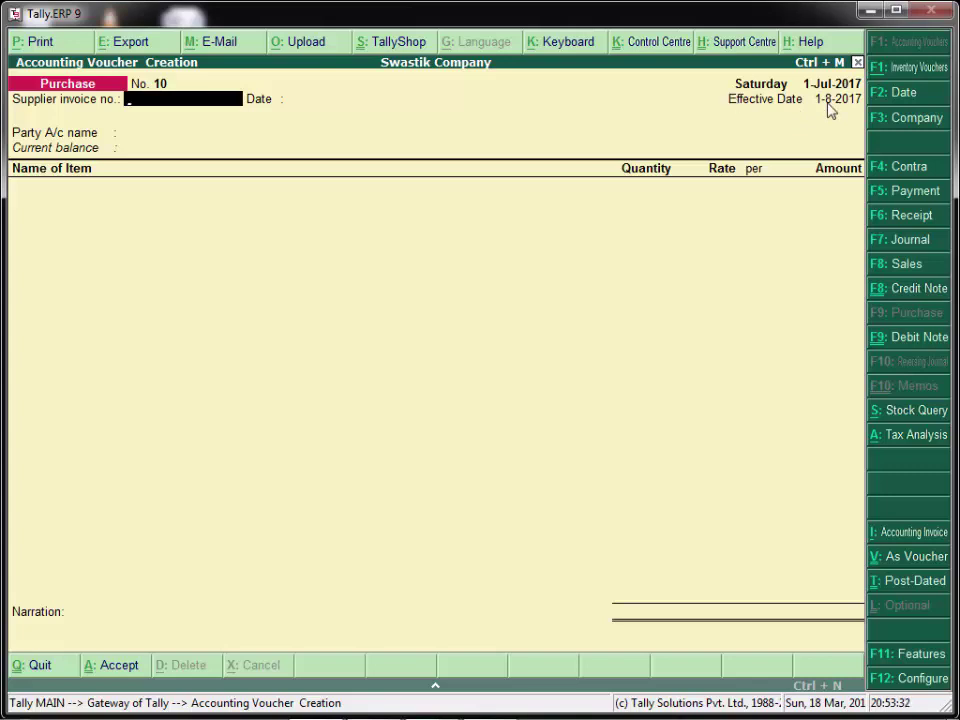
pyautogui.press('F2')
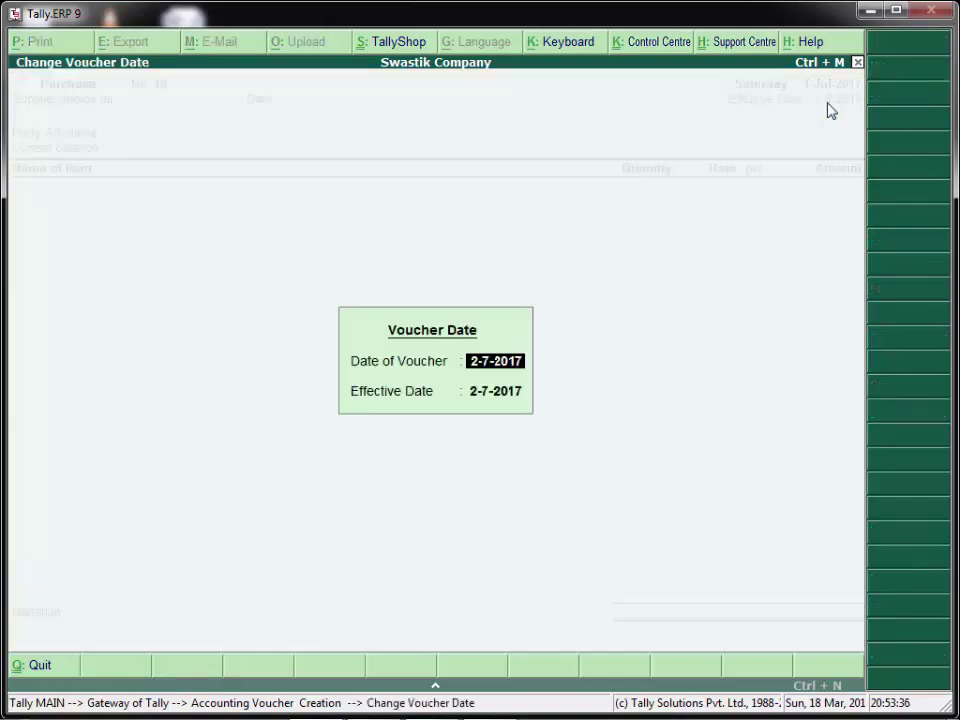
pyautogui.write('1-7')
pyautogui.press('Return')
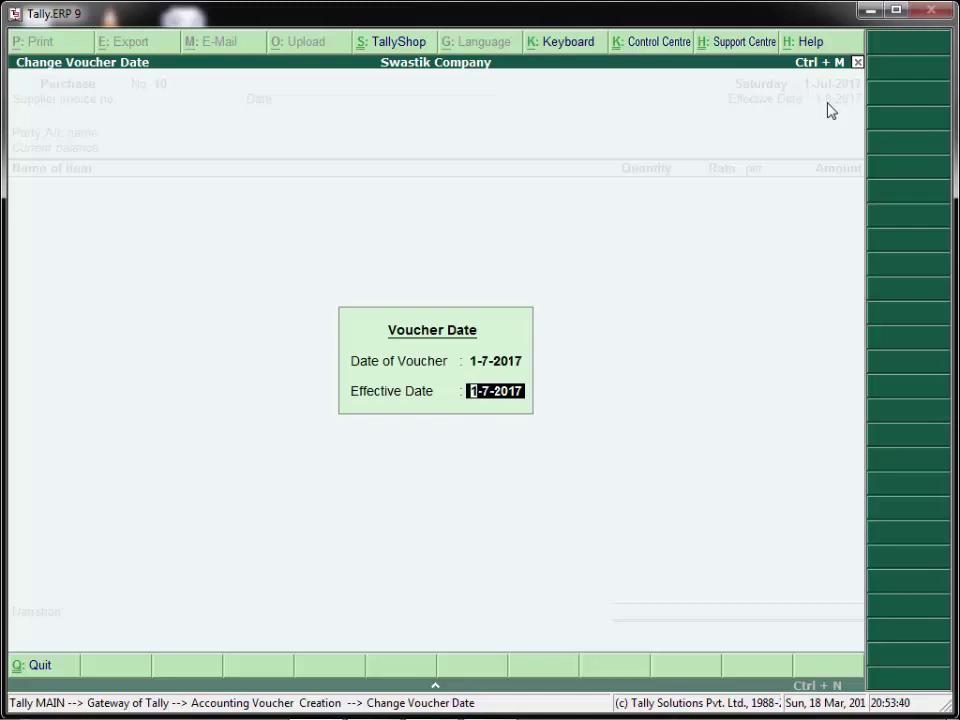
pyautogui.write('1-au')
pyautogui.press('Return')
# Enter supplier invoice number 10500 and accept 1-Jul-2017 as the invoice date
pyautogui.press('Return')
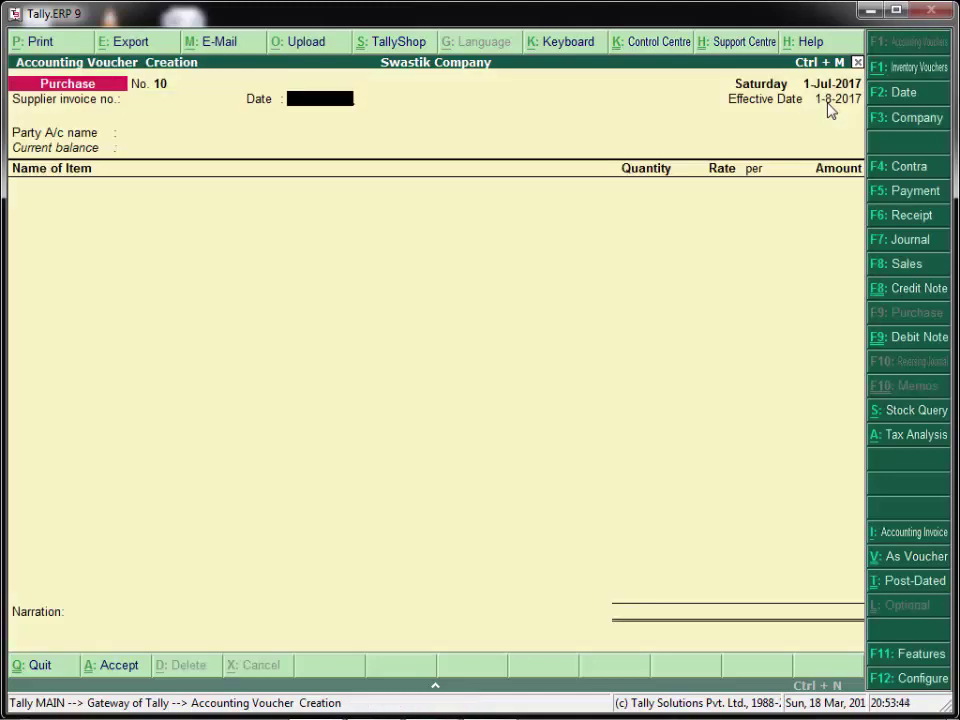
pyautogui.press('BackSpace')
pyautogui.write('1')
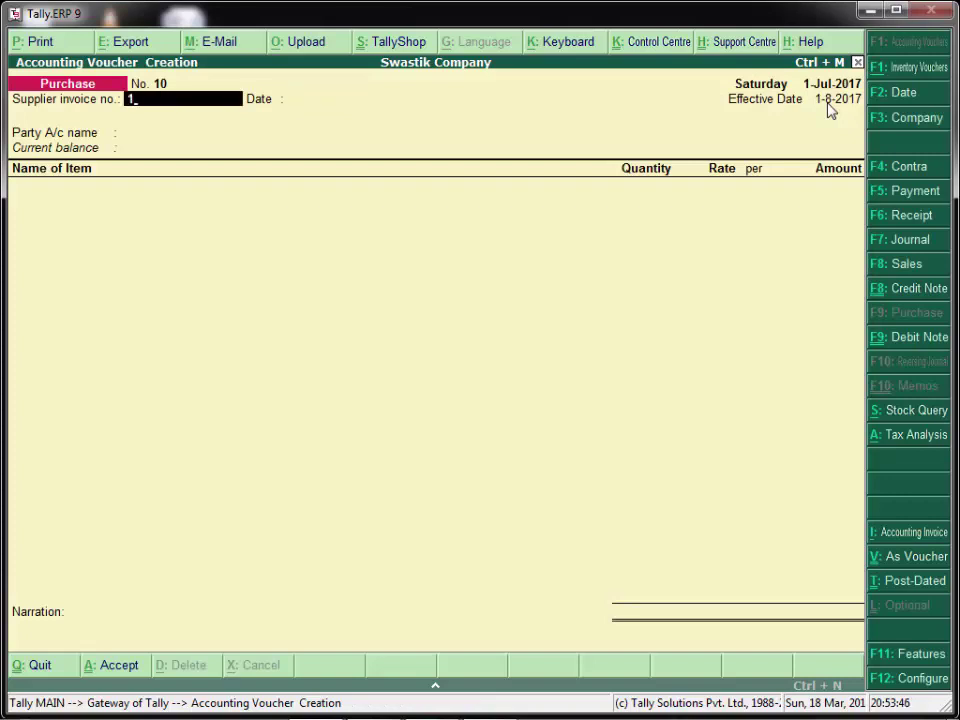
pyautogui.write('0500')
pyautogui.press('Return')
pyautogui.press('Return')
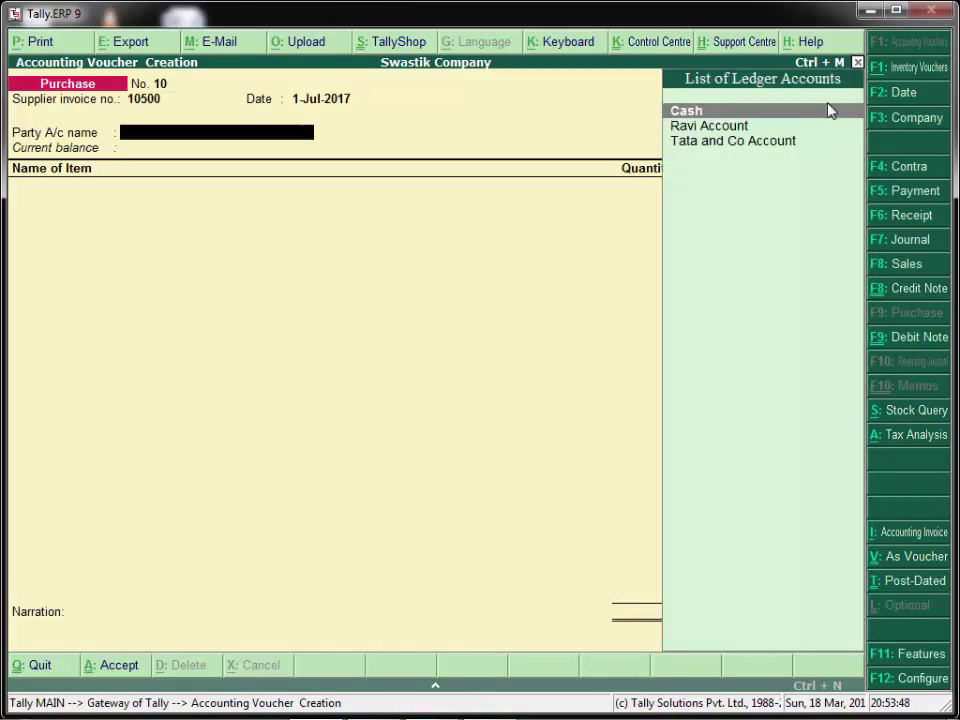
# Choose Tata and Co Account as the party and accept the default supplier details and purchase ledger
pyautogui.press('Down')
pyautogui.press('Down')
pyautogui.press('Return')
pyautogui.press('Return')
pyautogui.press('Return')
pyautogui.press('Return')
pyautogui.press('Return')
pyautogui.press('Return')
pyautogui.press('Return')
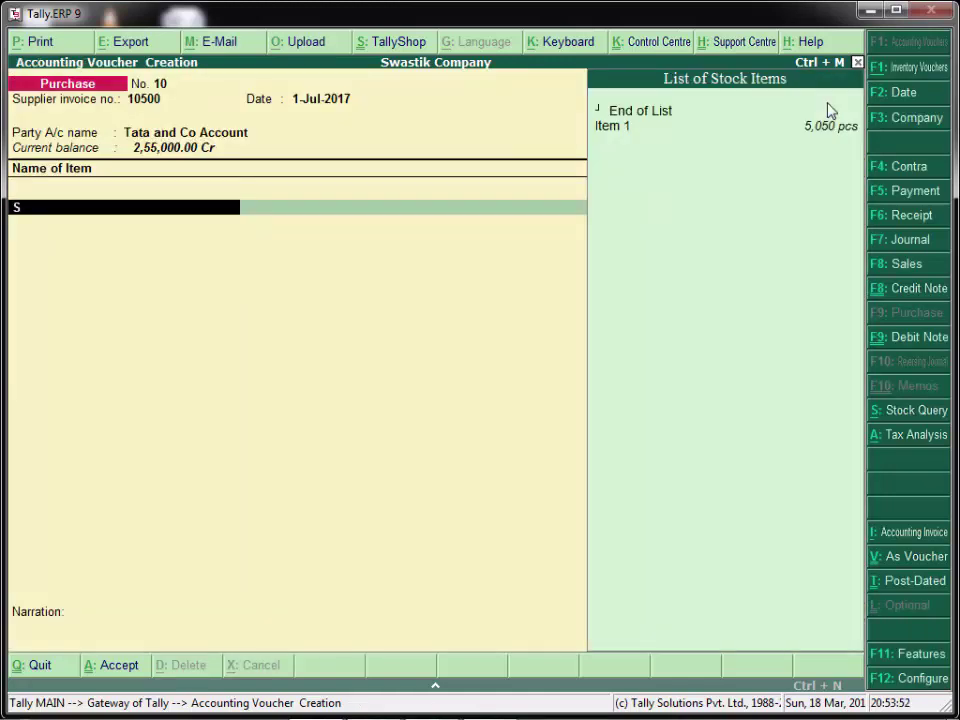
# Add Item 1 with a quantity of 1,500 pcs at a rate of 150.00, and finish the item list
pyautogui.press('Down')
pyautogui.press('Return')
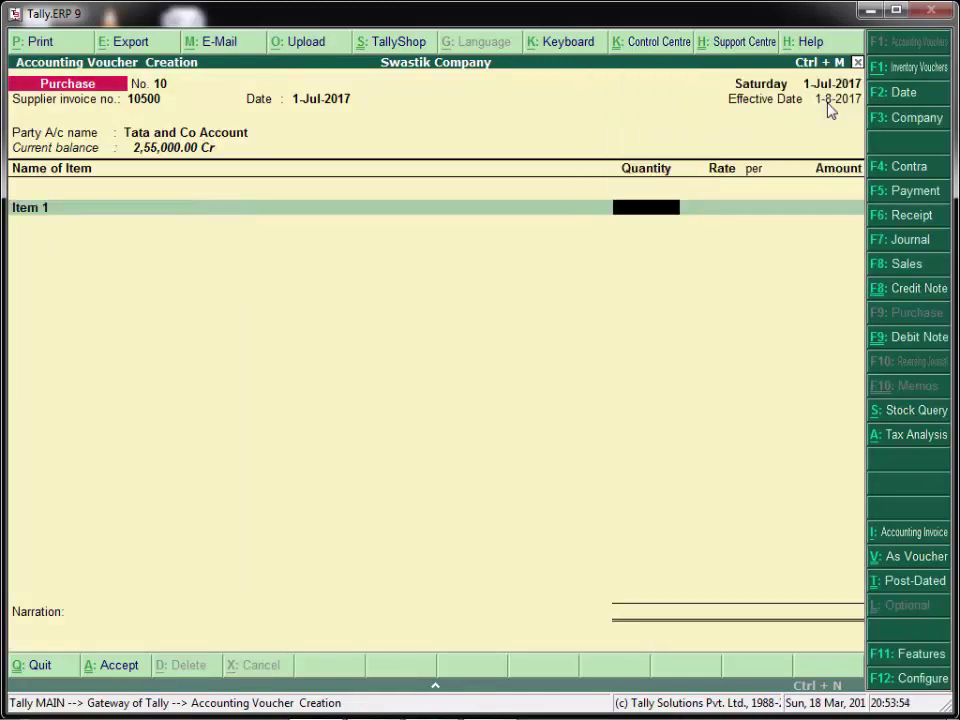
pyautogui.write('1,500')
pyautogui.press('Return')
pyautogui.press('Return')
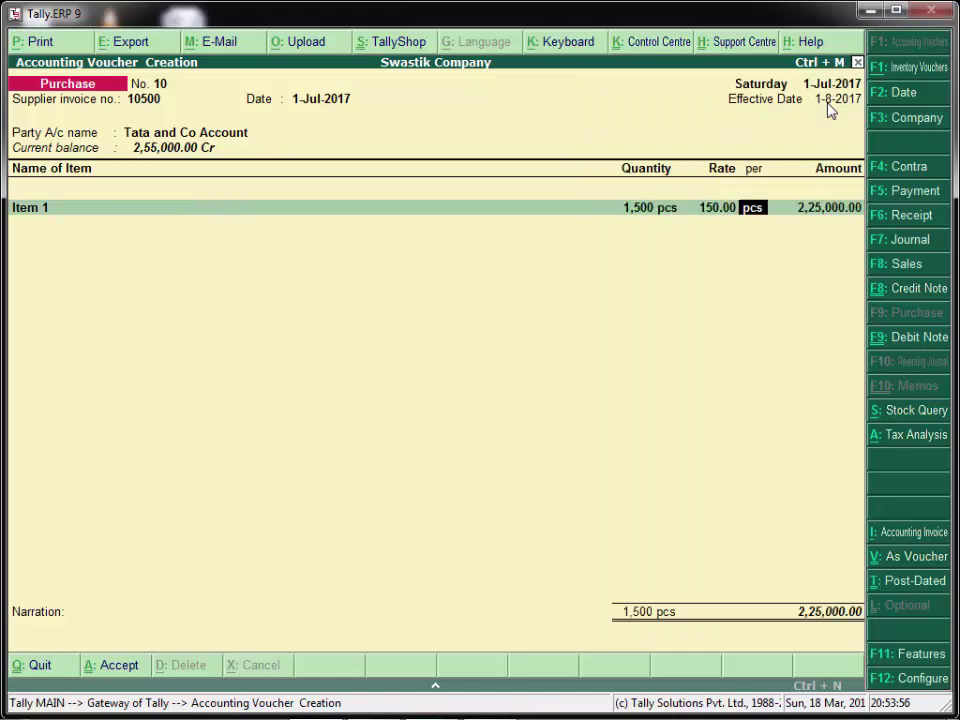
pyautogui.press('Return')
pyautogui.press('Return')
pyautogui.press('Return')
pyautogui.press('Return')
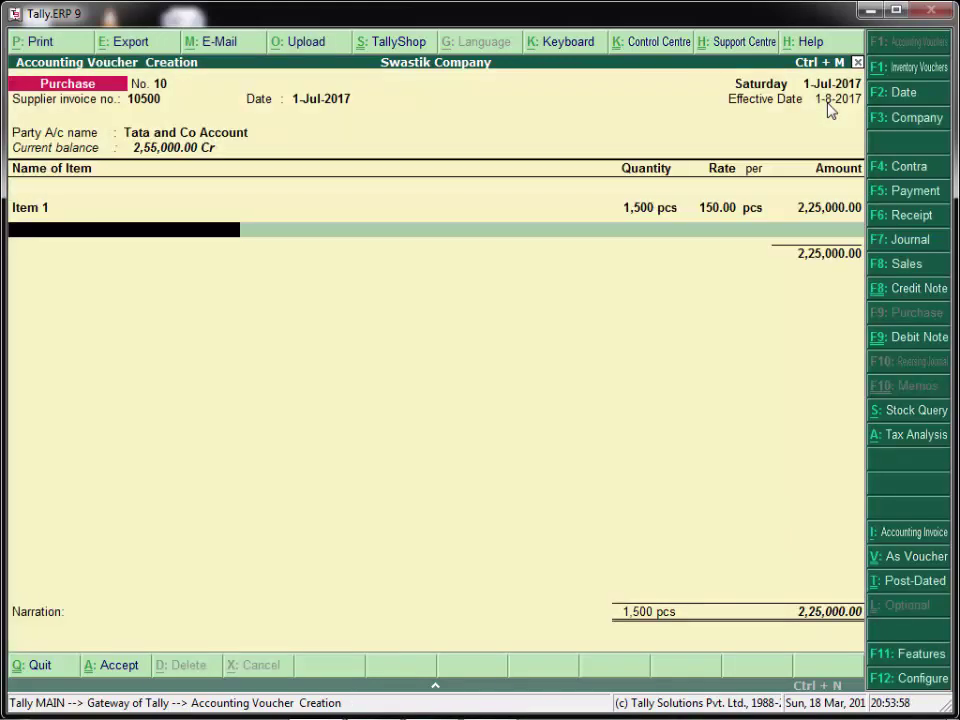
pyautogui.press('Return')
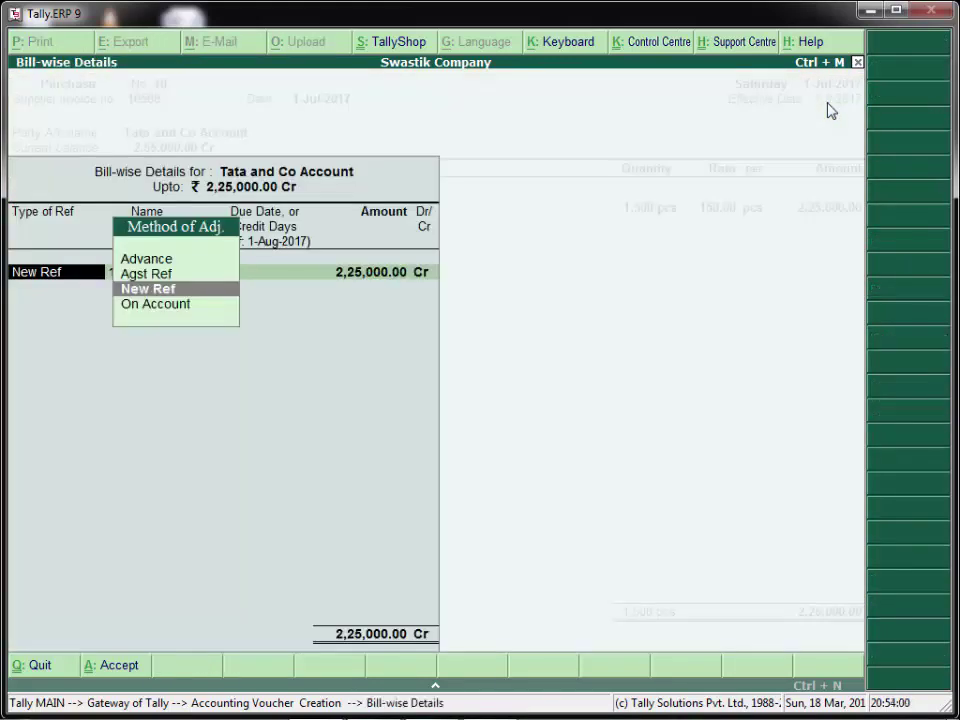
# Record the bill as New Ref 10500 with interest at 1.5% per 30-Day Month on All Balances
pyautogui.press('Return')
pyautogui.press('Return')
pyautogui.press('Return')
pyautogui.press('Return')
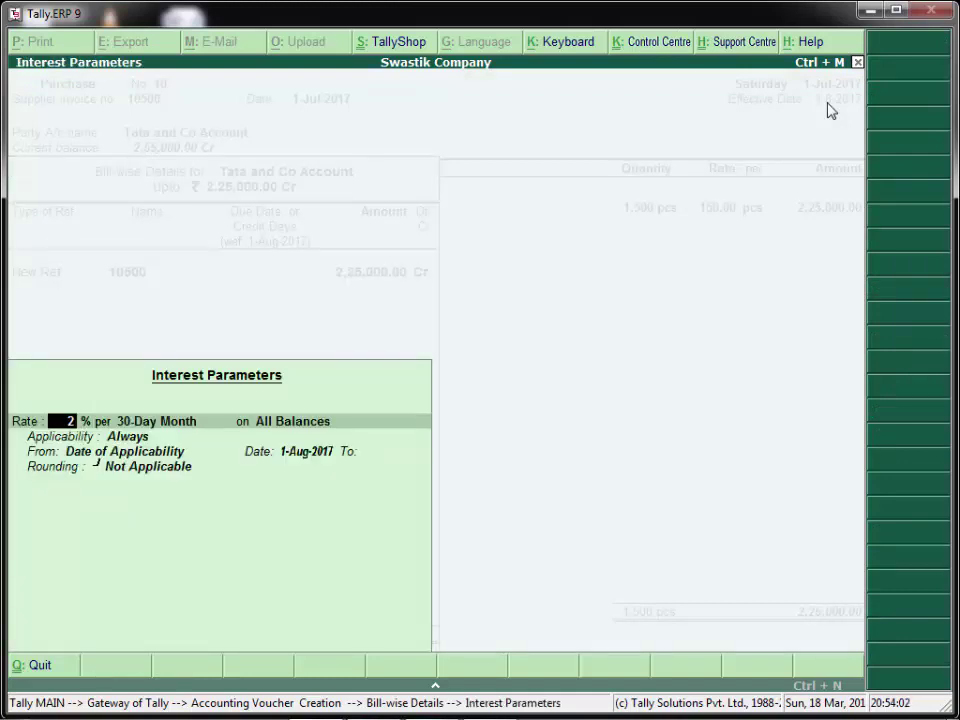
pyautogui.write('1.5')
pyautogui.press('Return')
pyautogui.press('Return')
pyautogui.press('Return')
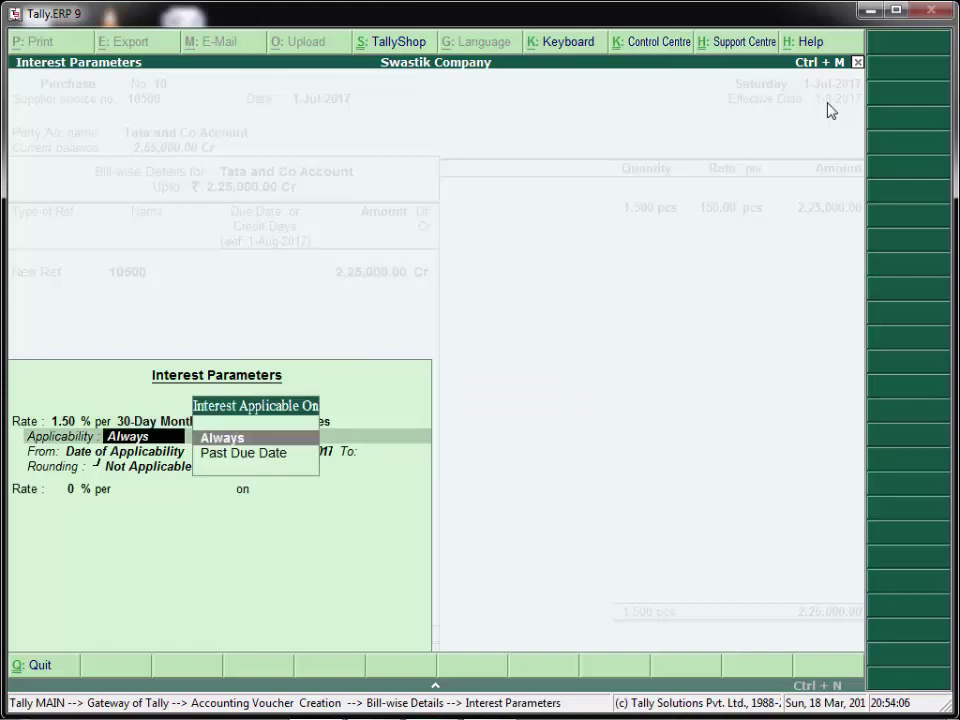
# Apply the bill's interest Always, from Eff. Date of Transaction, with no end date and no rounding
pyautogui.press('Return')
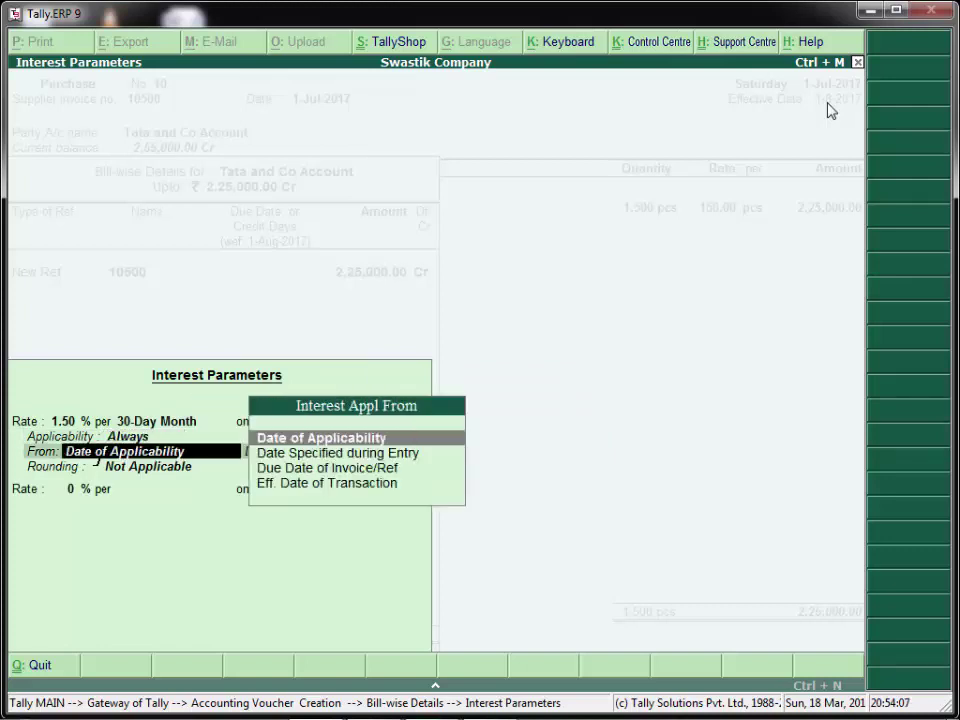
pyautogui.press('Down')
pyautogui.press('Down')
pyautogui.press('Down')
pyautogui.press('Return')
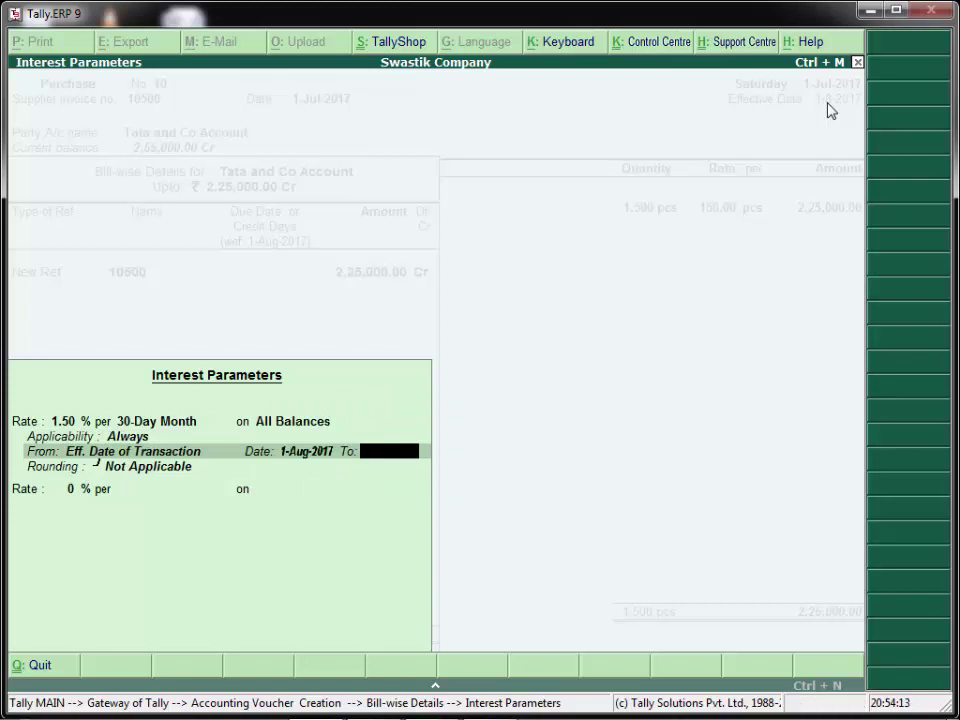
pyautogui.press('Return')
pyautogui.press('Return')
pyautogui.press('Return')
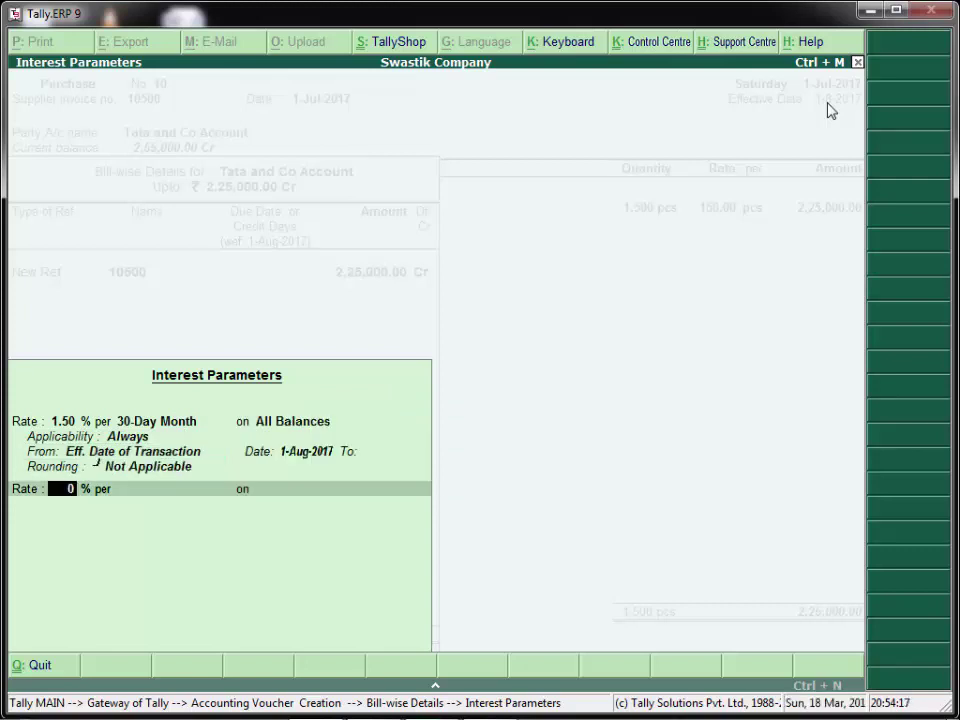
# Finish the interest parameters, save the purchase voucher for invoice 10500, and leave voucher creation
pyautogui.press('Return')
pyautogui.press('Return')
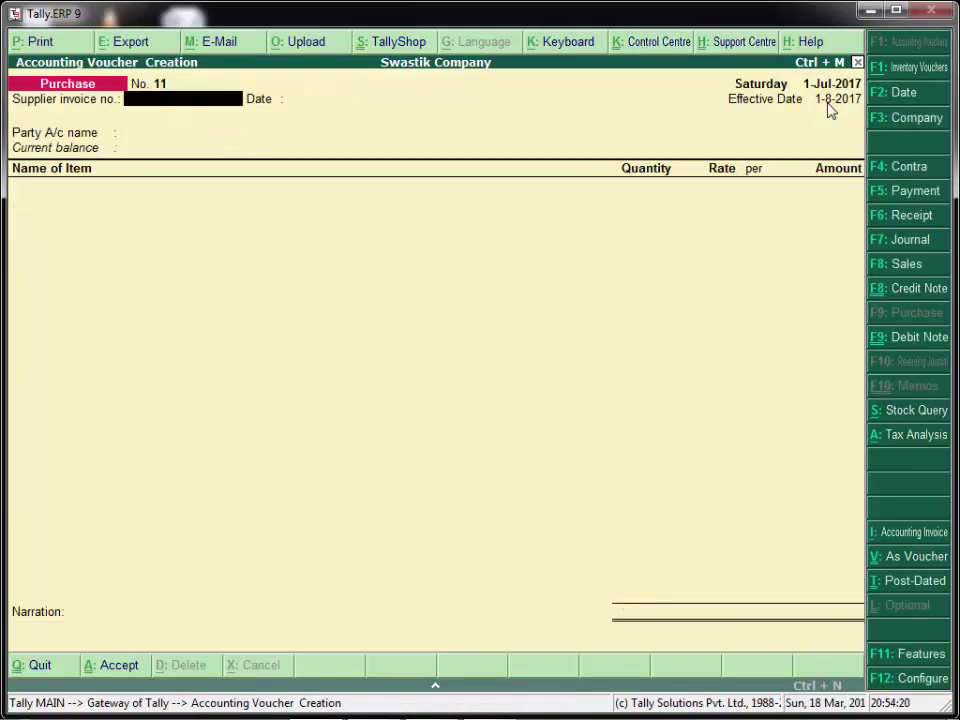
pyautogui.press('Escape')
pyautogui.press('Return')
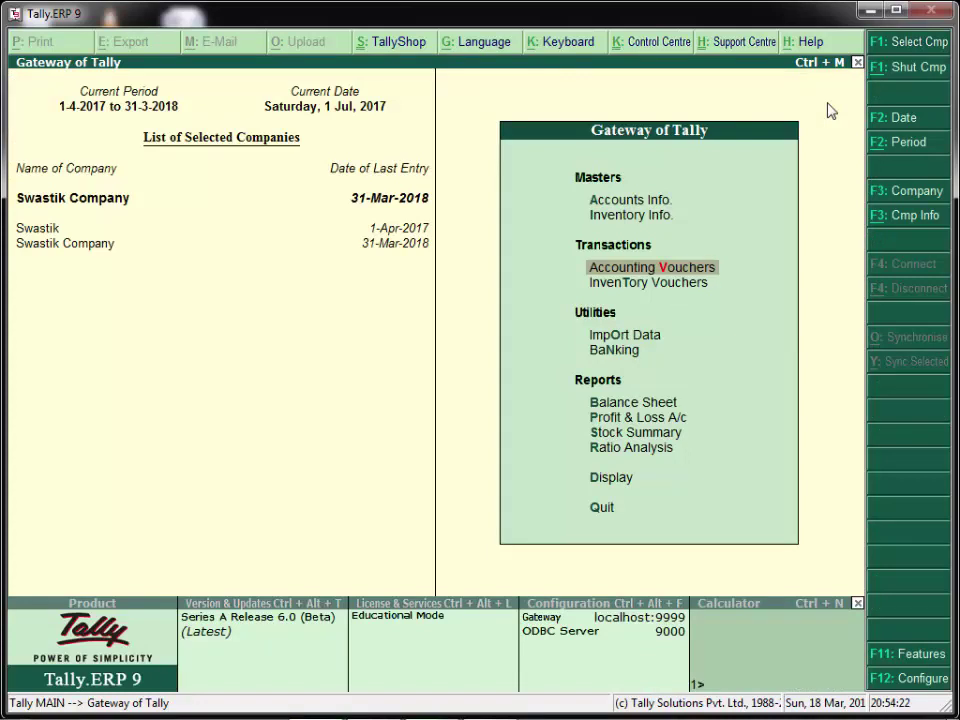
# Go to the Statements of Accounts section of the display reports
pyautogui.press('Down')
pyautogui.press('Down')
pyautogui.press('Down')
pyautogui.press('Down')
pyautogui.press('Down')
pyautogui.press('Down')
pyautogui.press('Down')
pyautogui.press('Down')
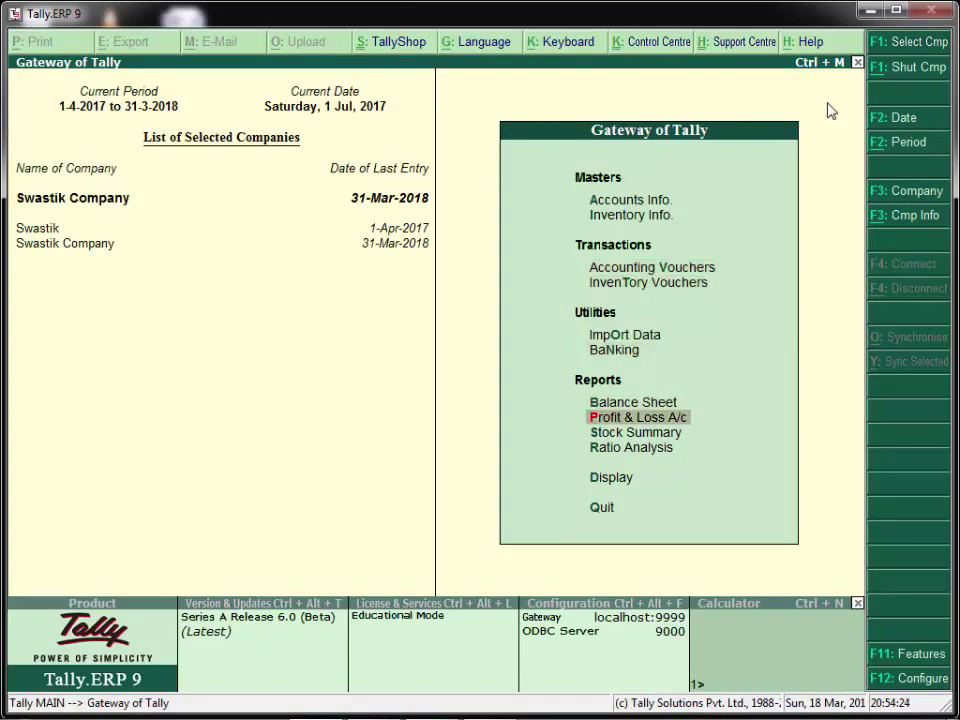
pyautogui.press('Return')
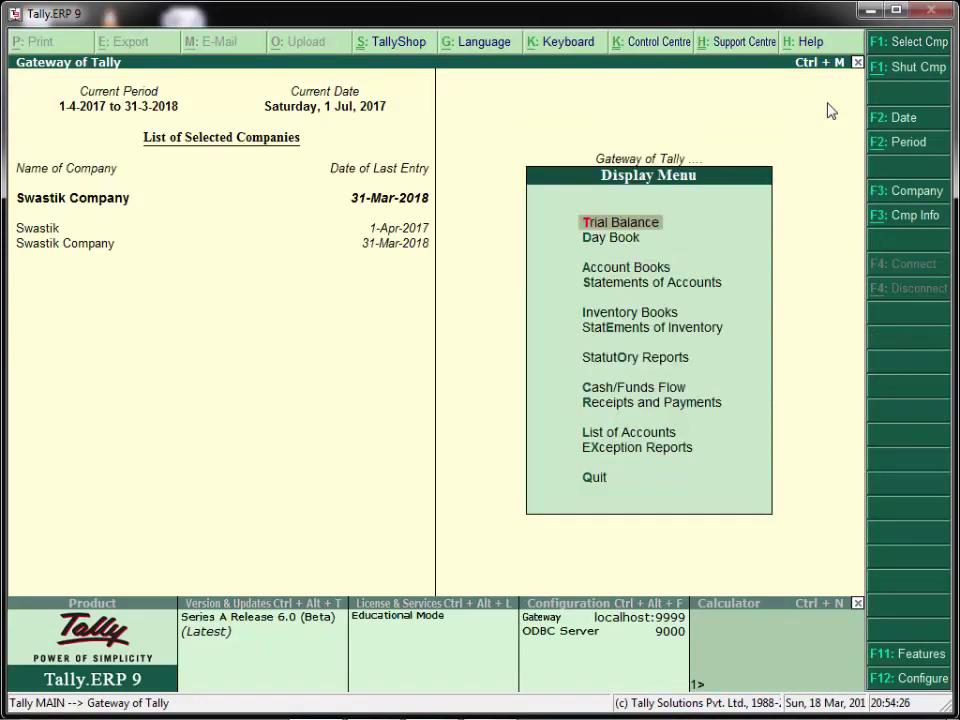
pyautogui.press('Down')
pyautogui.press('Down')
pyautogui.press('Down')
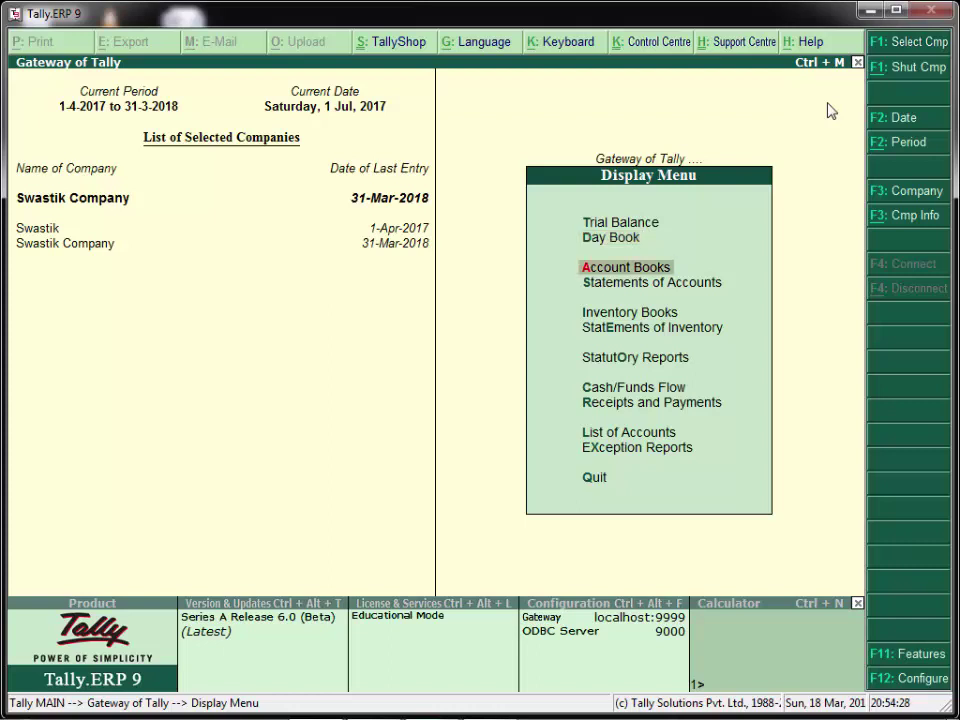
pyautogui.press('Return')
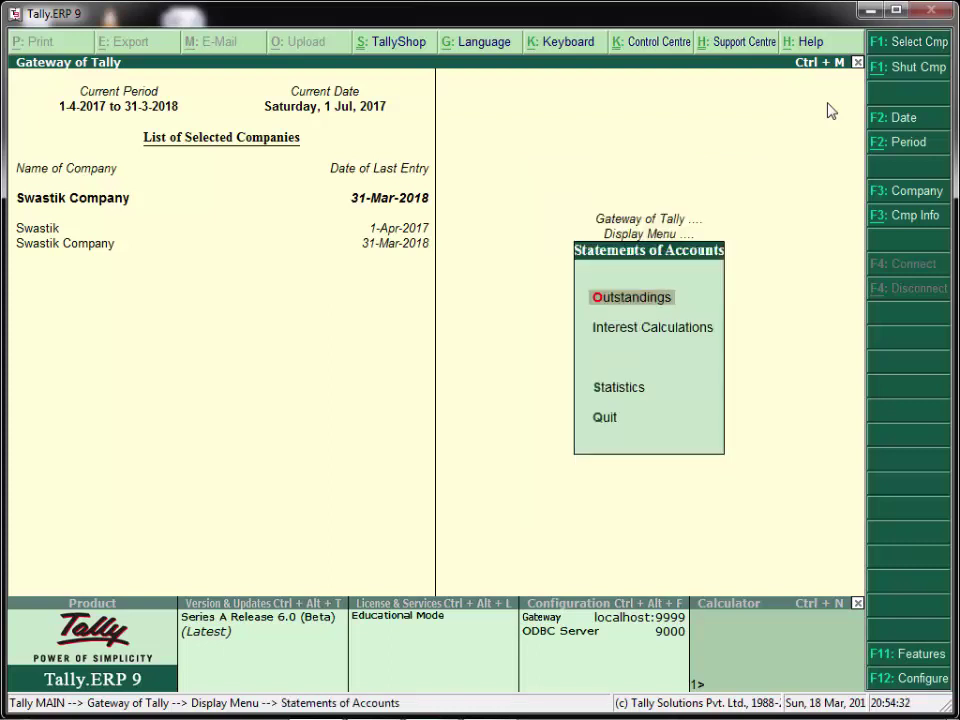
pyautogui.press('Escape')
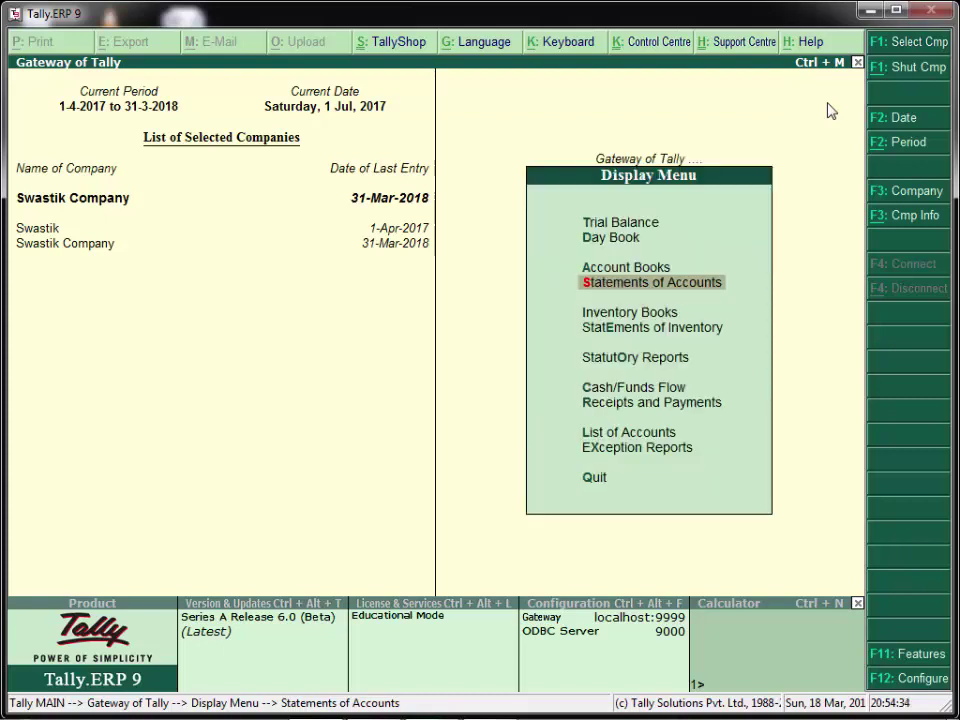
pyautogui.press('Return')
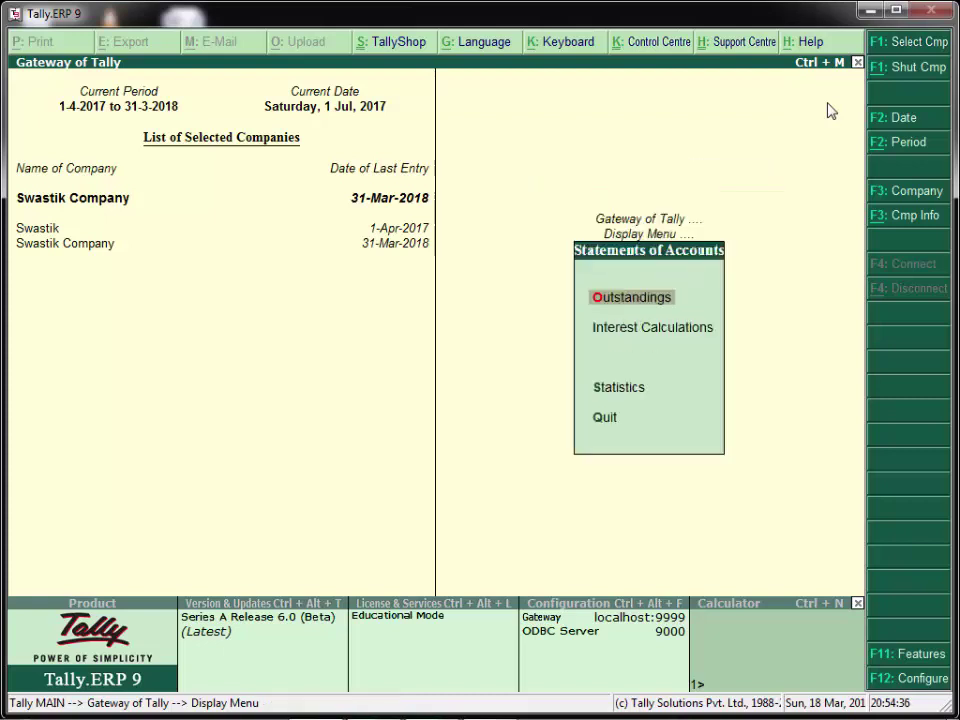
# Open the Interest Payable report from the interest calculations
pyautogui.press('Down')
pyautogui.press('Return')
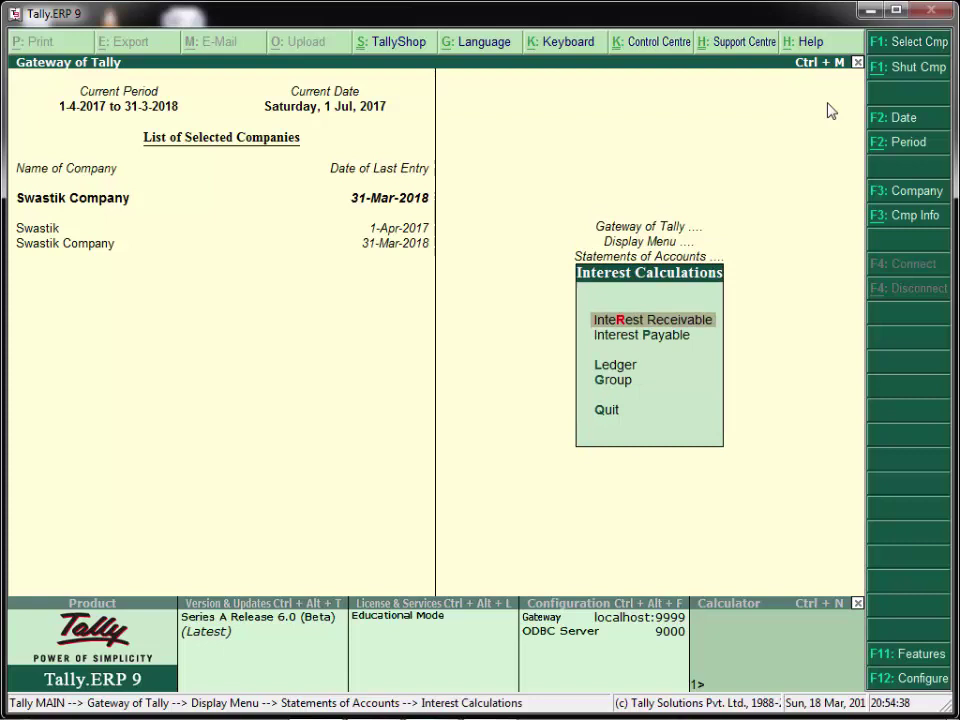
pyautogui.press('Down')
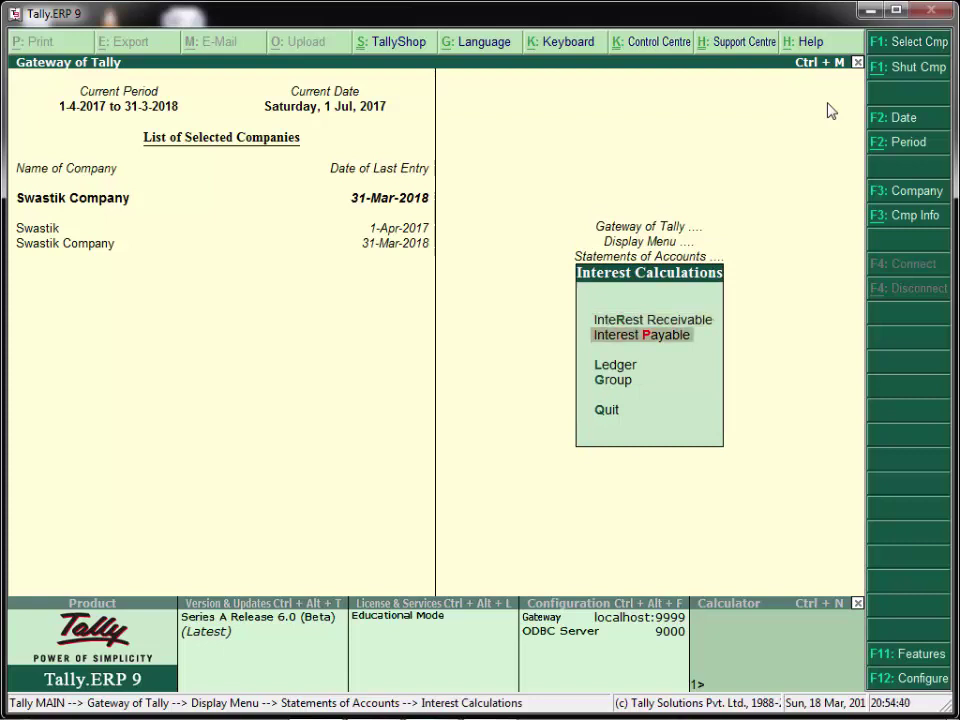
pyautogui.press('Return')
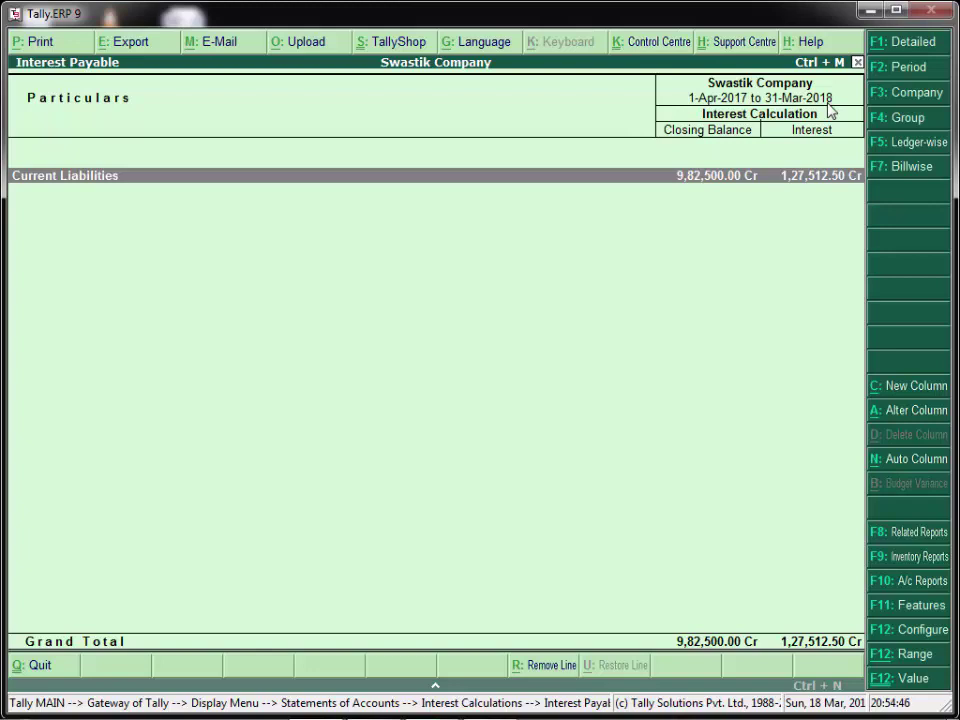
# Drill down through Current Liabilities and Sundry Creditors to Tata and Co Account's ledger interest, and show it in detailed form
pyautogui.press('Return')
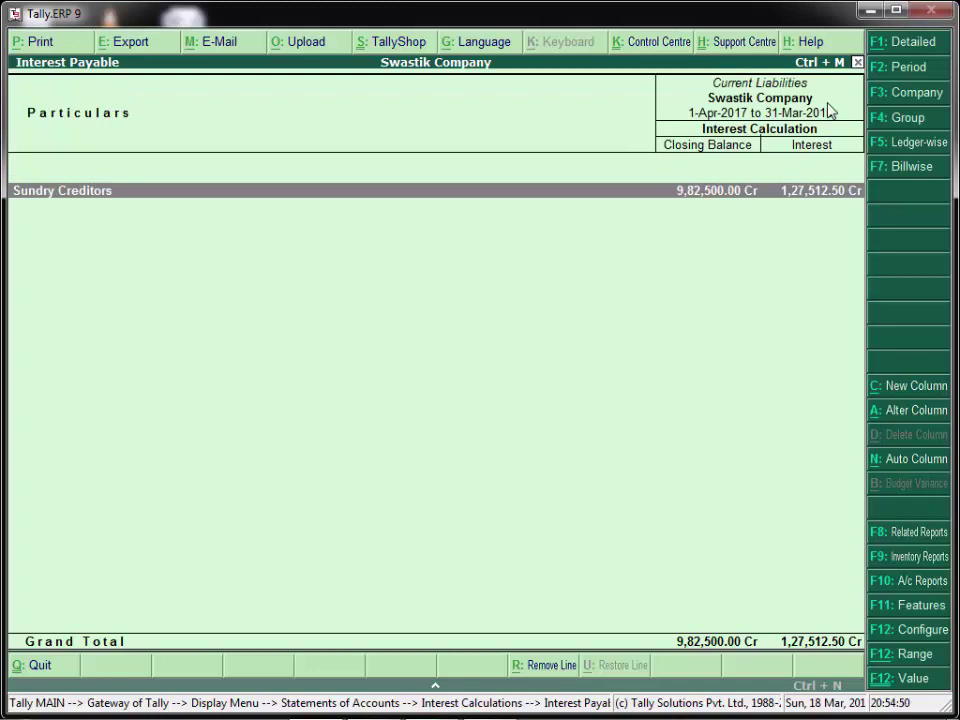
pyautogui.press('Return')
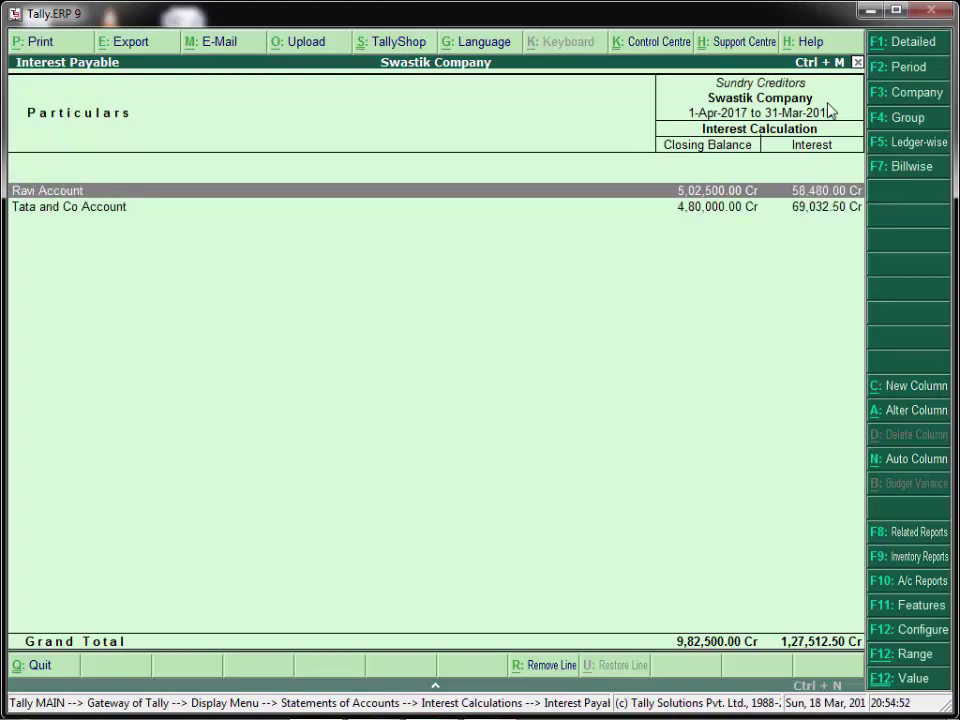
pyautogui.press('Down')
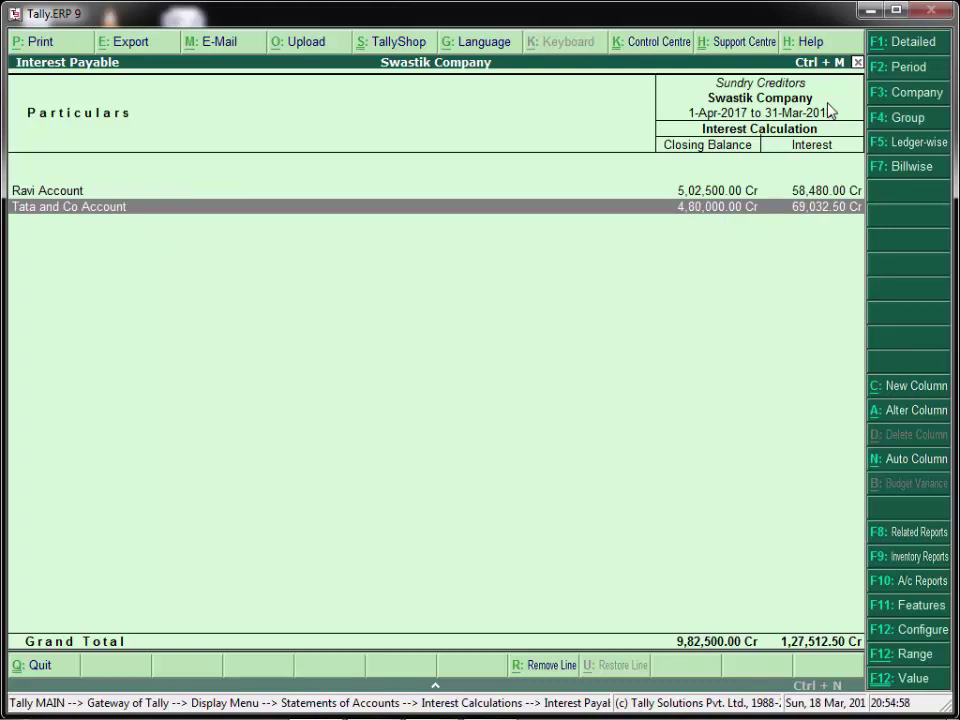
pyautogui.press('Return')
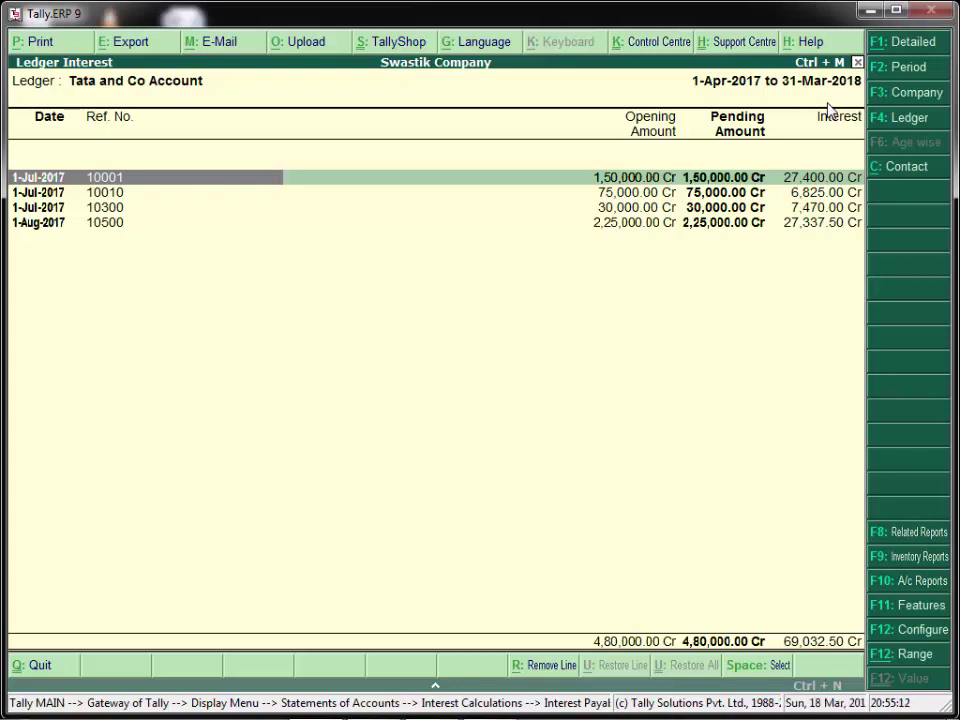
pyautogui.hotkey('alt', 'F1')
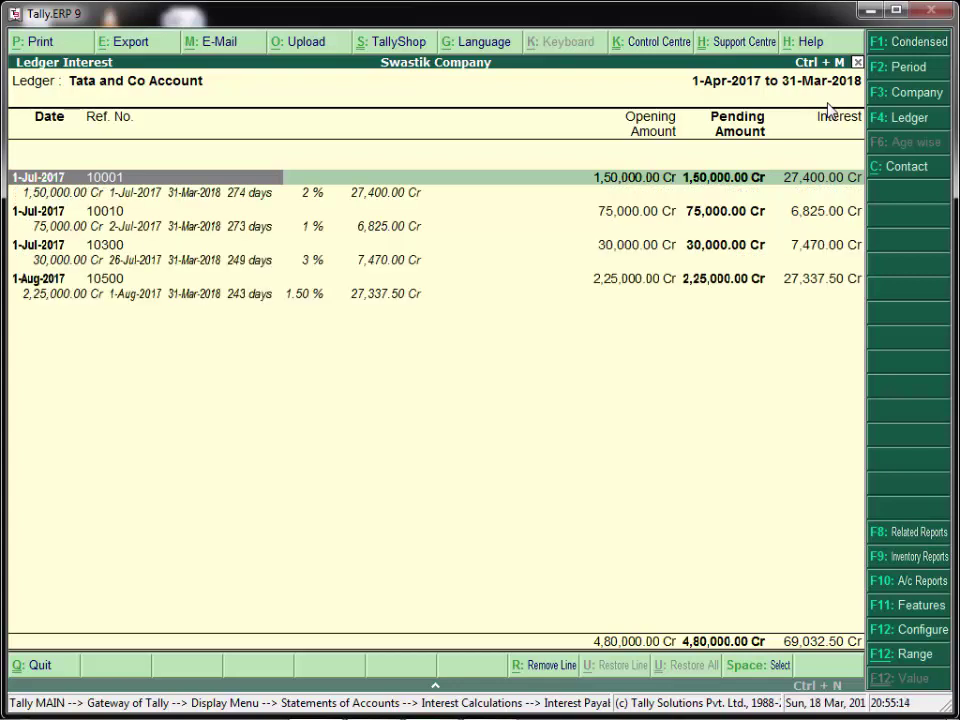
# Examine the interest start date, end date, number of days and rate of each Tata and Co Account bill
pyautogui.press('Down')
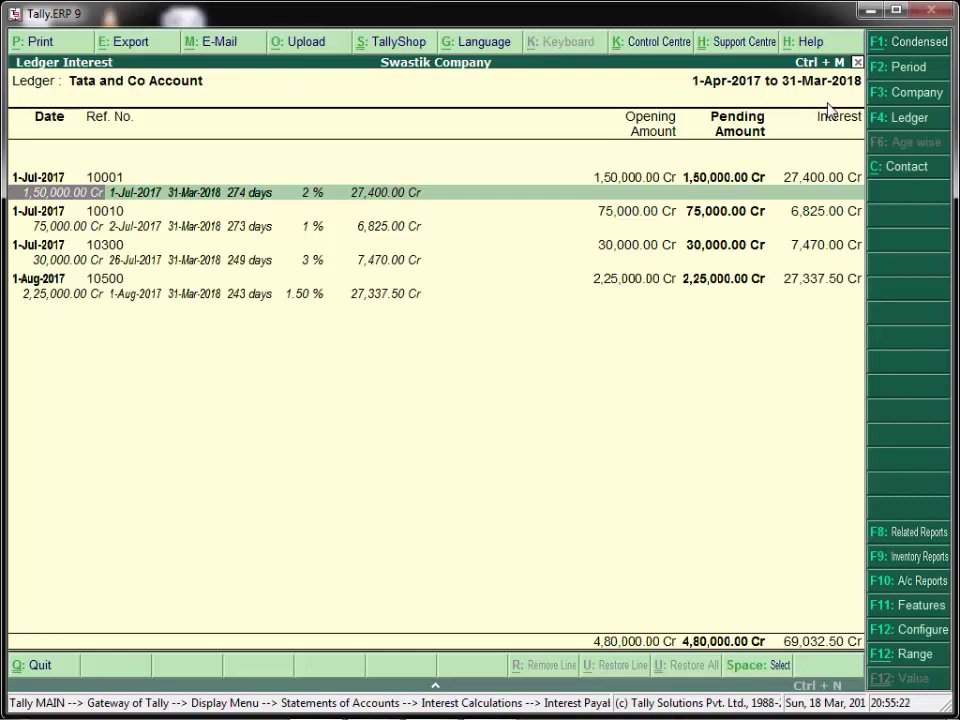
pyautogui.press('Right')
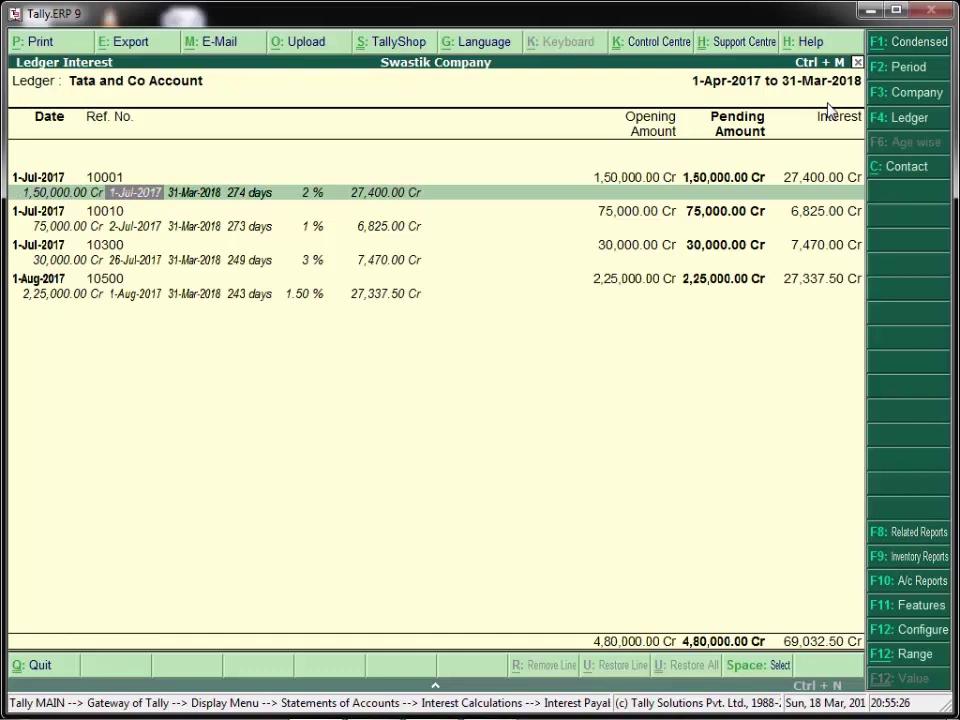
pyautogui.press('Right')
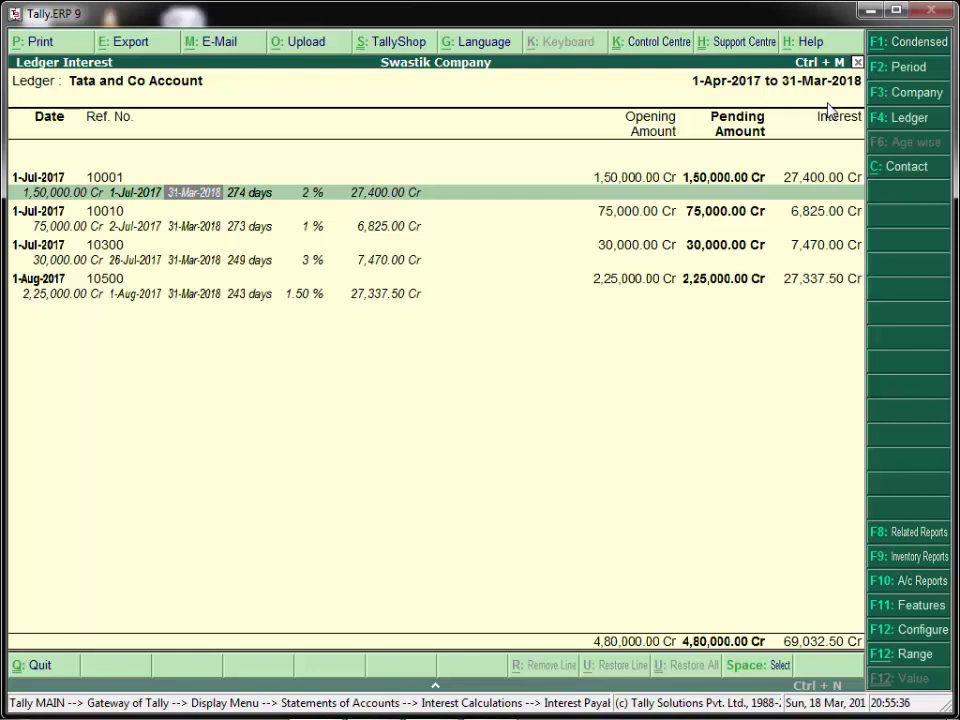
pyautogui.press('Return')
pyautogui.press('Return')
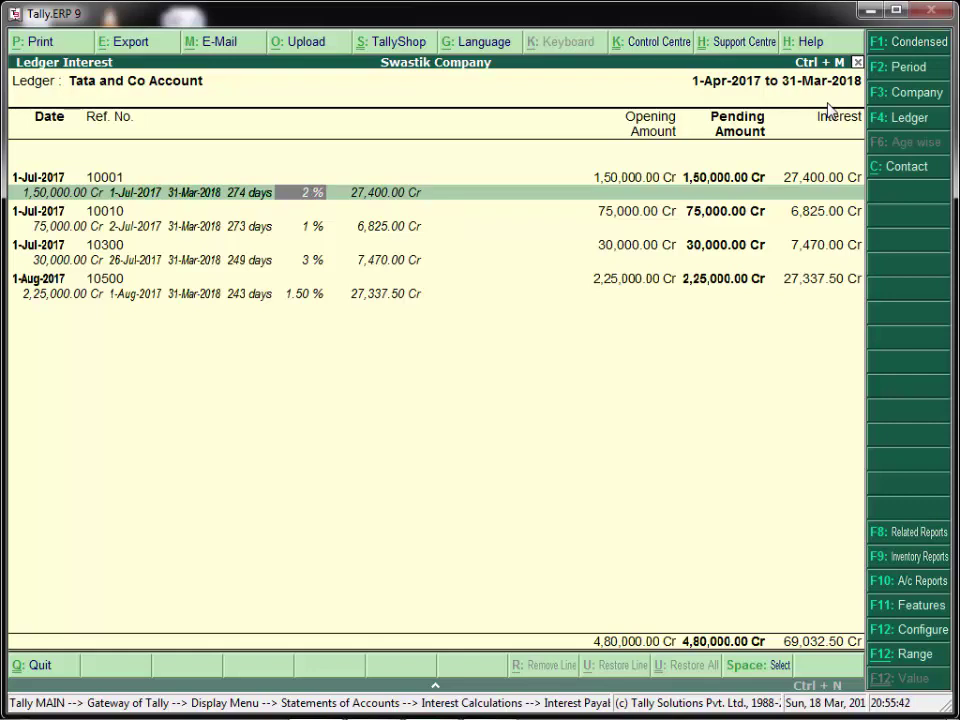
pyautogui.press('Down')
pyautogui.press('BackSpace')
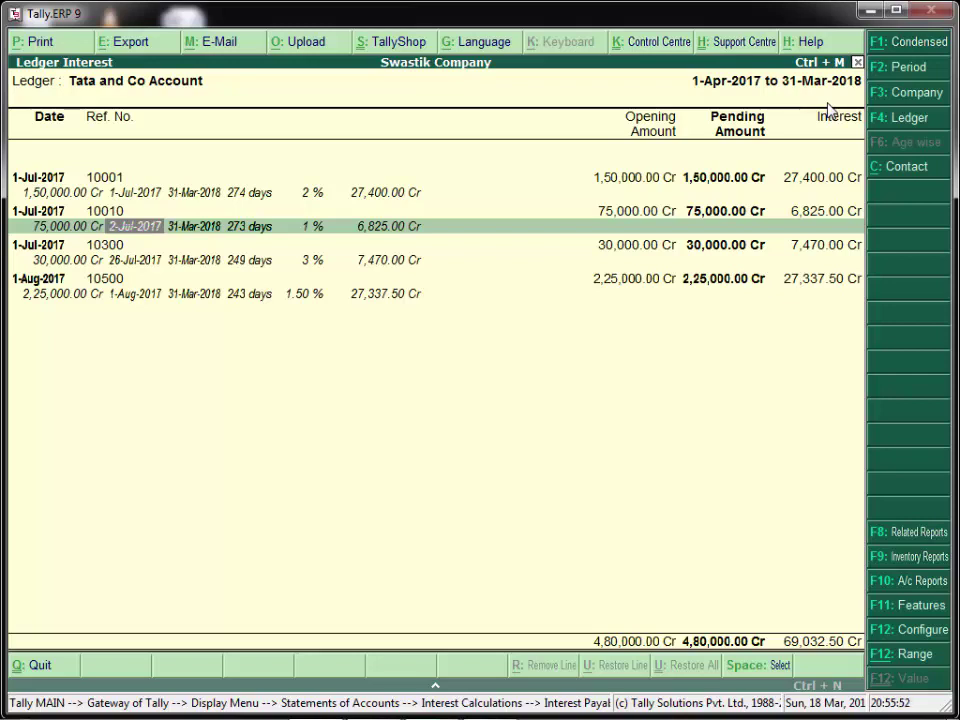
pyautogui.press('Return')
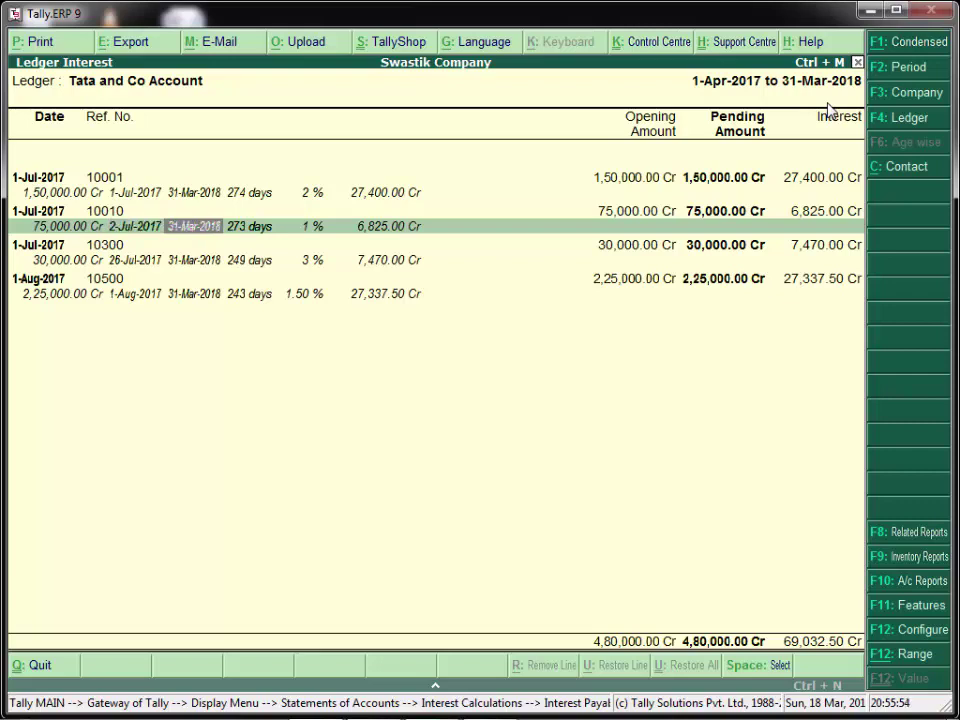
pyautogui.press('Return')
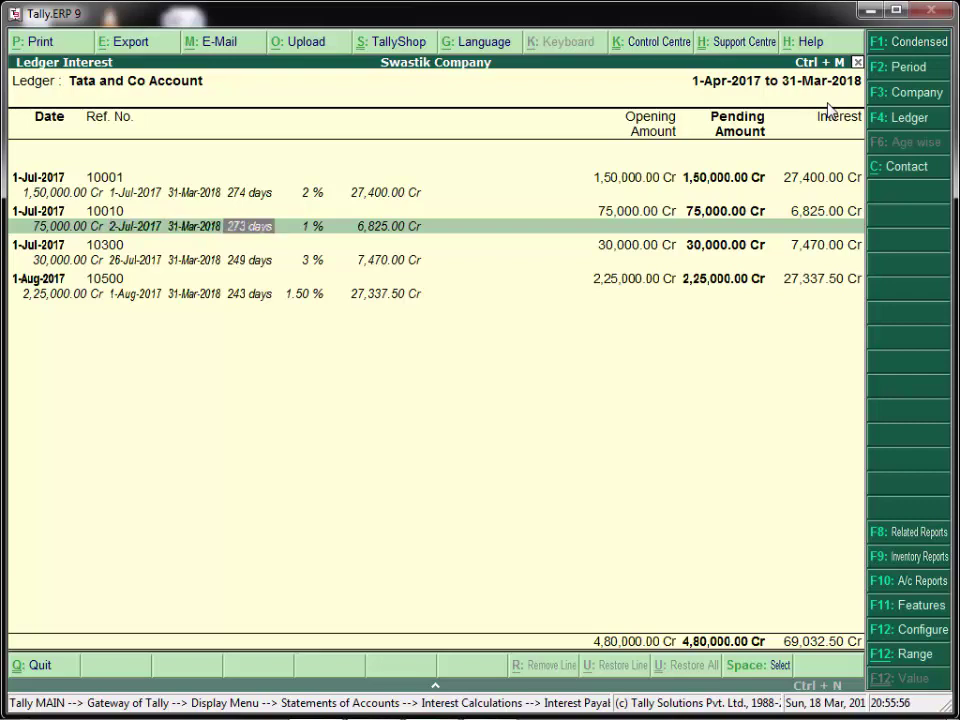
pyautogui.press('Return')
pyautogui.press('BackSpace')
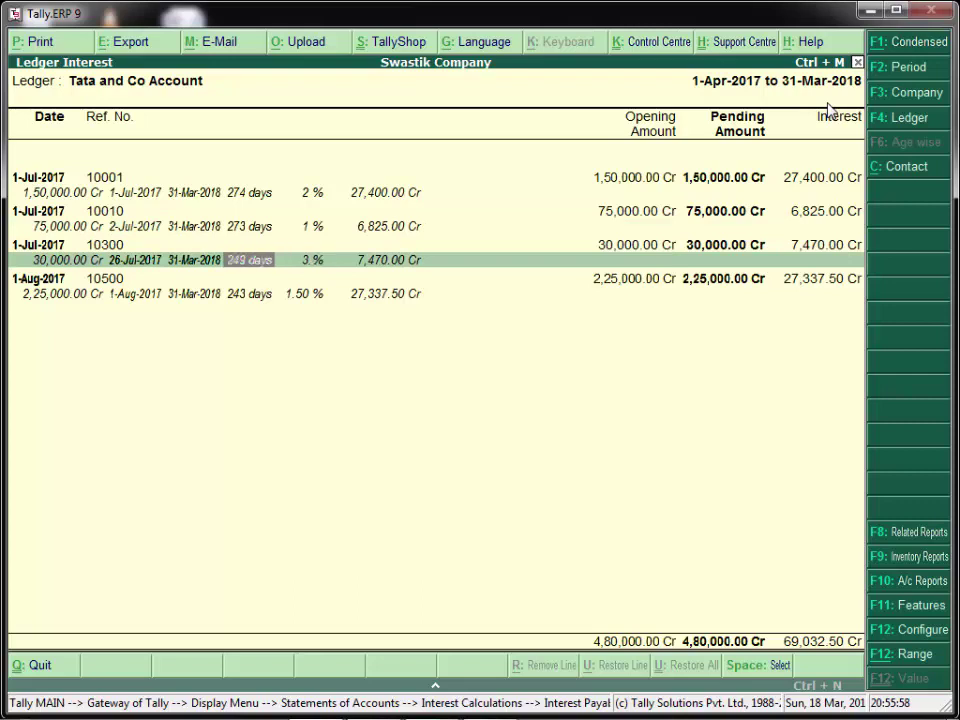
pyautogui.press('BackSpace')
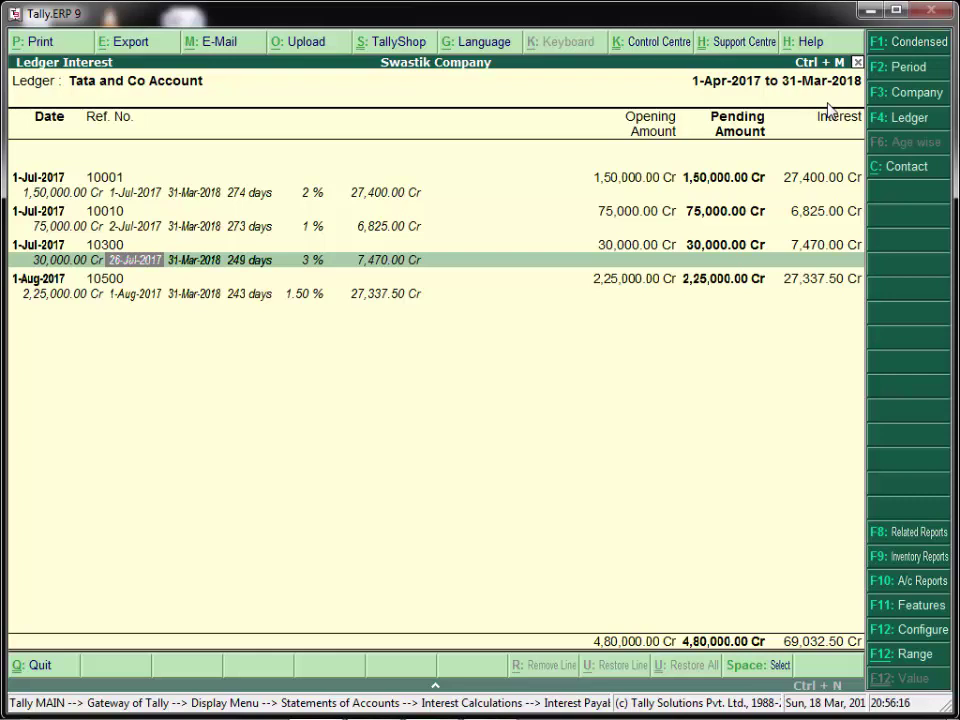
pyautogui.press('Down')
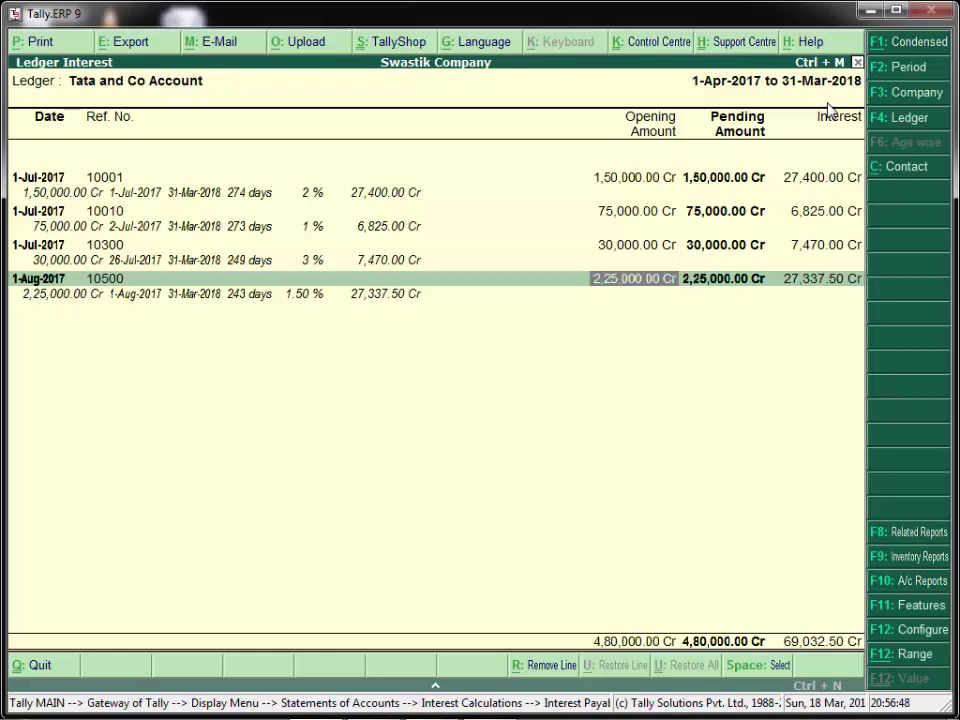
# Leave the interest reports and open accounting voucher creation
pyautogui.press('Escape')
pyautogui.press('Escape')
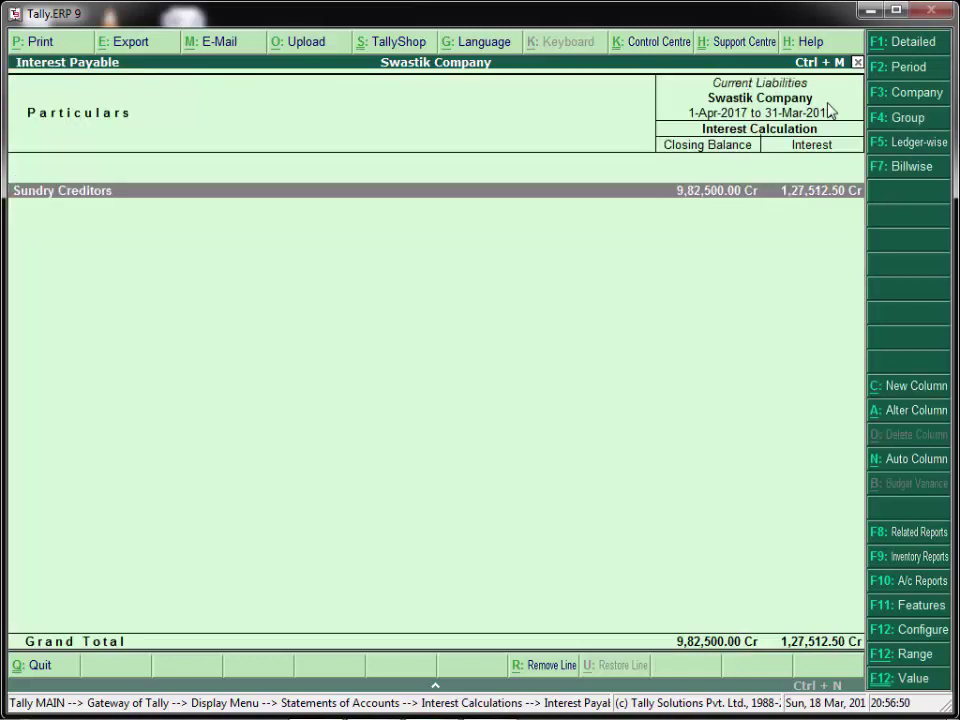
pyautogui.press('Escape')
pyautogui.press('Escape')
pyautogui.press('Escape')
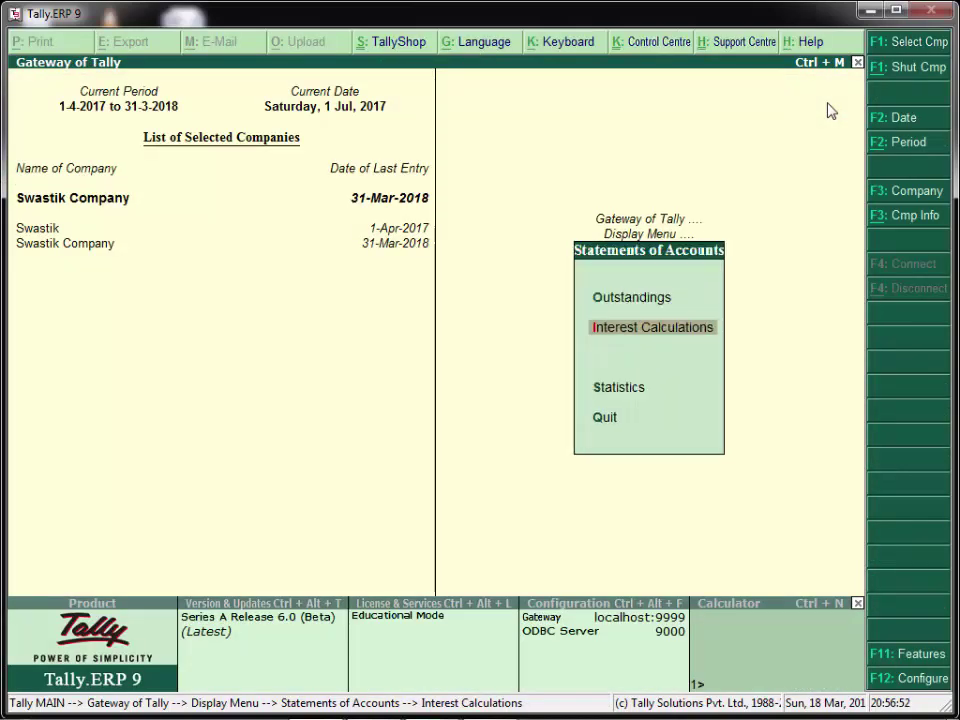
pyautogui.press('Escape')
pyautogui.press('Up')
pyautogui.press('Up')
pyautogui.press('Up')
pyautogui.press('Up')
pyautogui.press('Up')
pyautogui.press('Up')
pyautogui.press('Up')
pyautogui.press('Up')
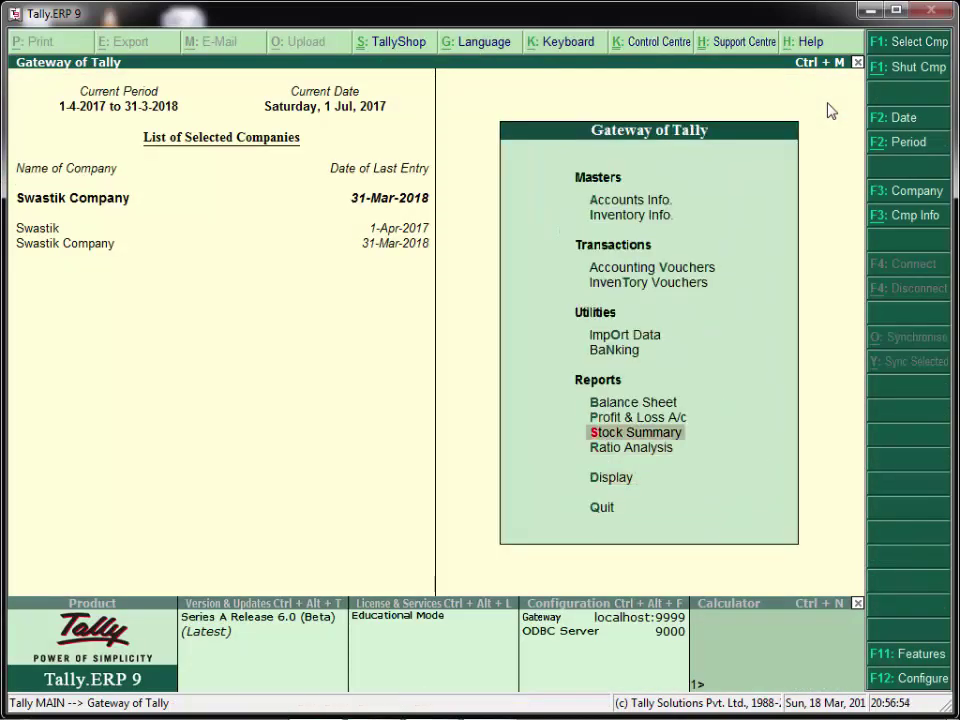
pyautogui.press('Return')
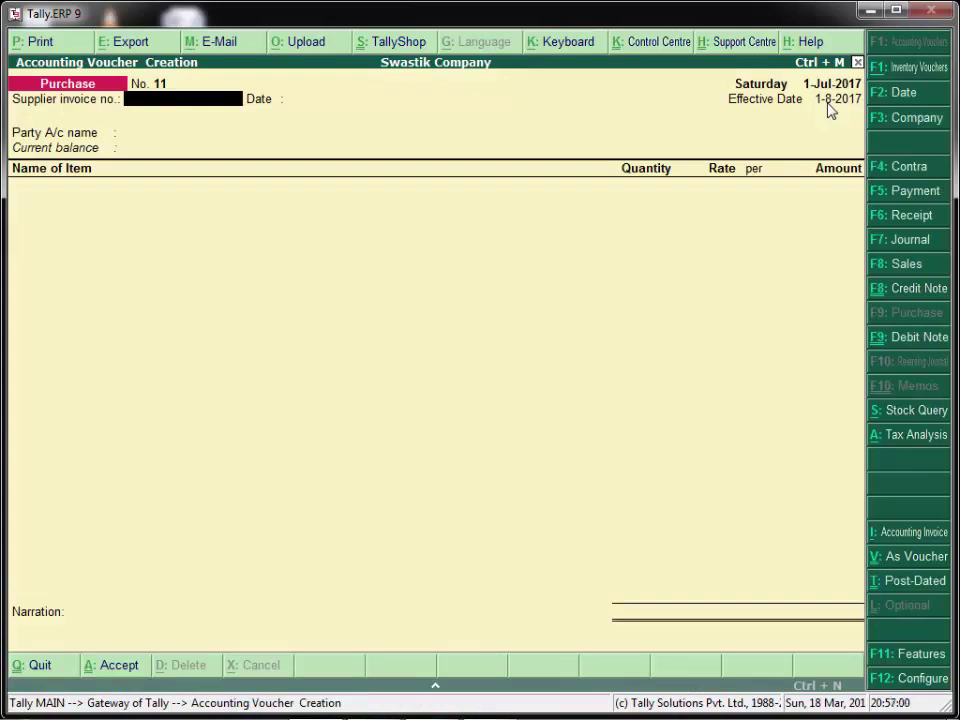
# Start a payment voucher and debit Tata and Co Account with 40,000
pyautogui.click(900, 199)
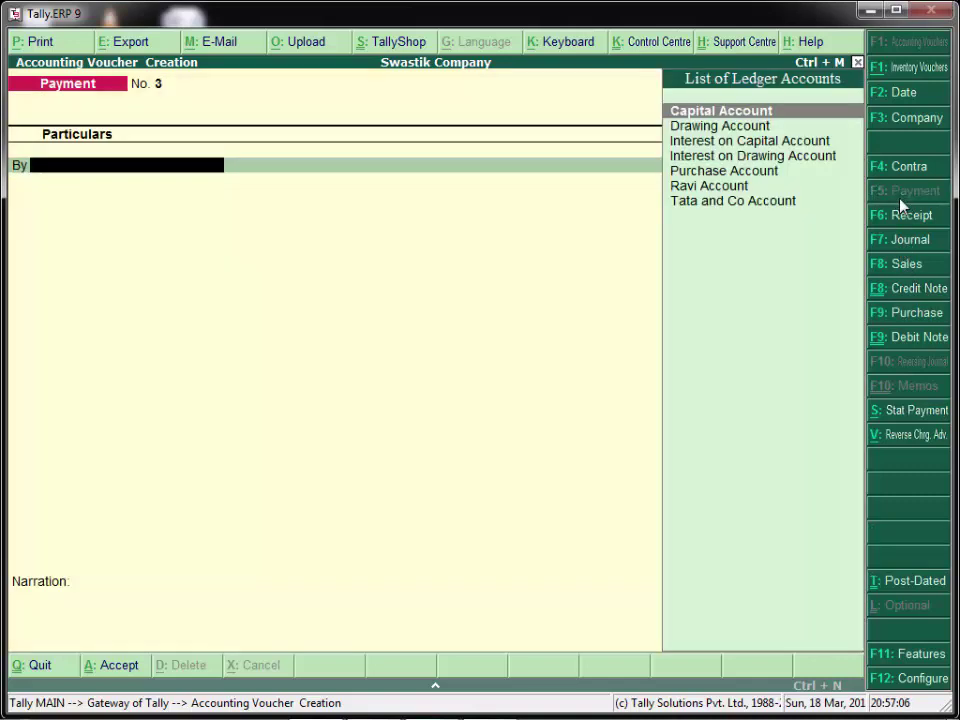
pyautogui.press('Down')
pyautogui.press('Down')
pyautogui.press('Down')
pyautogui.press('Down')
pyautogui.press('Down')
pyautogui.press('Down')
pyautogui.press('Return')
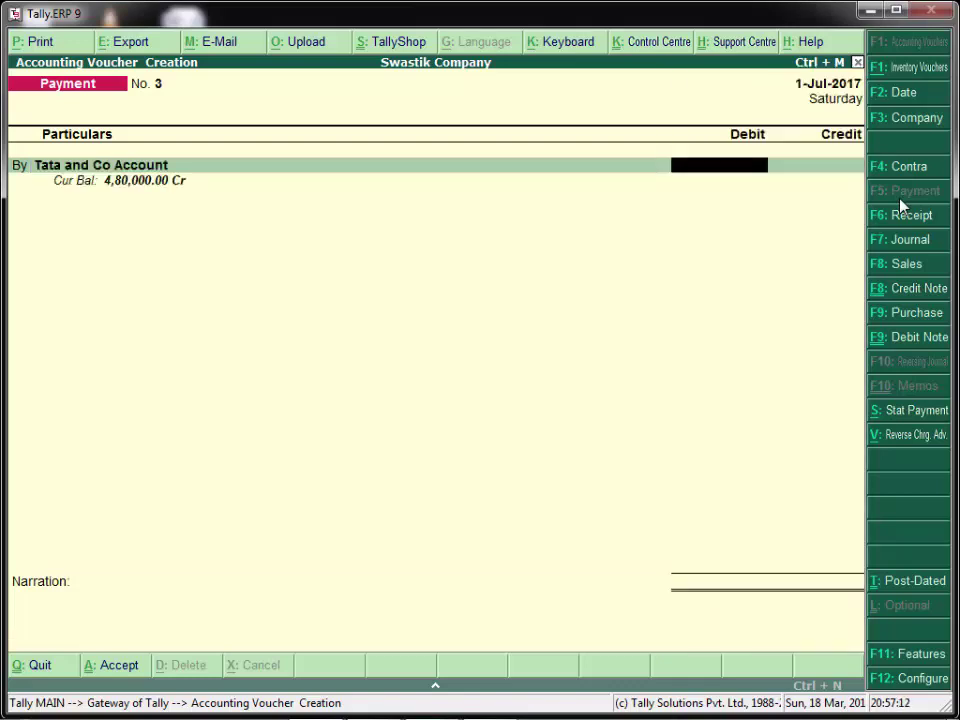
pyautogui.write('40000')
pyautogui.press('Return')
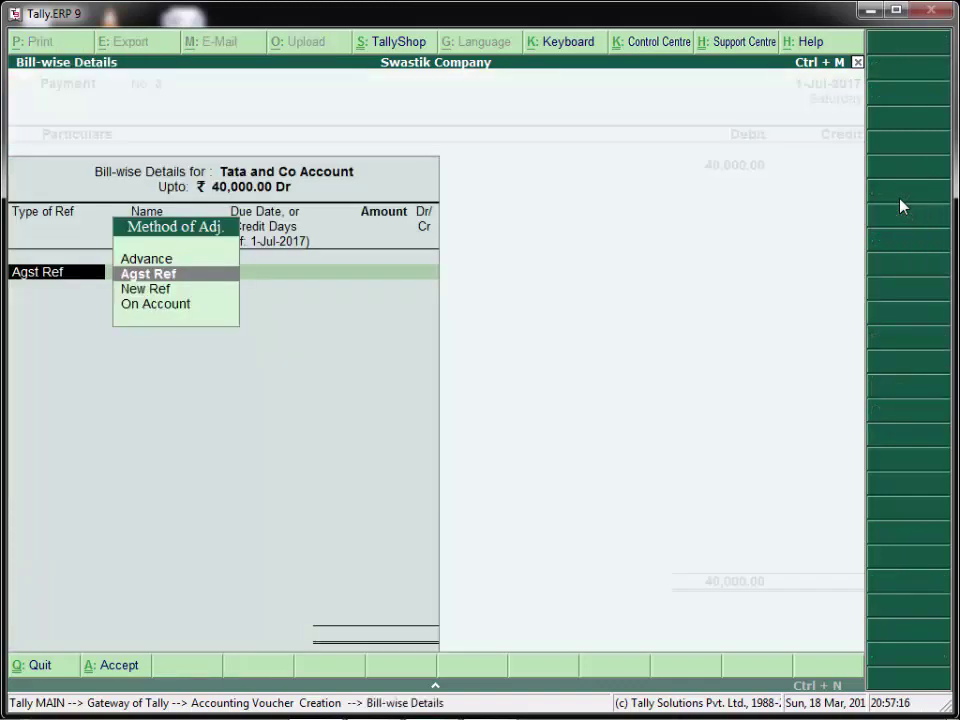
# Allocate the full 40,000 payment as Agst Ref to pending bill 10010
pyautogui.press('Return')
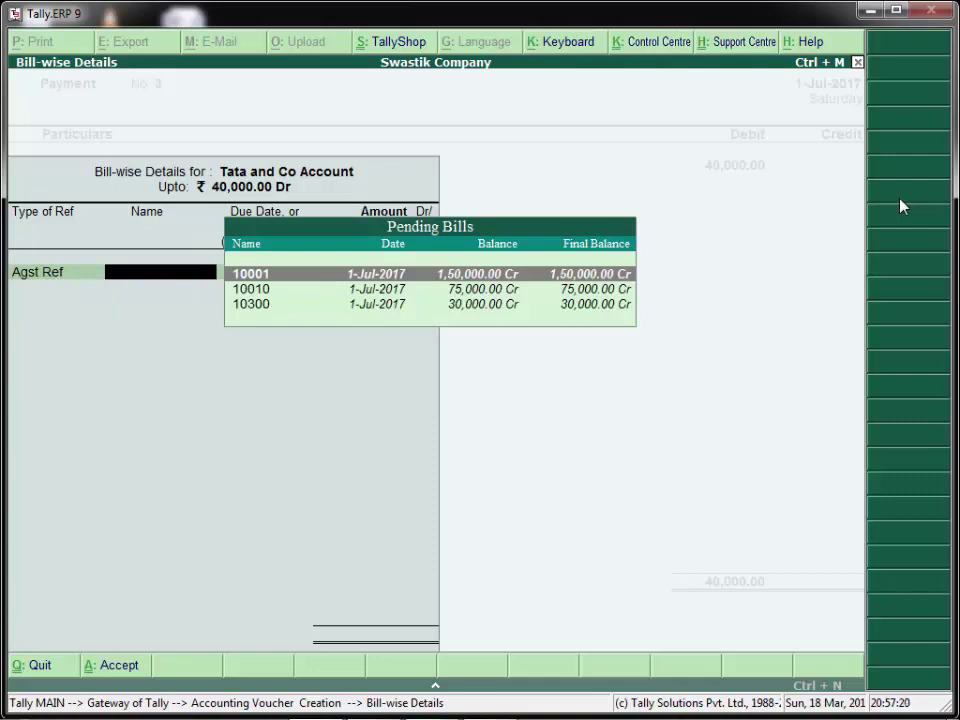
pyautogui.press('Down')
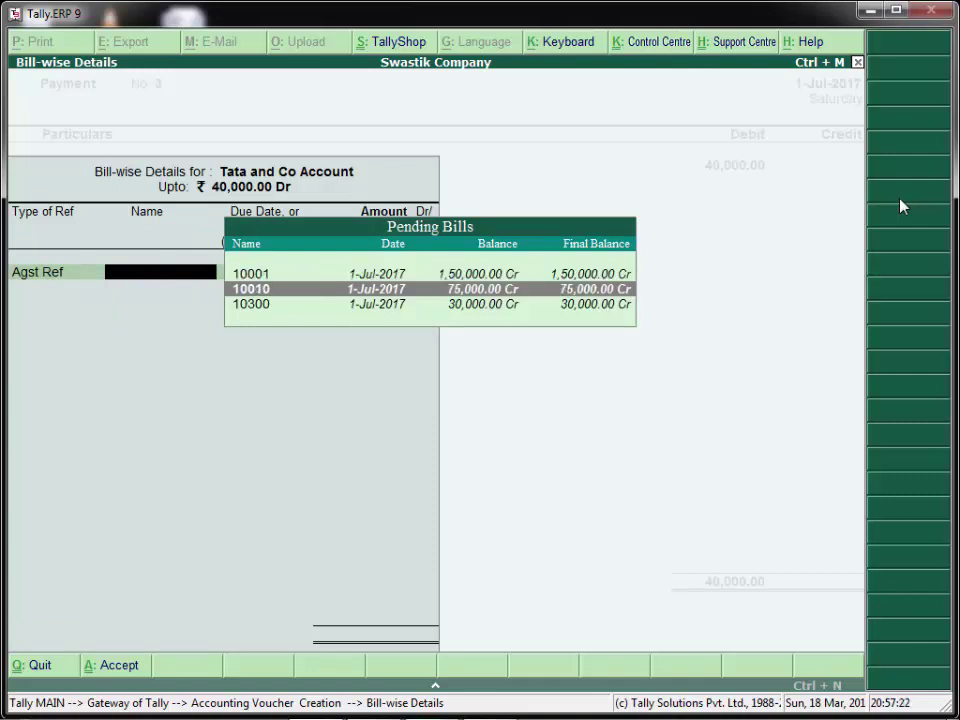
pyautogui.press('Return')
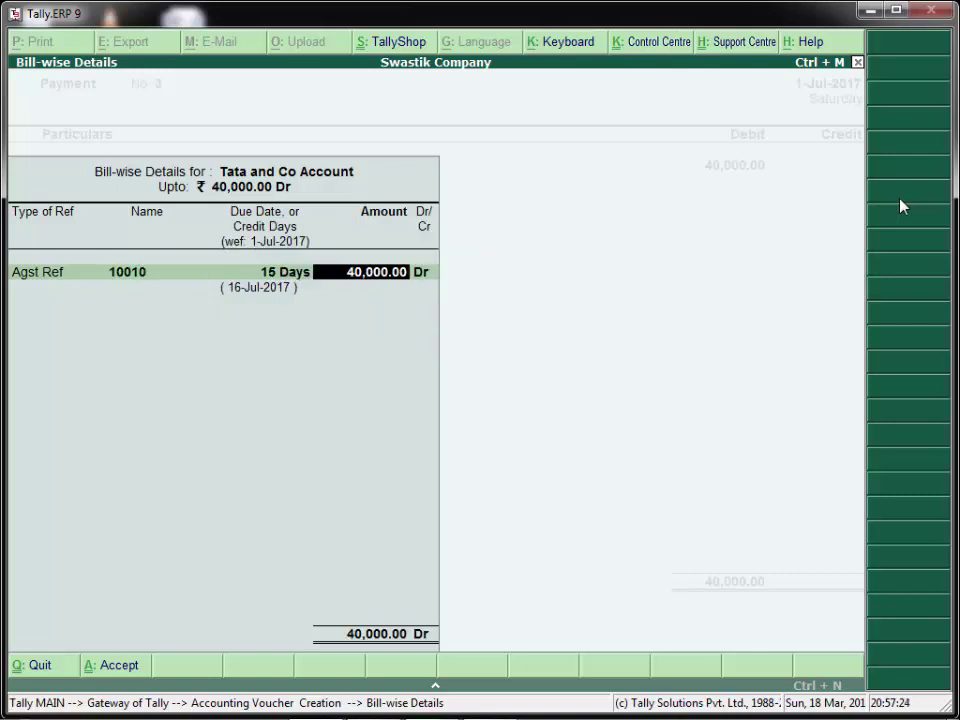
pyautogui.press('Return')
pyautogui.press('Return')
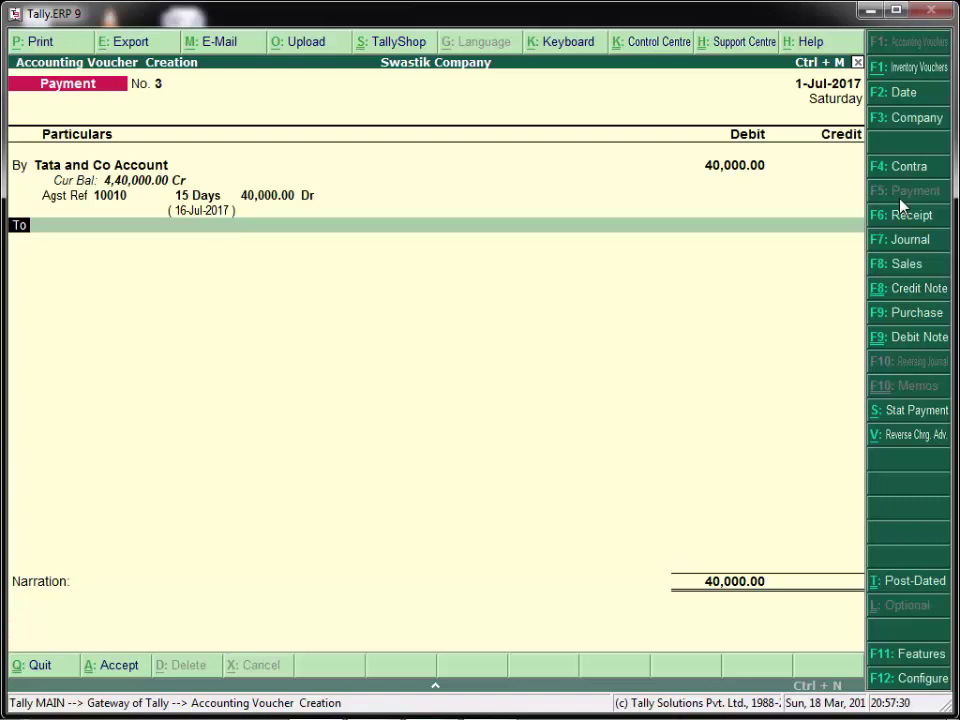
# Set the payment voucher's date and effective date to 2-7-2017
pyautogui.press('F2')
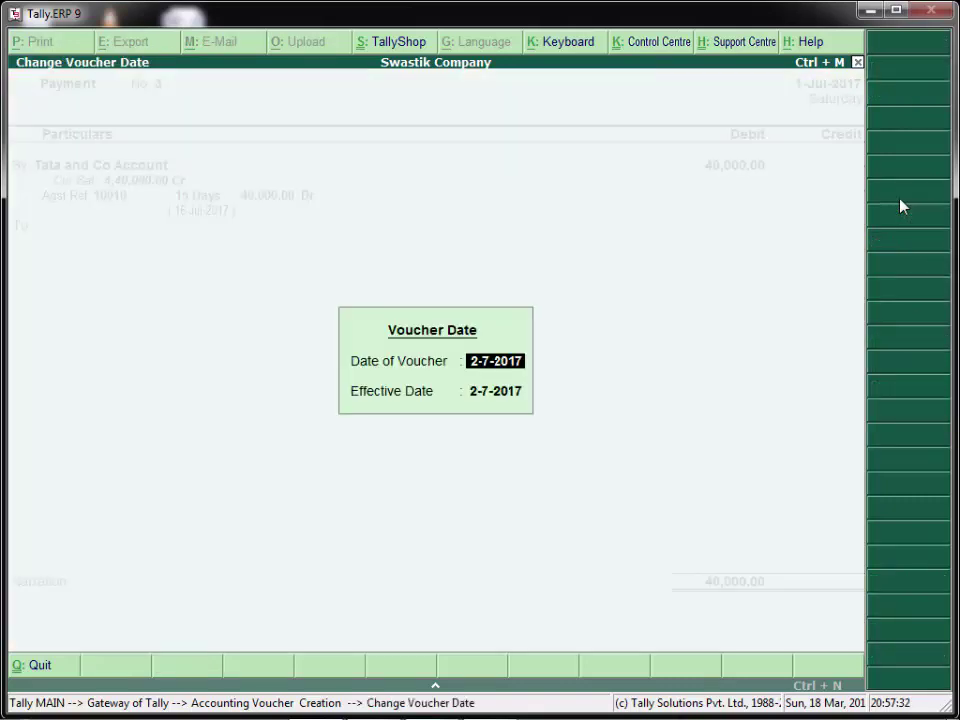
pyautogui.write('1')
pyautogui.press('BackSpace')
pyautogui.write('18')
pyautogui.press('BackSpace')
pyautogui.press('BackSpace')
pyautogui.write('2')
pyautogui.write('-7-2017')
pyautogui.press('Return')
pyautogui.press('Return')
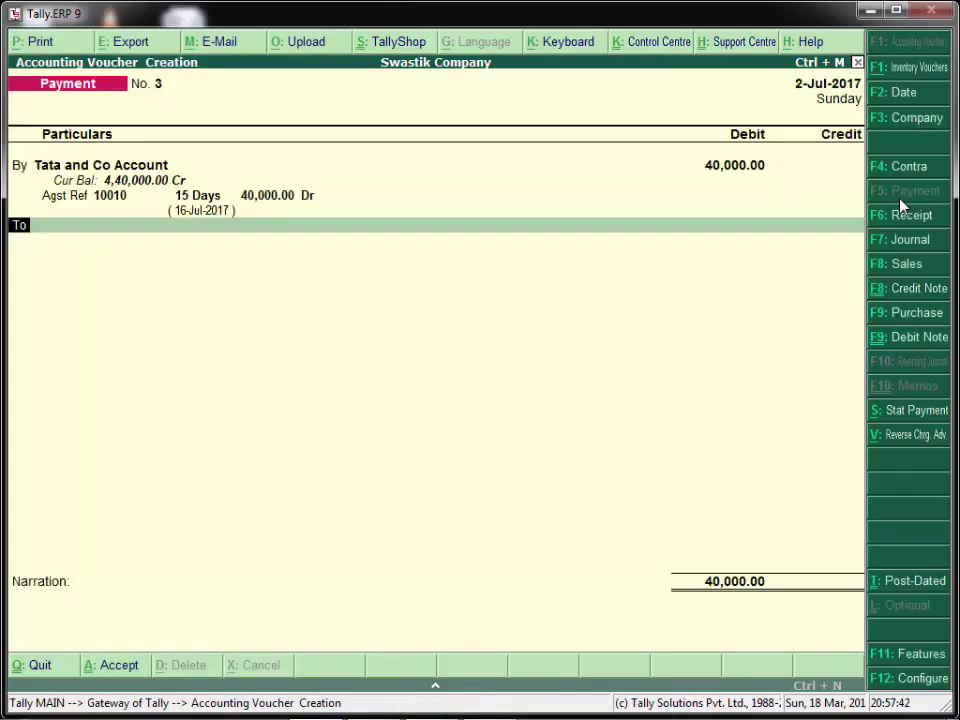
# Credit Cash with 40,000 and save the payment voucher without a narration
pyautogui.press('Down')
pyautogui.press('Return')
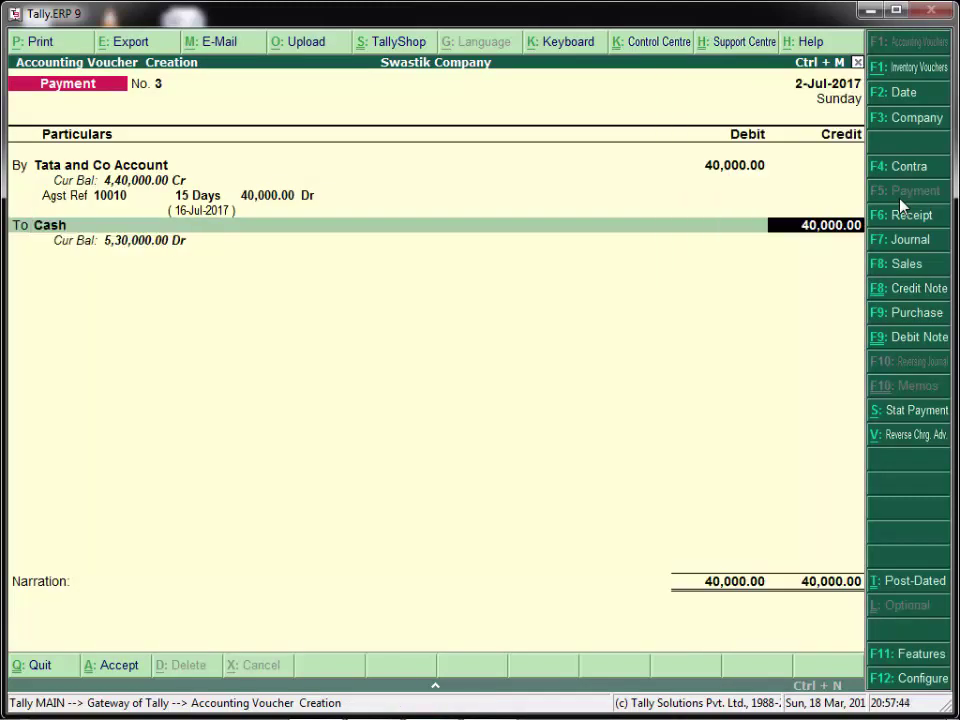
pyautogui.press('Return')
pyautogui.press('Return')
pyautogui.press('Return')
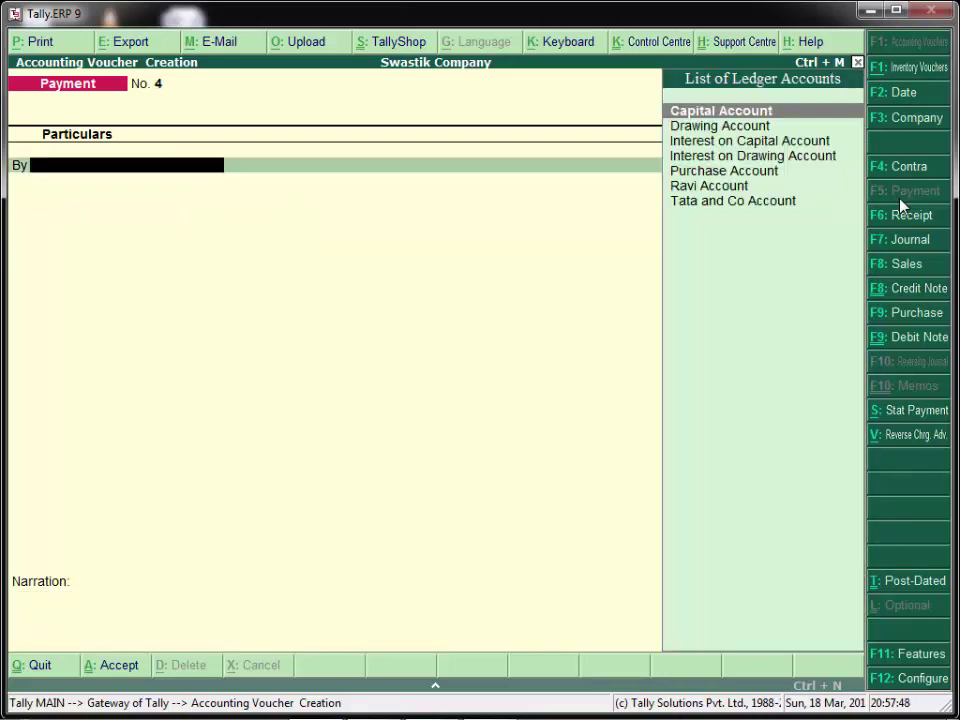
# Leave payment voucher creation and go to the display reports
pyautogui.press('Escape')
pyautogui.press('Escape')
pyautogui.press('n')
pyautogui.press('Down')
pyautogui.press('Down')
pyautogui.press('Down')
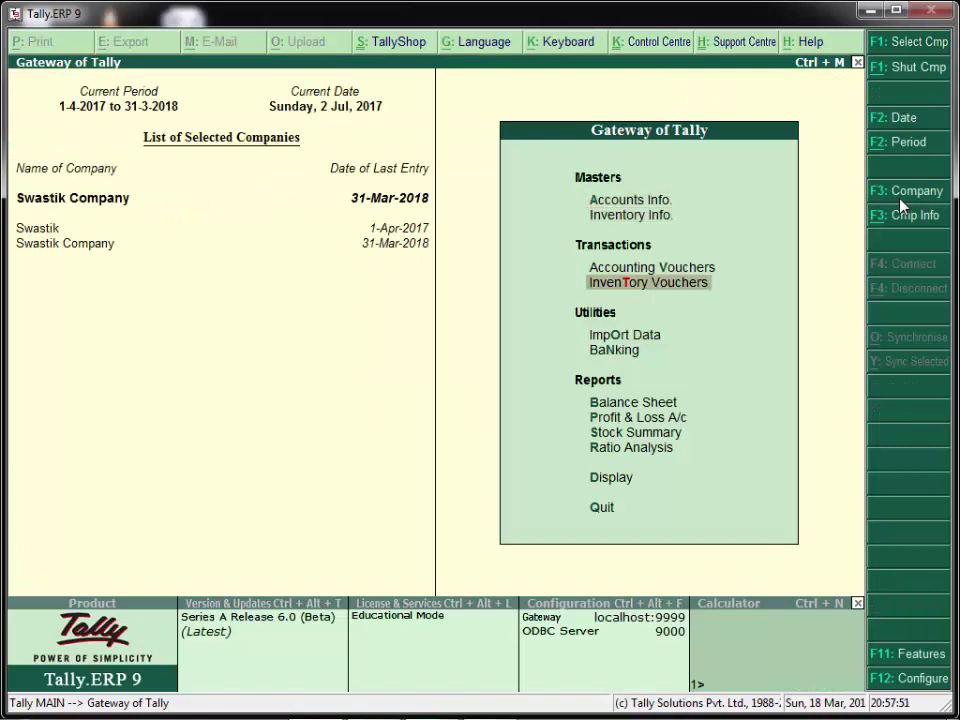
pyautogui.press('Down')
pyautogui.press('Down')
pyautogui.press('Down')
pyautogui.press('Down')
pyautogui.press('Down')
pyautogui.press('Down')
pyautogui.press('Down')
pyautogui.press('Return')
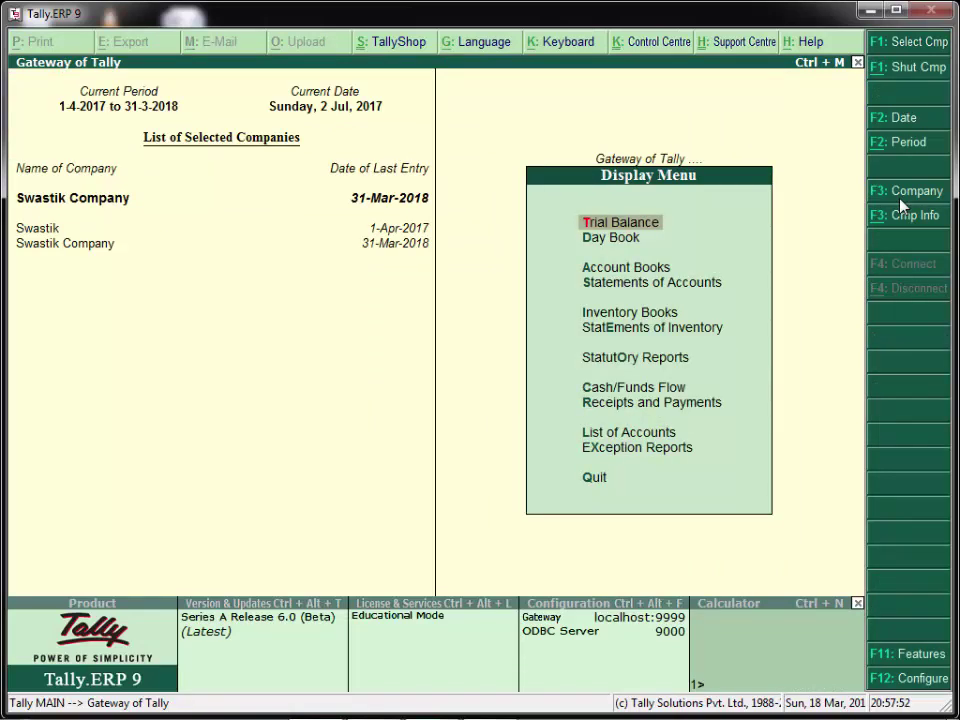
# Open the Interest Calculations section within Statements of Accounts
pyautogui.press('Down')
pyautogui.press('Down')
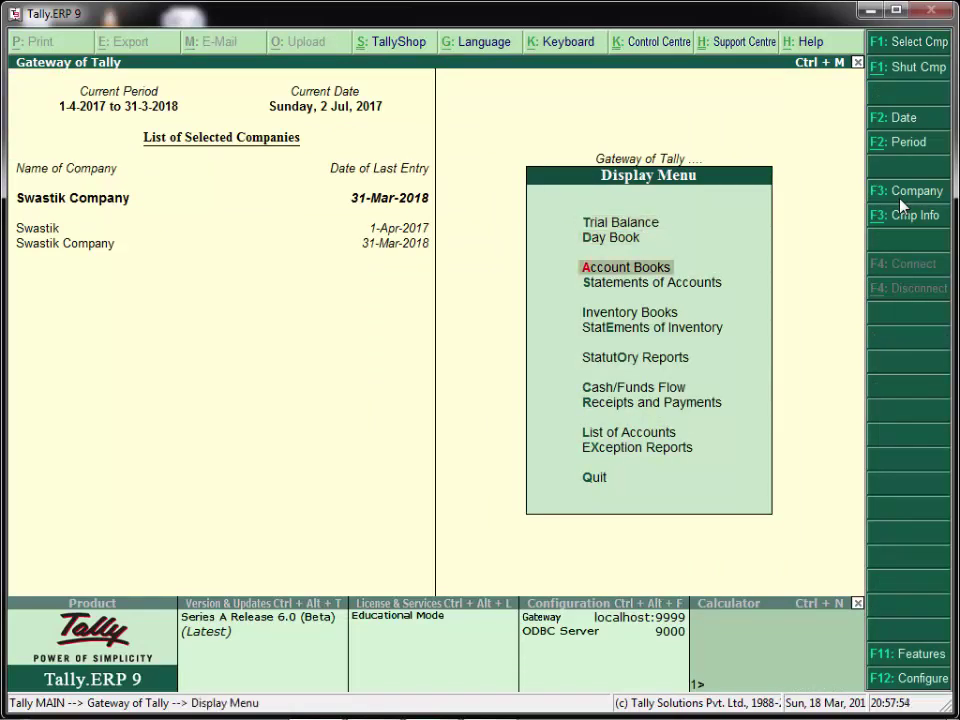
pyautogui.press('Down')
pyautogui.press('Return')
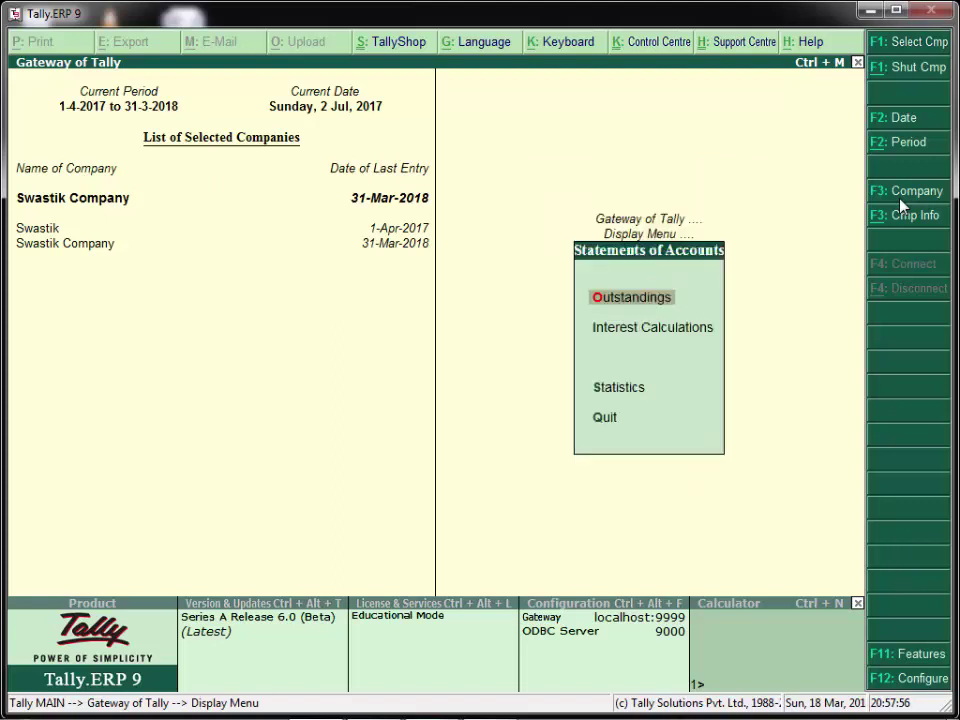
pyautogui.press('Down')
pyautogui.press('Return')
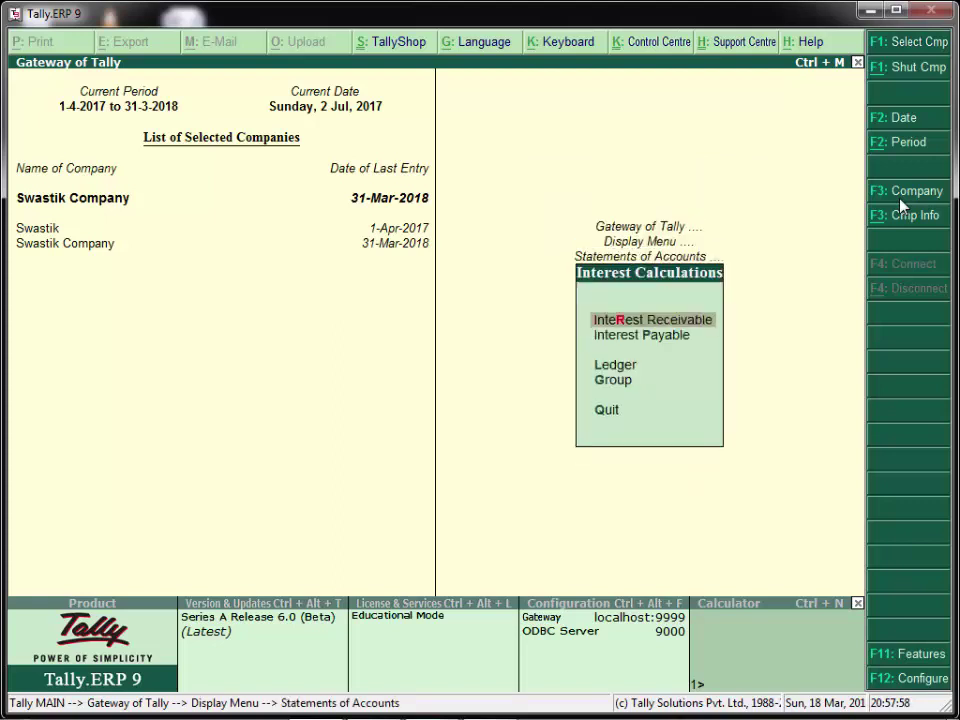
# Open the Interest Payable report and drill down through Current Liabilities and Sundry Creditors to the Tata and Co Account
pyautogui.press('Down')
pyautogui.press('Return')
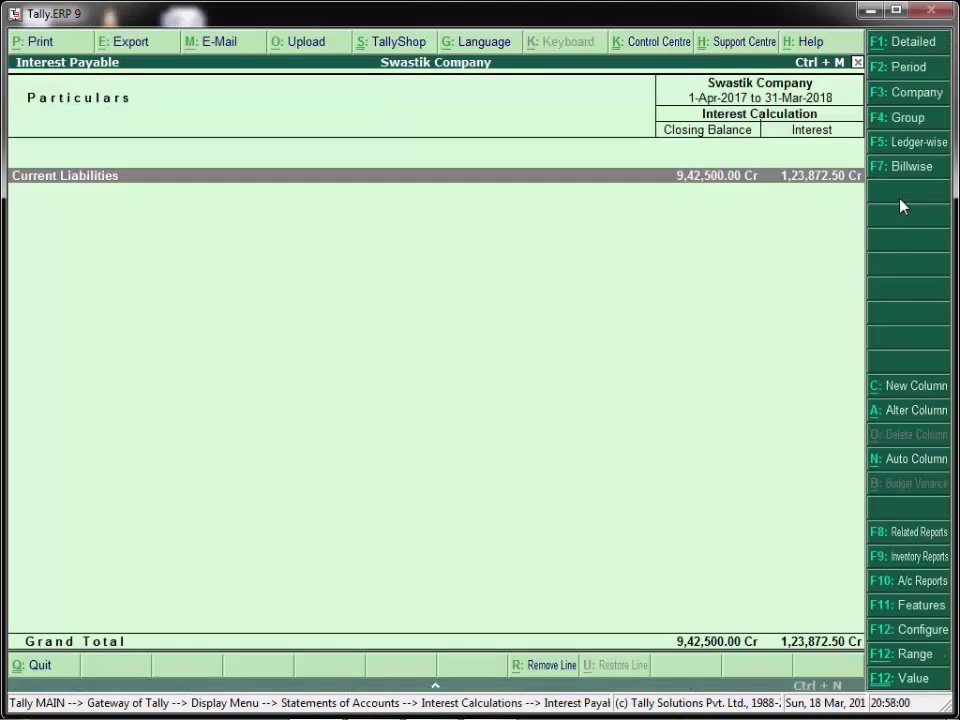
pyautogui.press('Return')
pyautogui.press('Return')
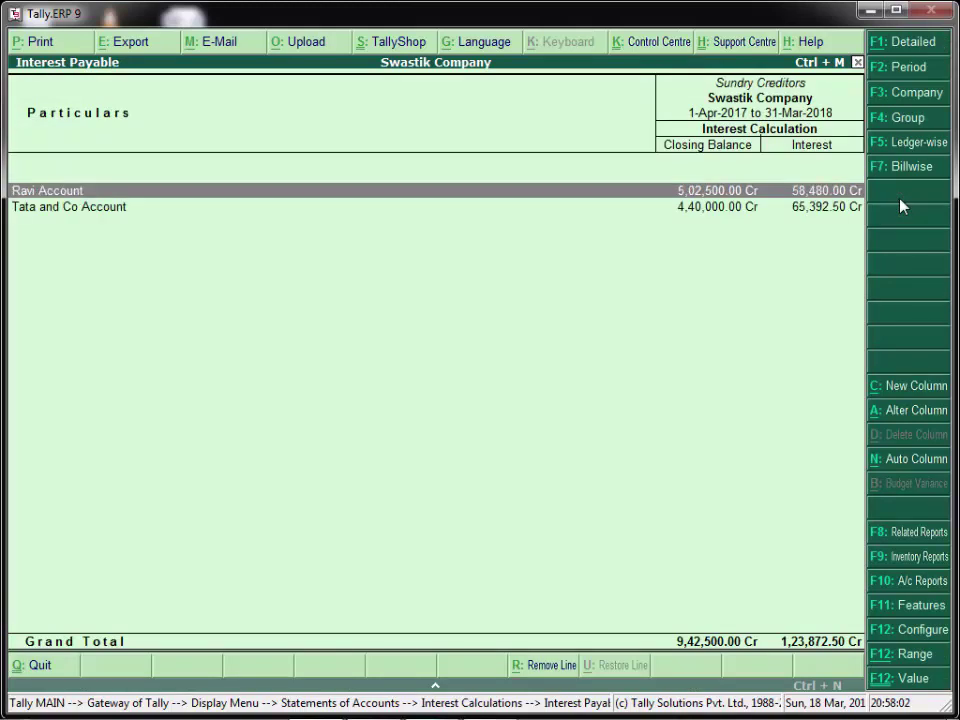
pyautogui.press('Down')
pyautogui.press('Return')
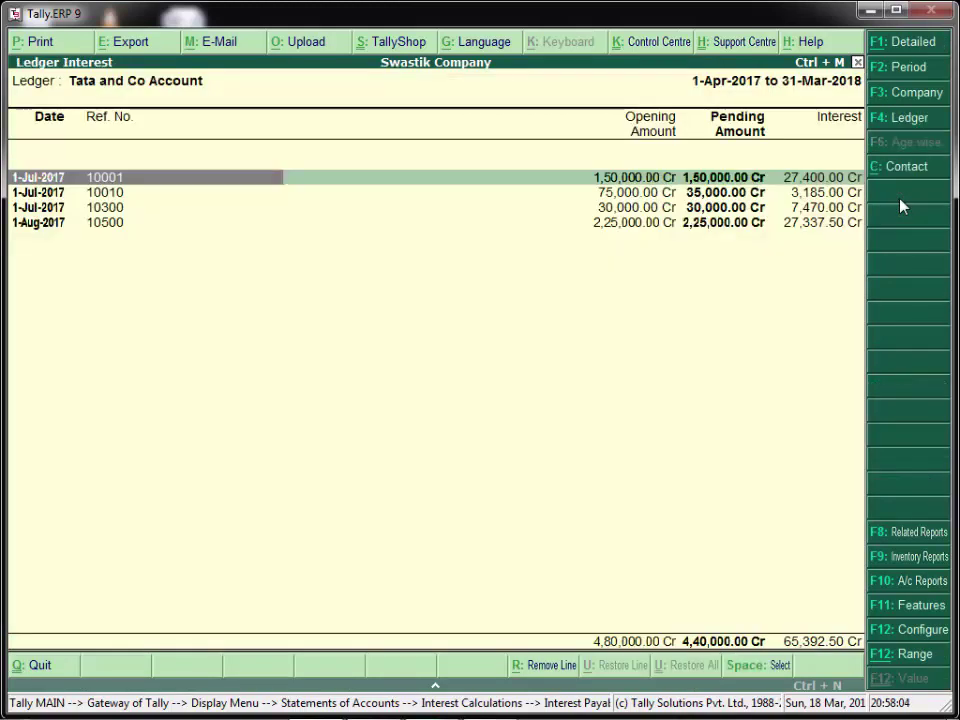
# Expand the Tata and Co Account interest report to the detailed calculation of every bill
pyautogui.press('Down')
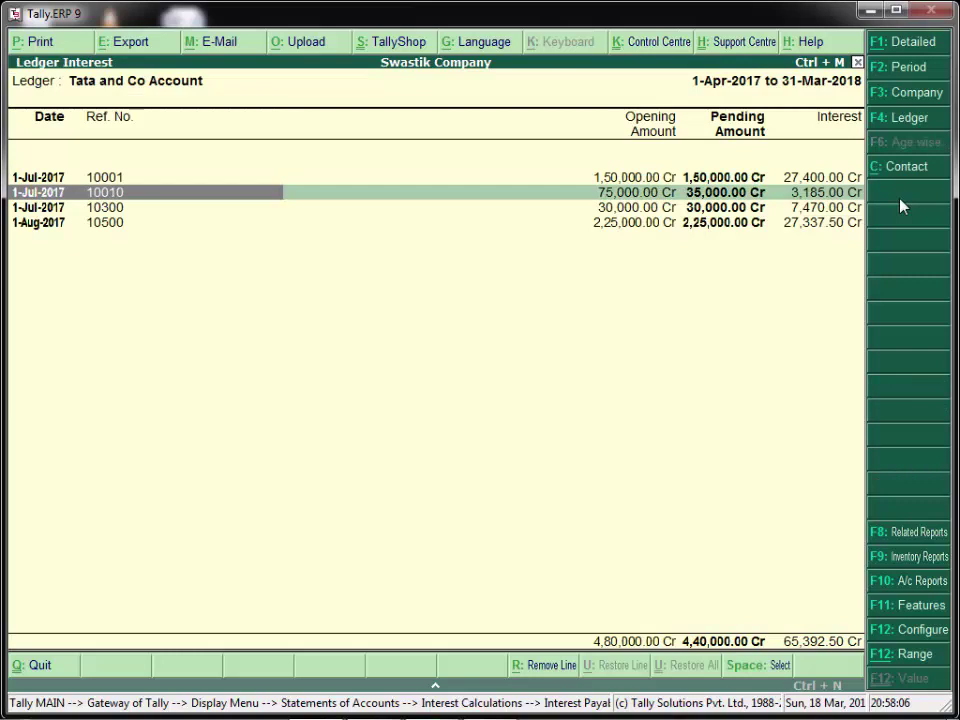
pyautogui.hotkey('alt', 'F1')
pyautogui.press('Down')
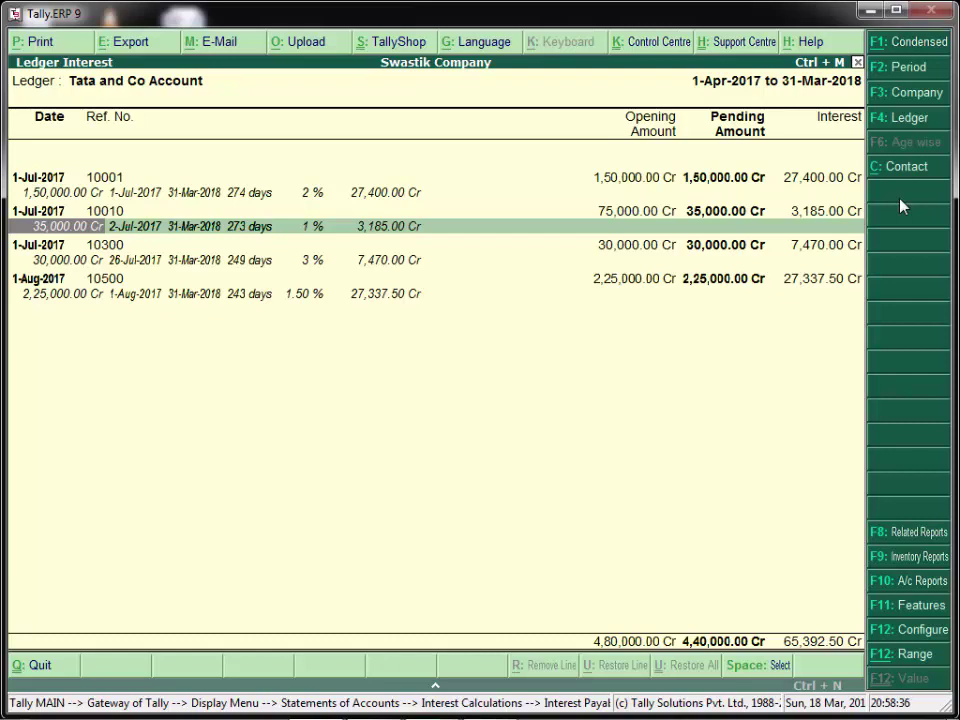
# Set the report period to 1-7-2017 through 1-10-2017 and review the interest lines of each Tata and Co Account bill
pyautogui.press('F2')
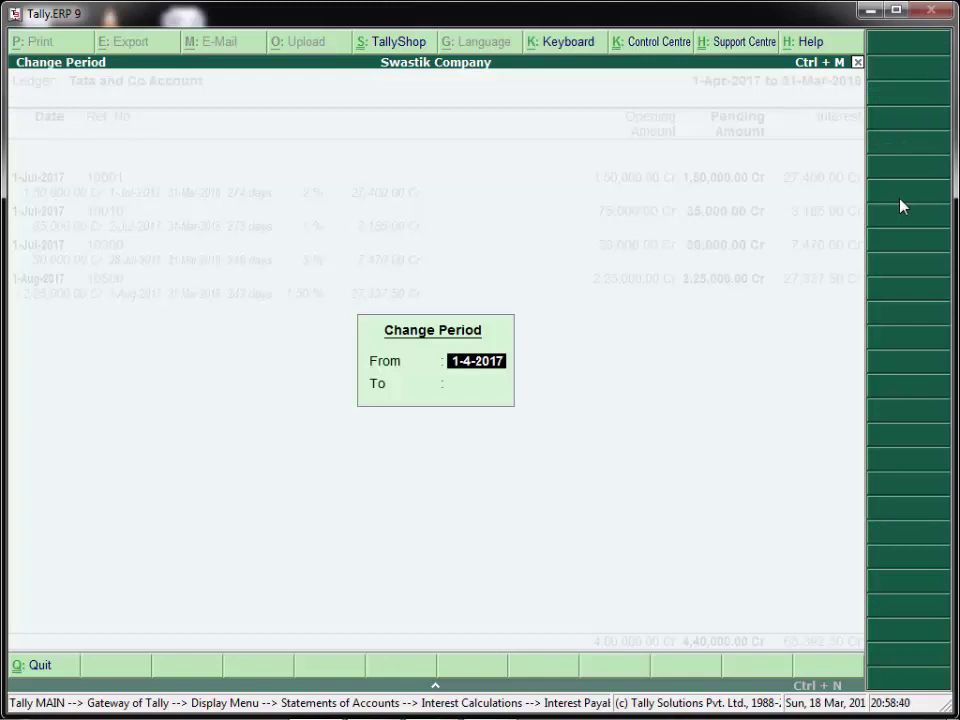
pyautogui.write('1-7')
pyautogui.press('Return')
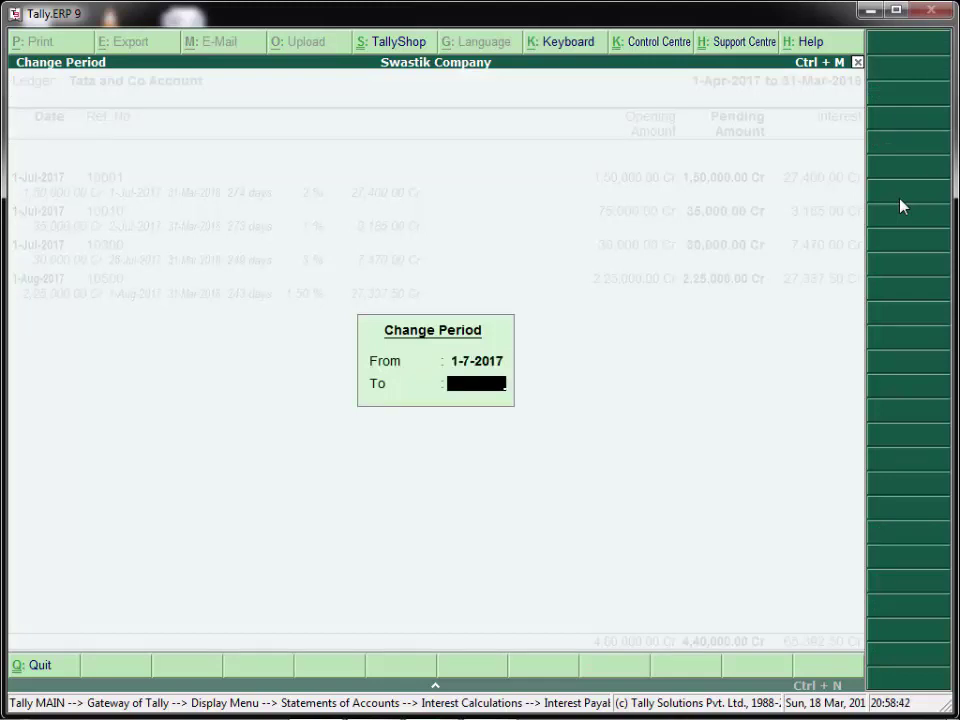
pyautogui.write('1-10')
pyautogui.press('Return')
pyautogui.press('Down')
pyautogui.press('Down')
pyautogui.press('Down')
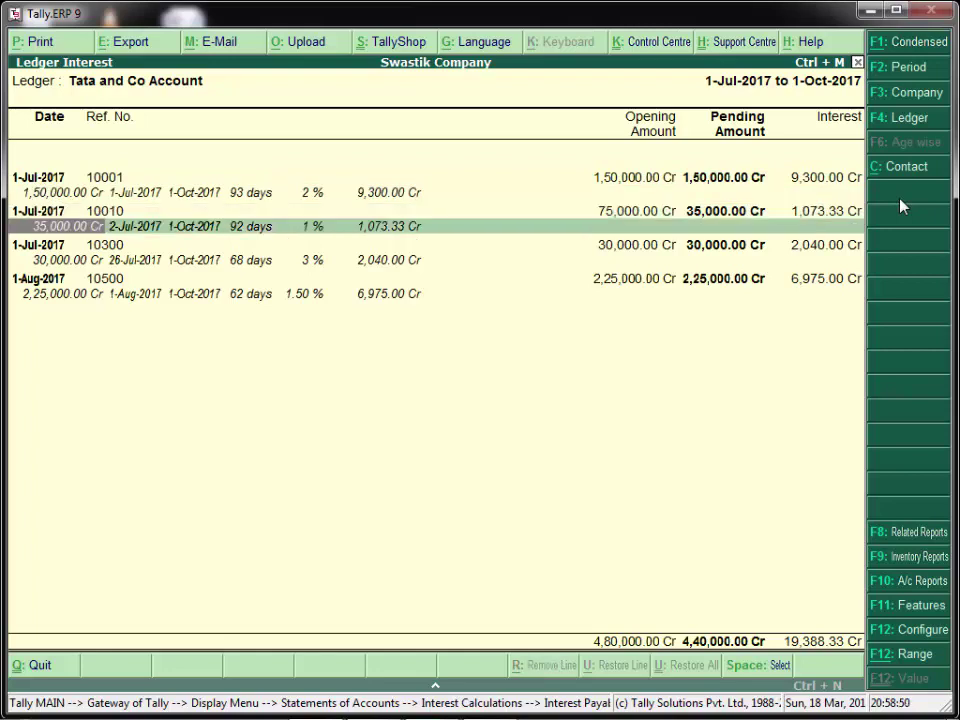
pyautogui.press('Down')
pyautogui.press('Down')
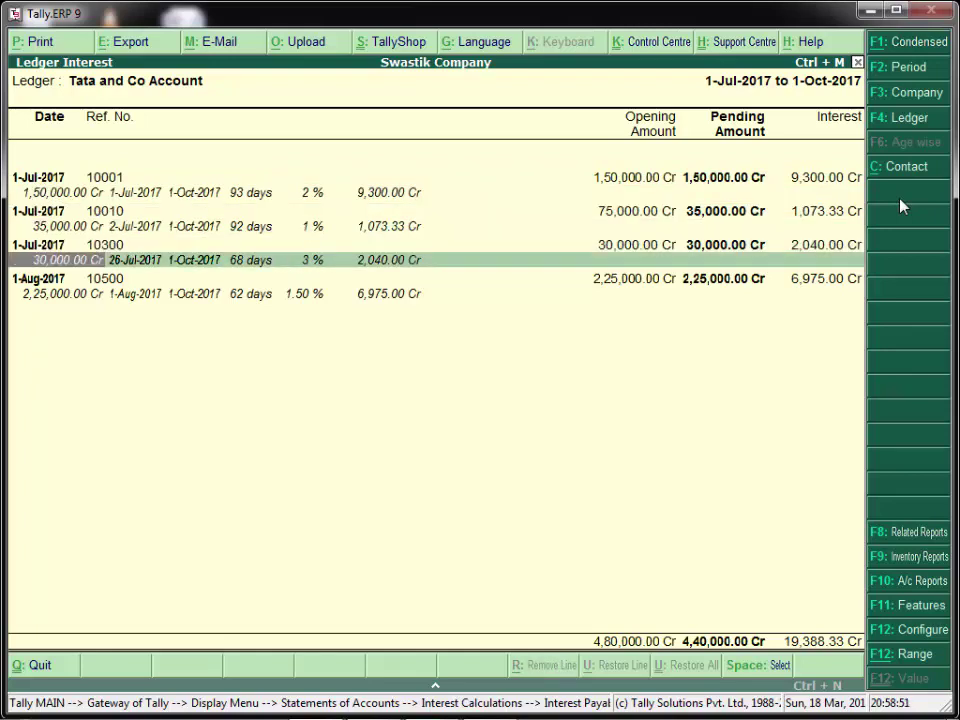
pyautogui.press('Down')
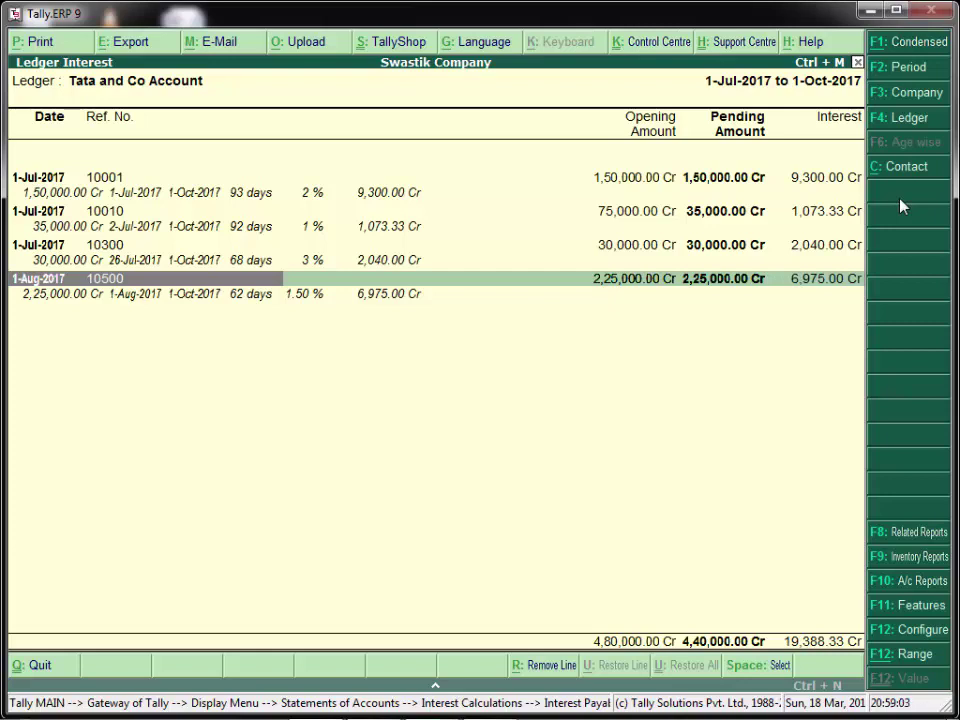
# Leave the interest report and return to the Gateway of Tally
pyautogui.press('Escape')
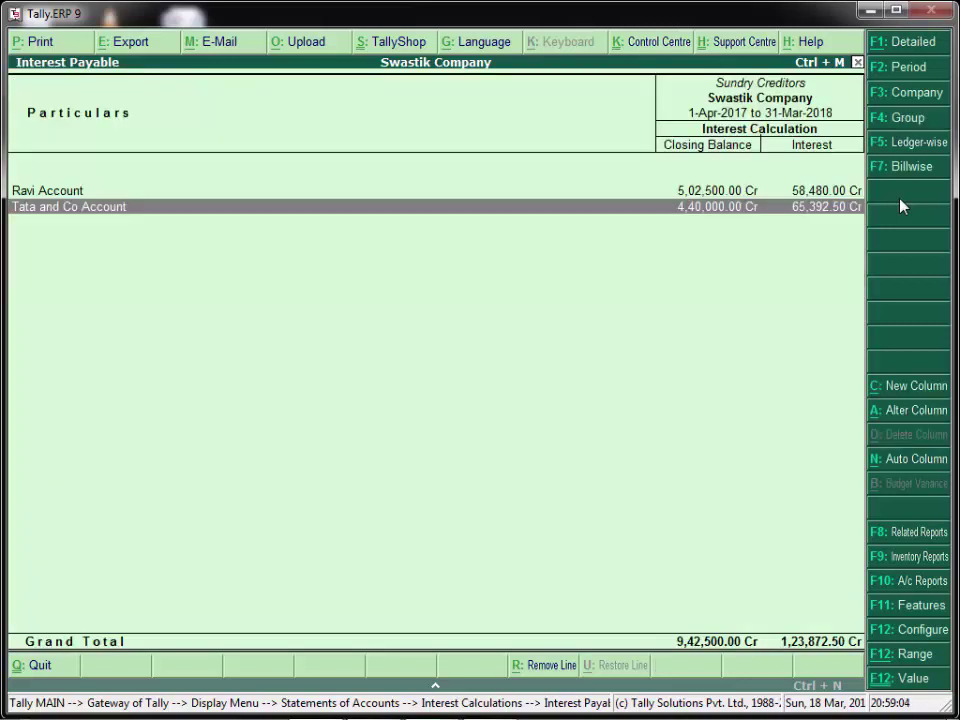
pyautogui.press('Escape')
pyautogui.press('Escape')
pyautogui.press('Escape')
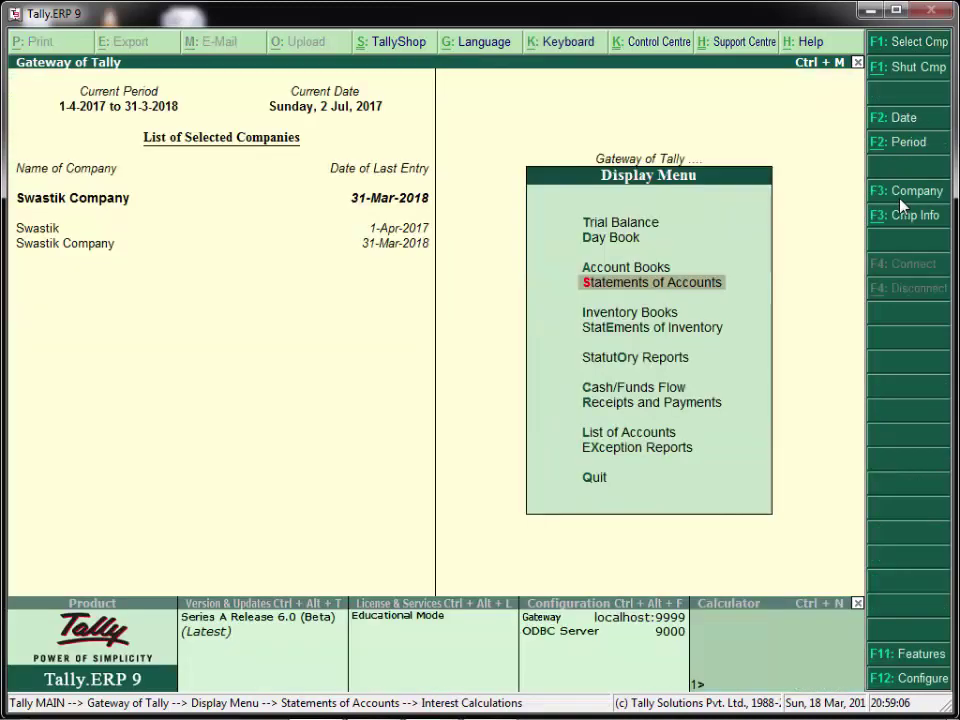
pyautogui.press('Escape')
# Go to the Voucher Types section within Accounts Info
pyautogui.press('Up')
pyautogui.press('Up')
pyautogui.press('Up')
pyautogui.press('Up')
pyautogui.press('Up')
pyautogui.press('Up')
pyautogui.press('Up')
pyautogui.press('Up')
pyautogui.press('Up')
pyautogui.press('Up')
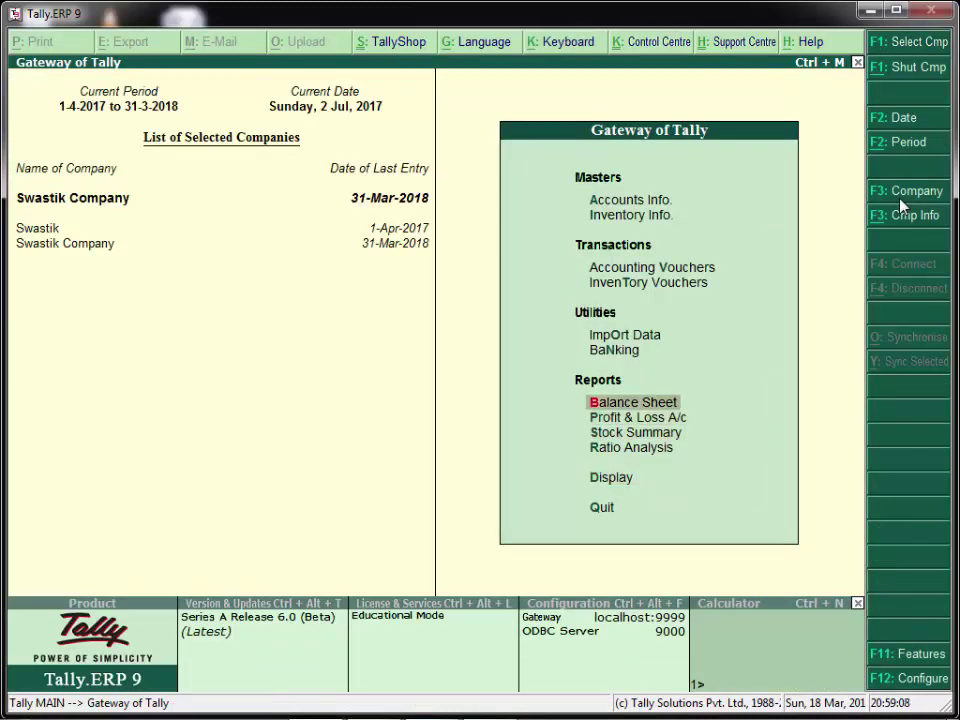
pyautogui.press('Return')
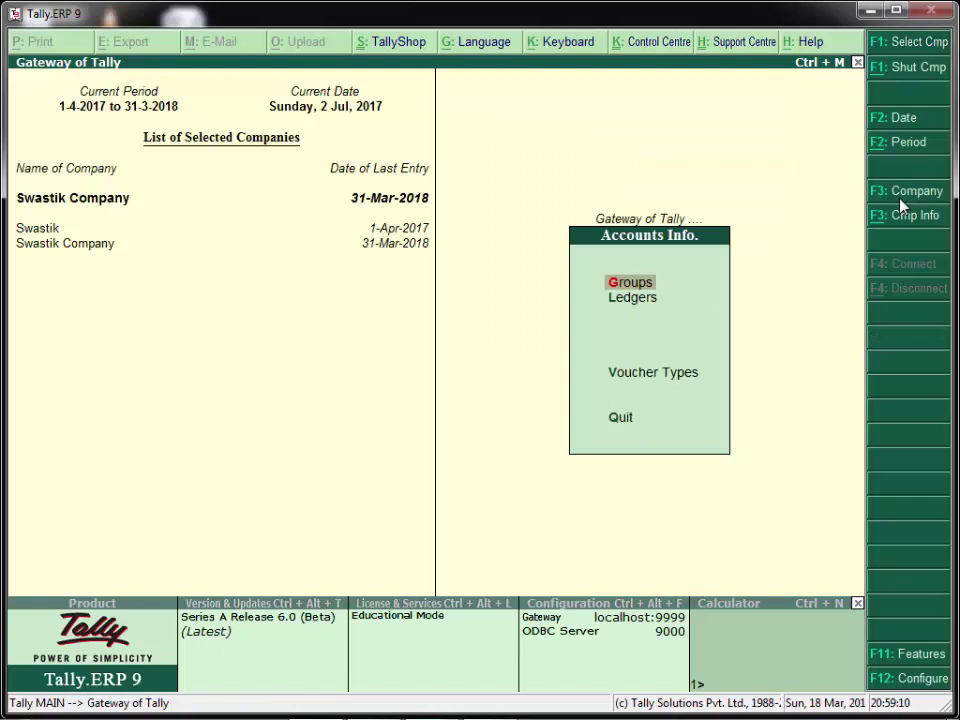
pyautogui.press('Down')
pyautogui.press('Down')
pyautogui.press('Return')
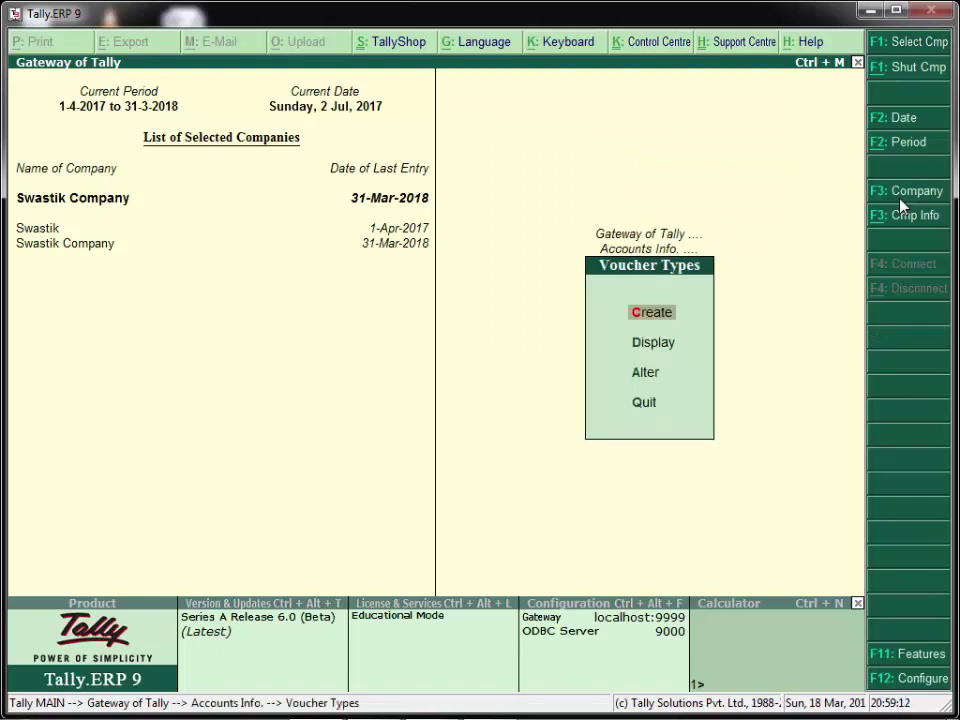
# Open the Interest Payable voucher type for alteration
pyautogui.press('Down')
pyautogui.press('Down')
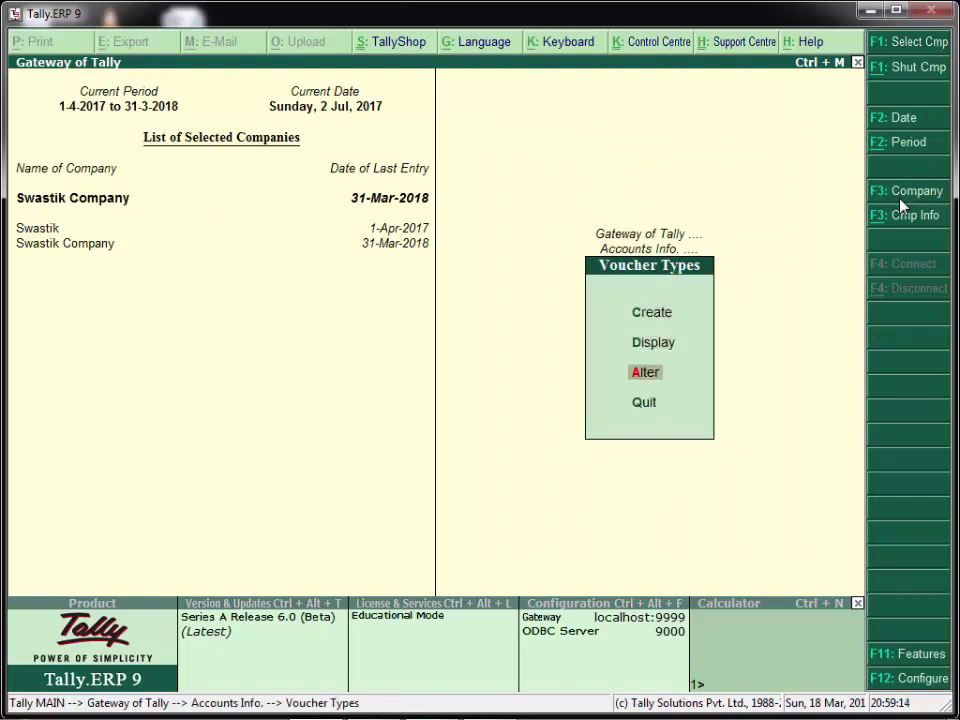
pyautogui.press('Up')
pyautogui.press('Up')
pyautogui.press('Down')
pyautogui.press('Down')
pyautogui.press('Return')
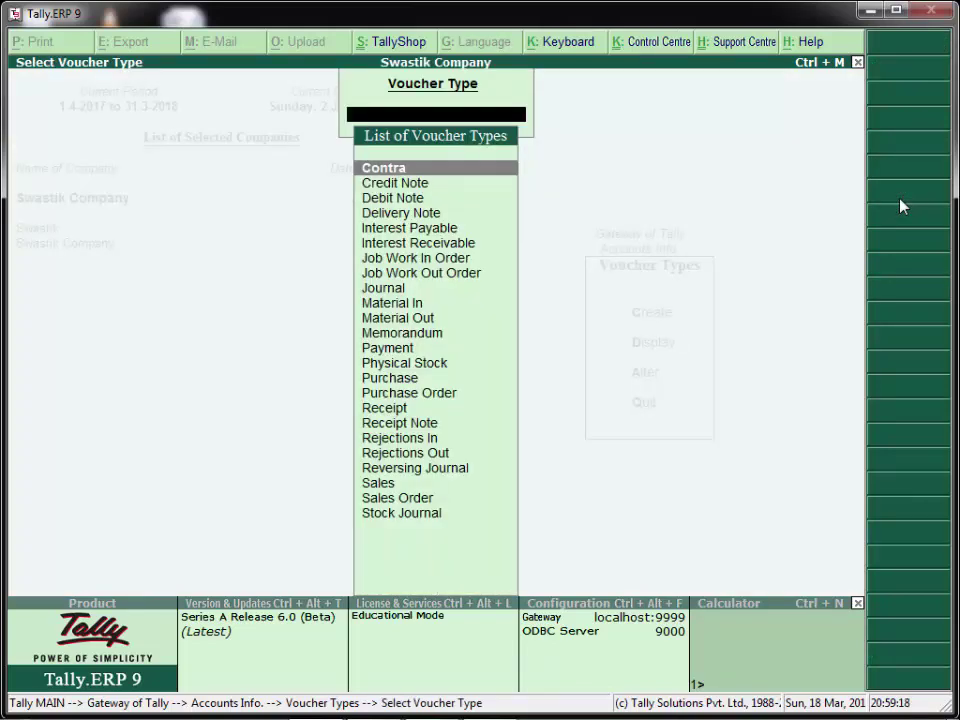
pyautogui.press('Down')
pyautogui.press('Down')
pyautogui.press('Down')
pyautogui.press('Down')
pyautogui.press('Return')
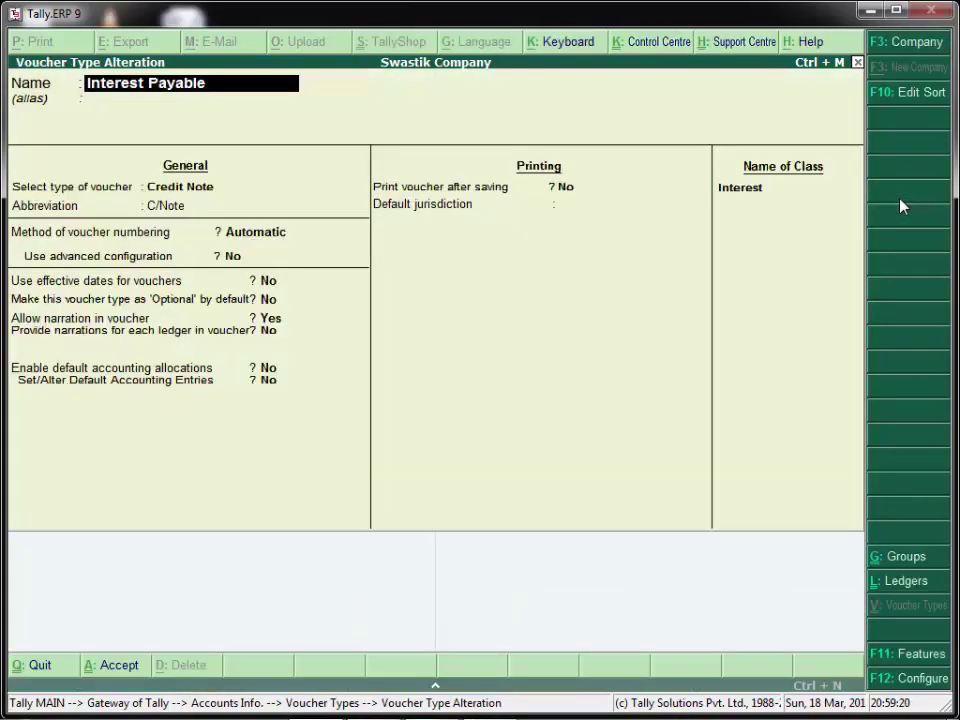
# Examine the Interest Payable voucher type's general and printing settings up to its Interest class
pyautogui.press('Return')
pyautogui.press('Return')
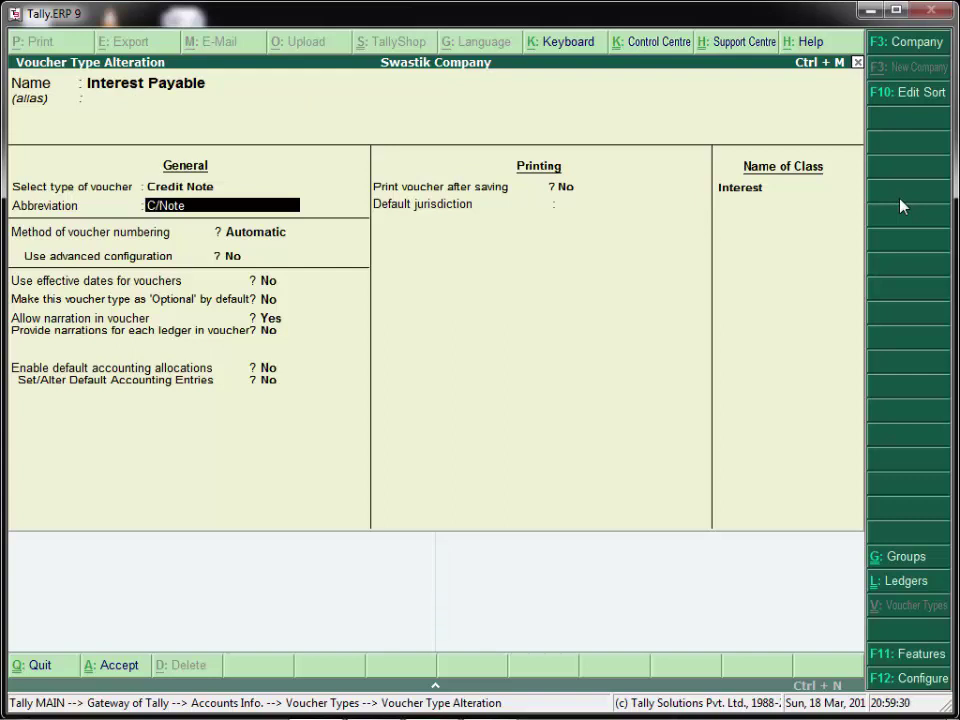
pyautogui.press('Return')
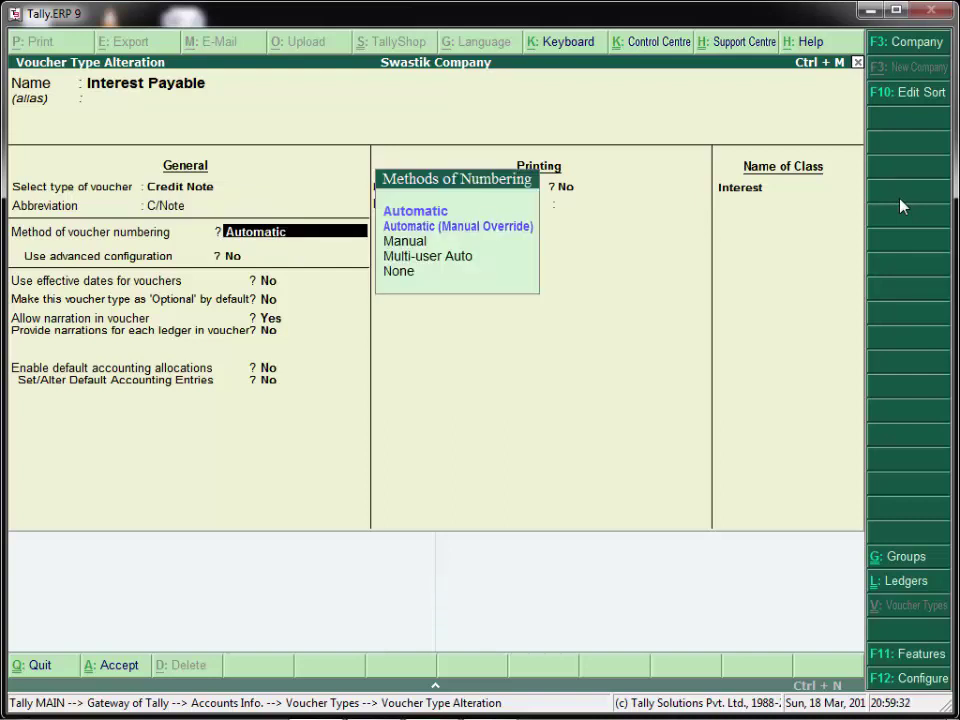
pyautogui.press('Return')
pyautogui.press('Return')
pyautogui.press('Return')
pyautogui.press('Return')
pyautogui.press('Return')
pyautogui.press('Return')
pyautogui.press('Return')
pyautogui.press('Return')
pyautogui.press('Return')
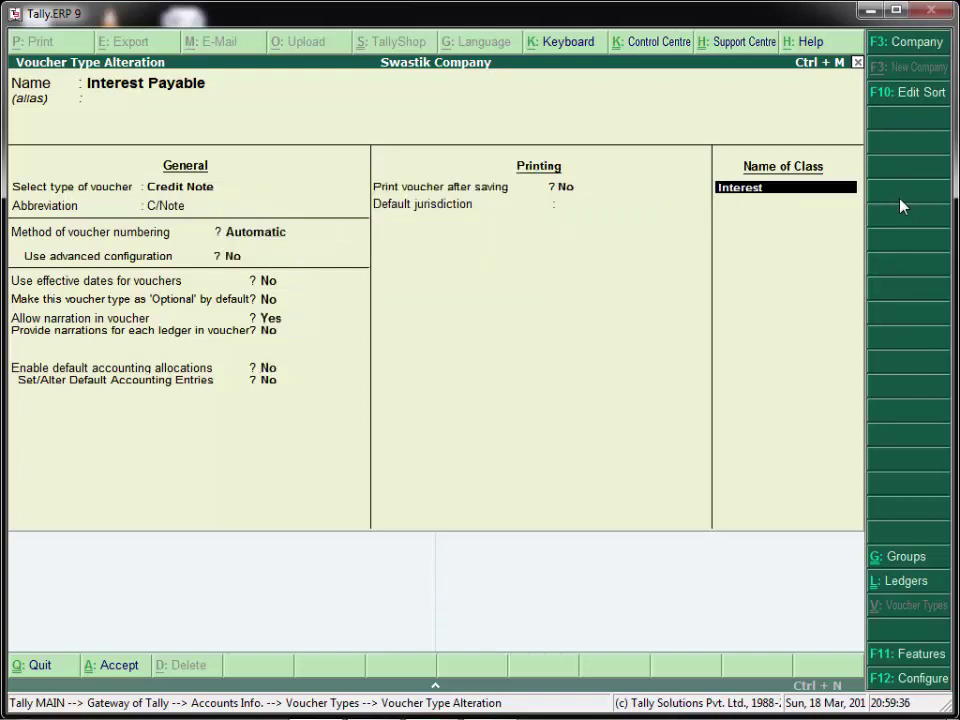
# Keep interest accounting and compound interest set to Yes for the Interest class, and save the voucher type
pyautogui.press('Return')
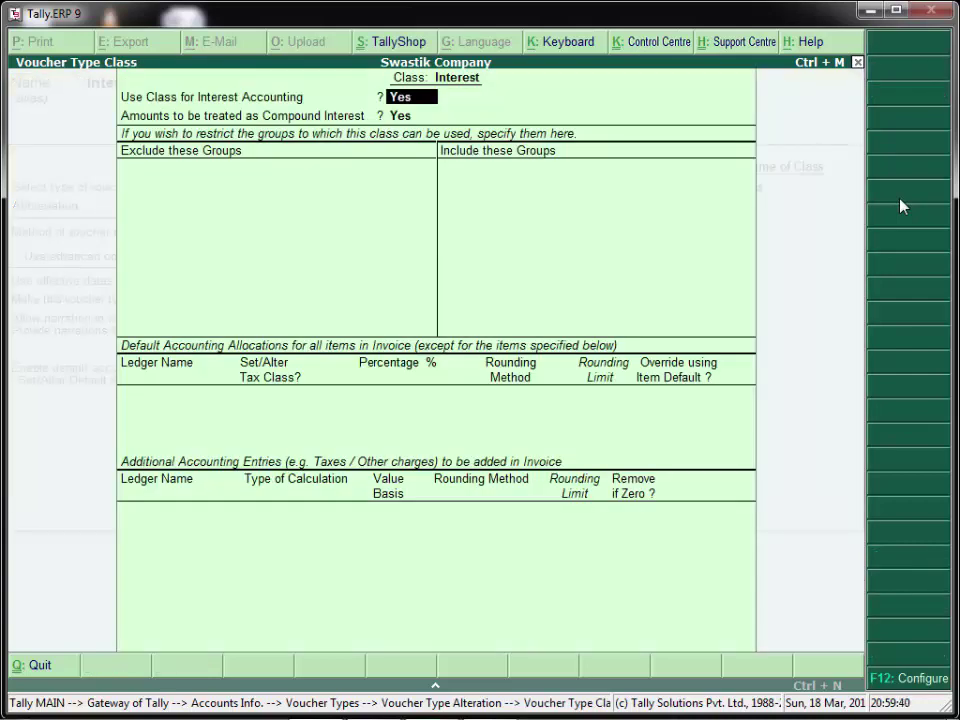
pyautogui.press('Return')
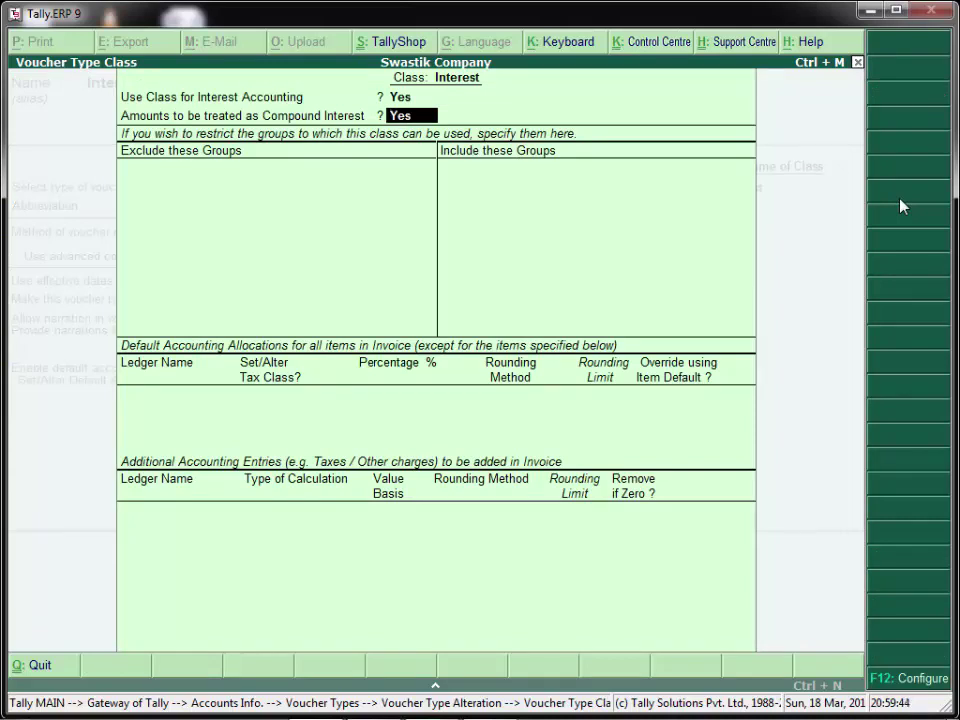
pyautogui.hotkey('ctrl', 'a')
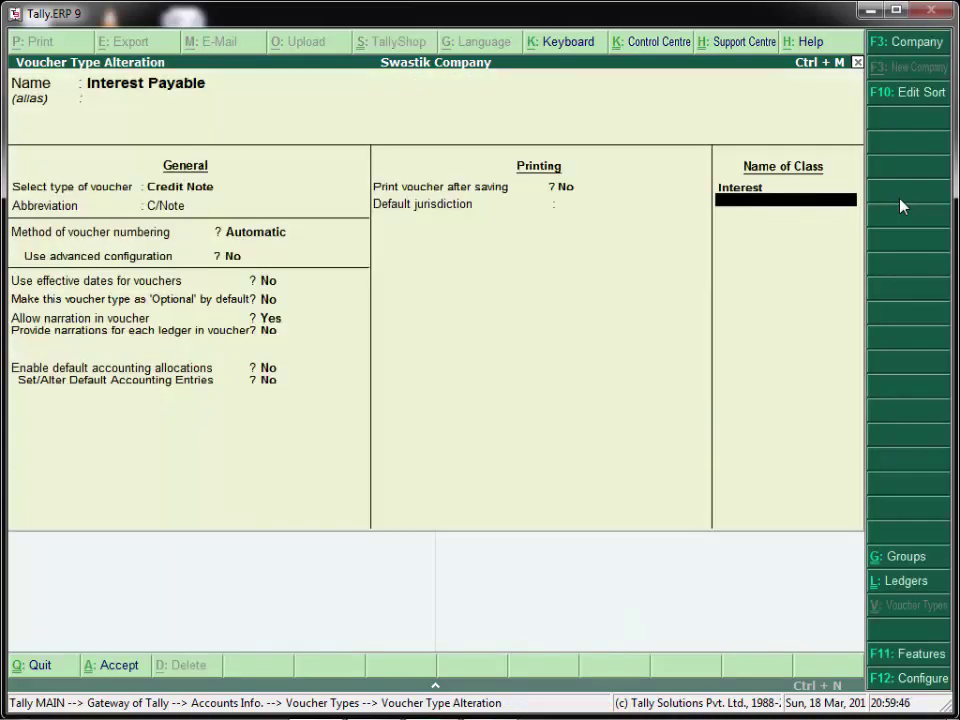
pyautogui.press('Return')
pyautogui.press('Return')
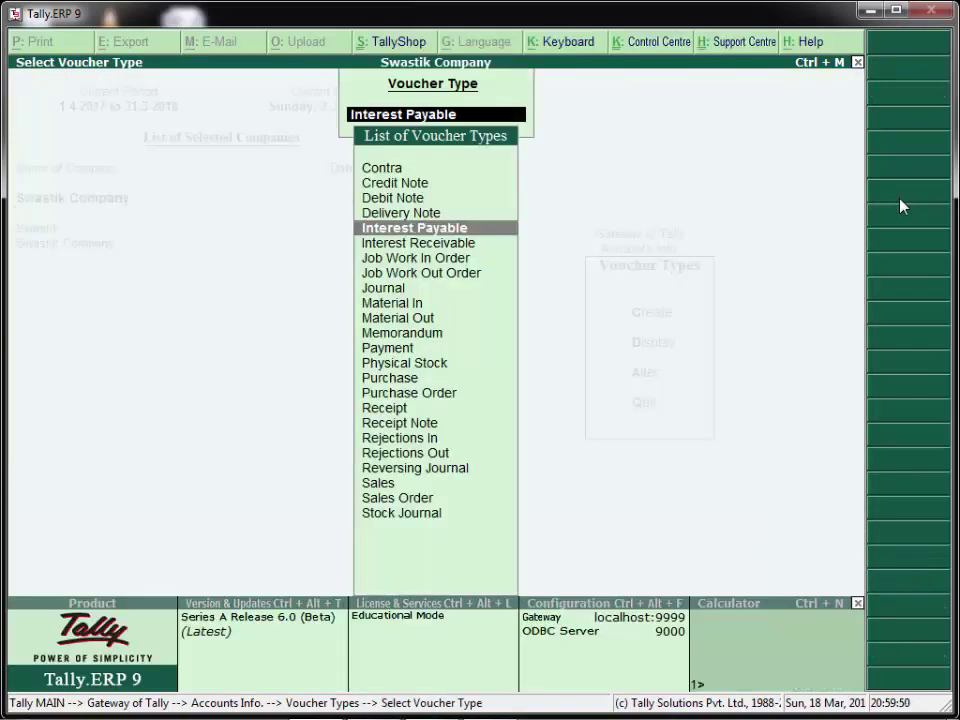
# Leave the voucher type alteration and open accounting voucher creation
pyautogui.press('Escape')
pyautogui.press('Escape')
pyautogui.press('Escape')
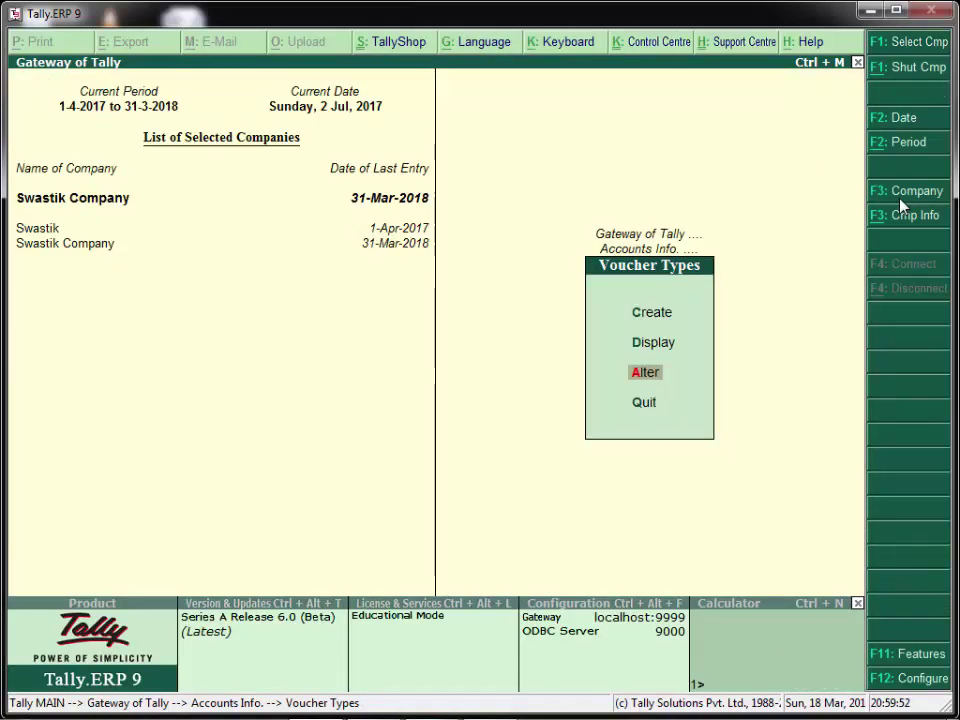
pyautogui.press('Escape')
pyautogui.press('Down')
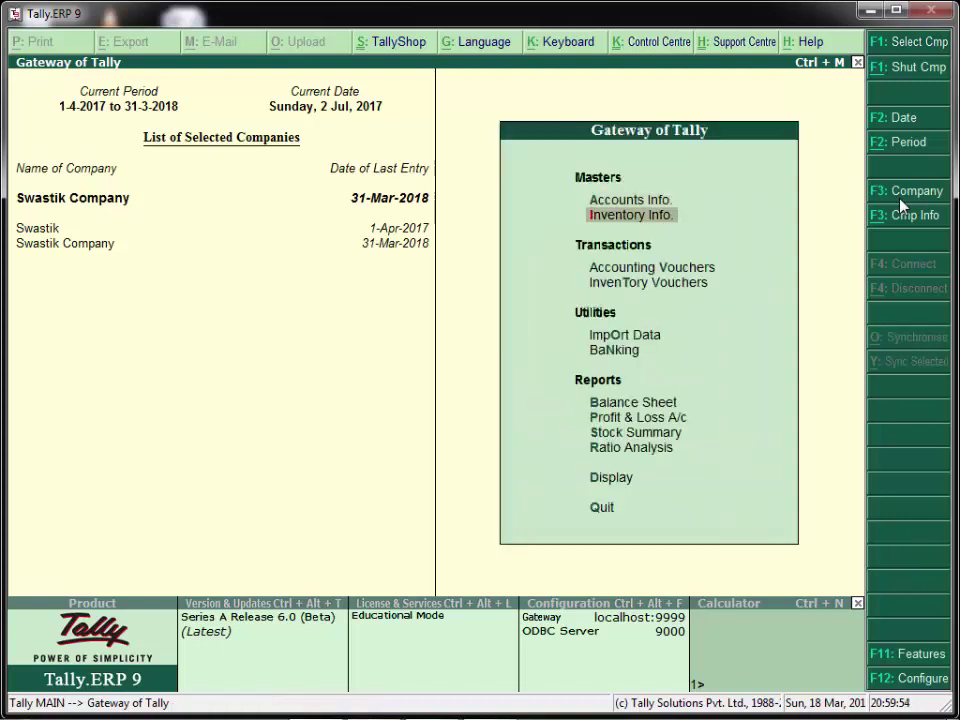
pyautogui.press('Down')
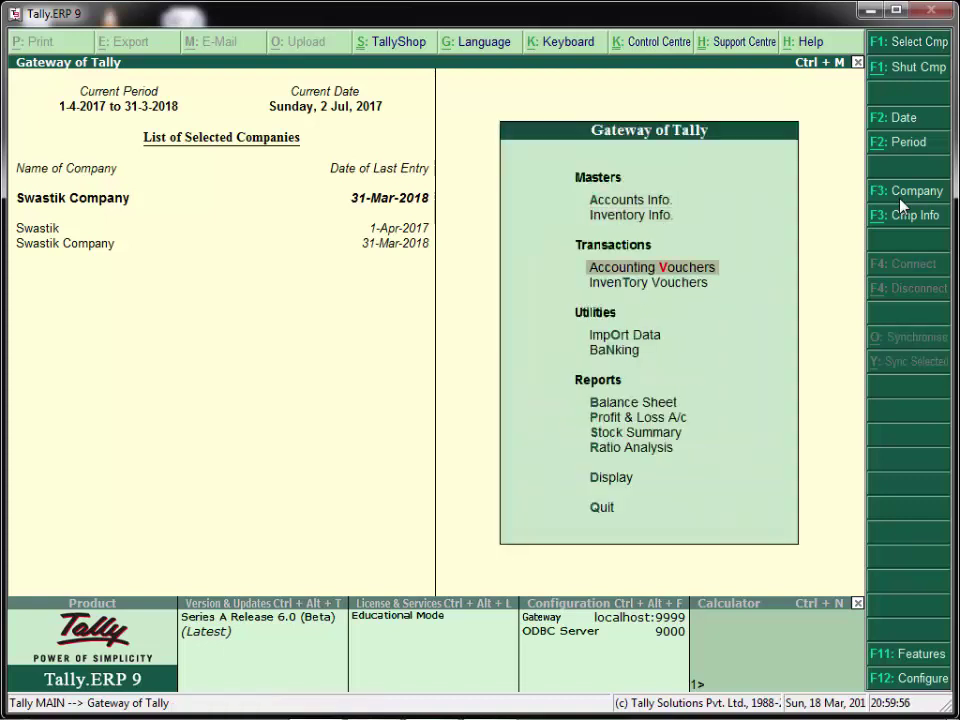
pyautogui.press('Return')
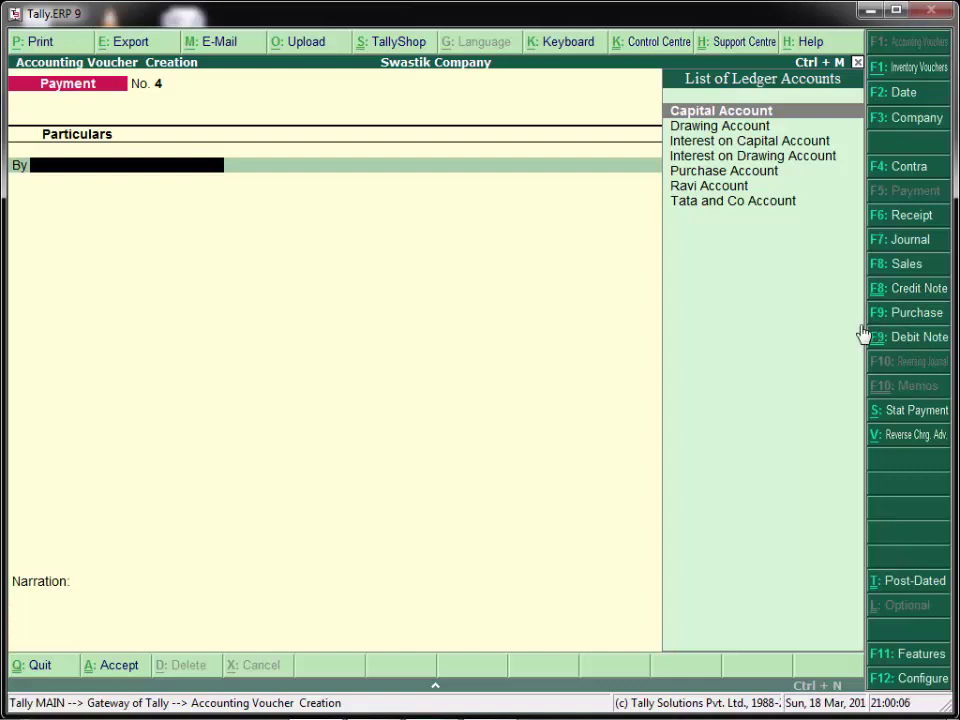
# Examine the company's accounting features for the debit and credit note settings, and accept them as they are
pyautogui.press('F11')
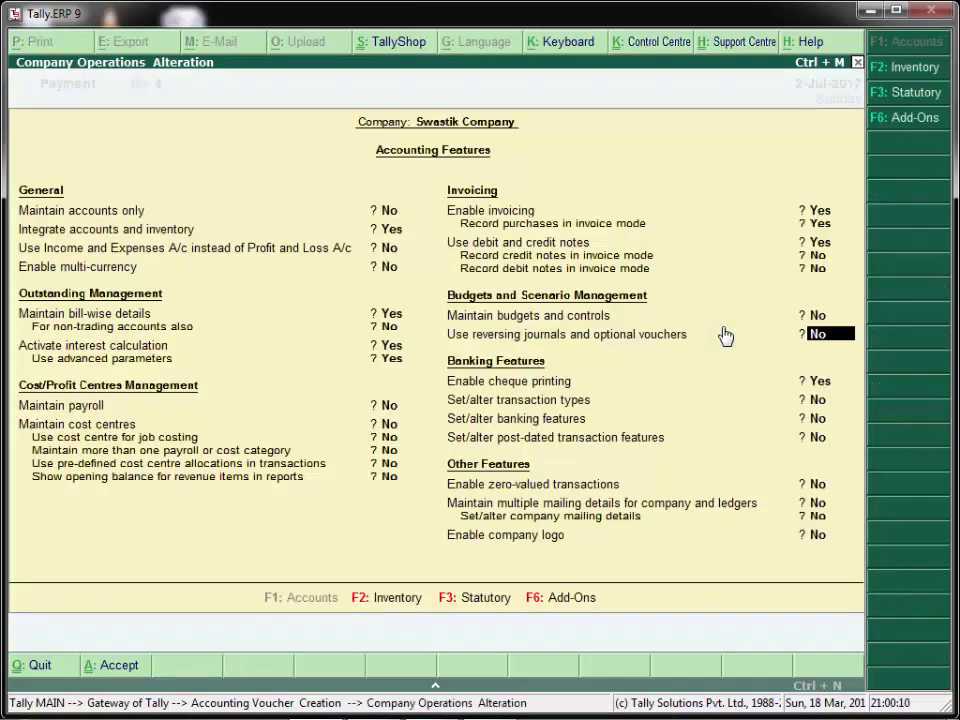
pyautogui.press('Up')
pyautogui.press('Up')
pyautogui.press('Up')
pyautogui.press('Up')
pyautogui.press('Up')
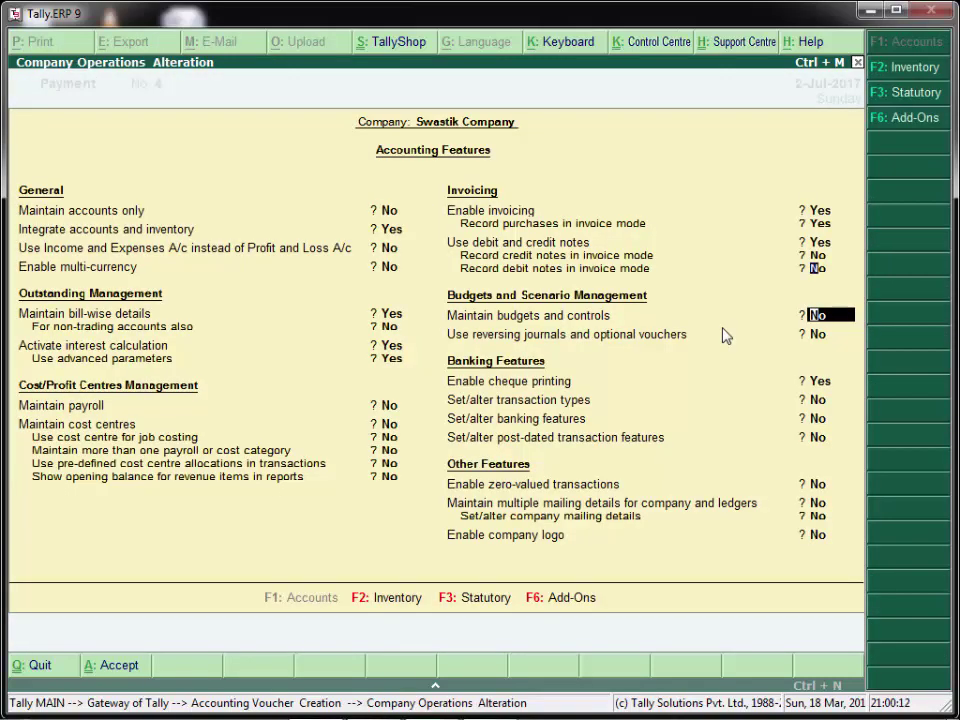
pyautogui.press('Down')
pyautogui.press('Down')
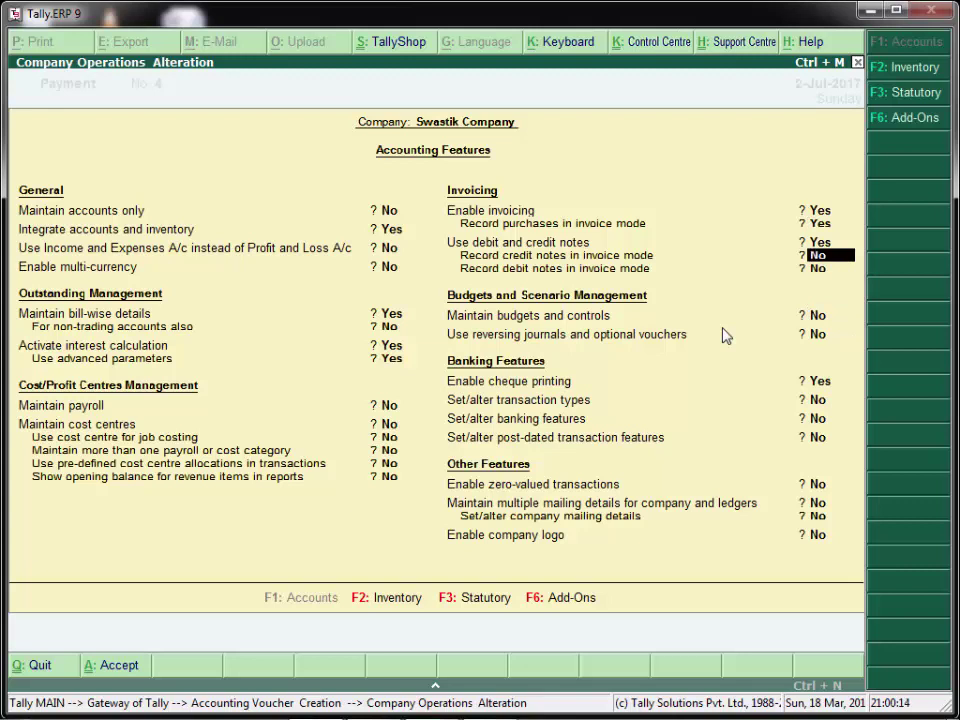
pyautogui.press('Up')
pyautogui.press('Up')
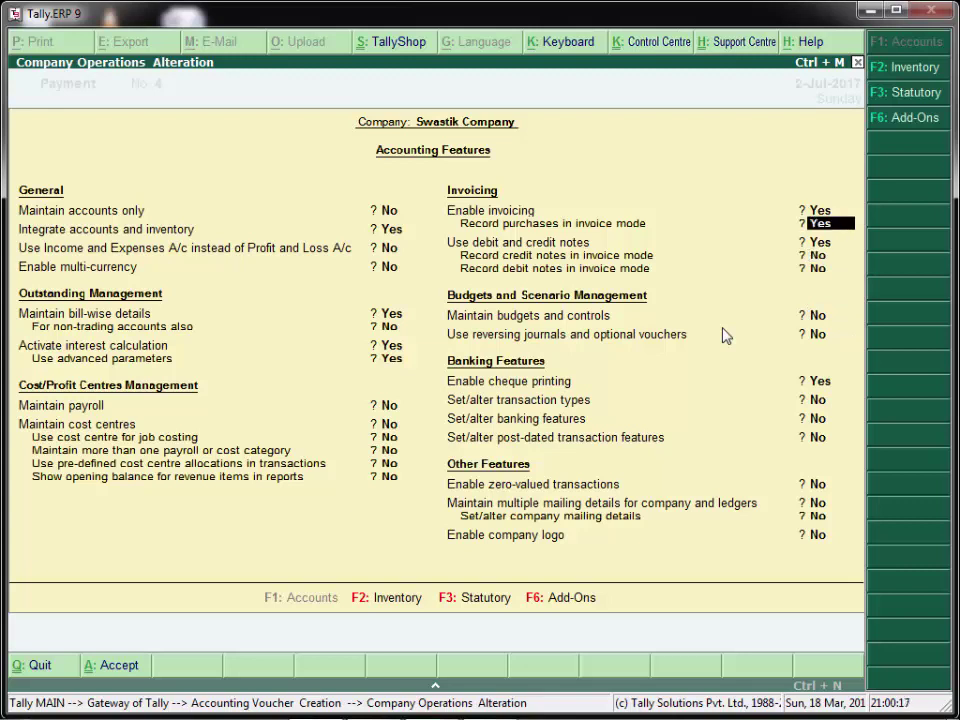
pyautogui.press('Down')
pyautogui.press('Down')
pyautogui.press('Up')
pyautogui.press('Up')
pyautogui.press('Down')
pyautogui.press('Down')
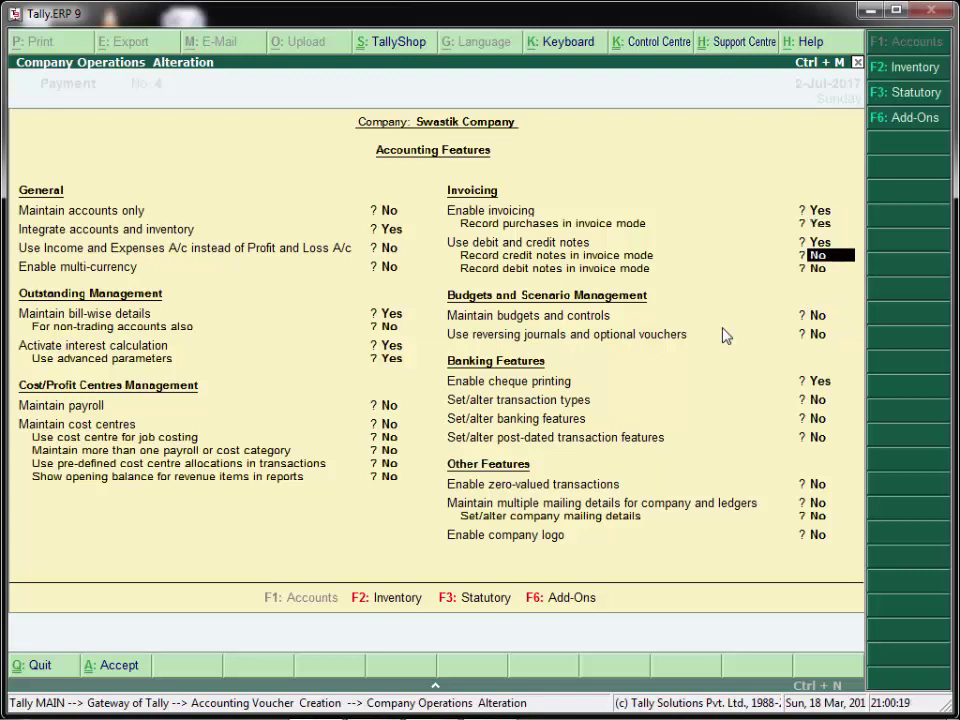
pyautogui.press('Down')
pyautogui.press('Down')
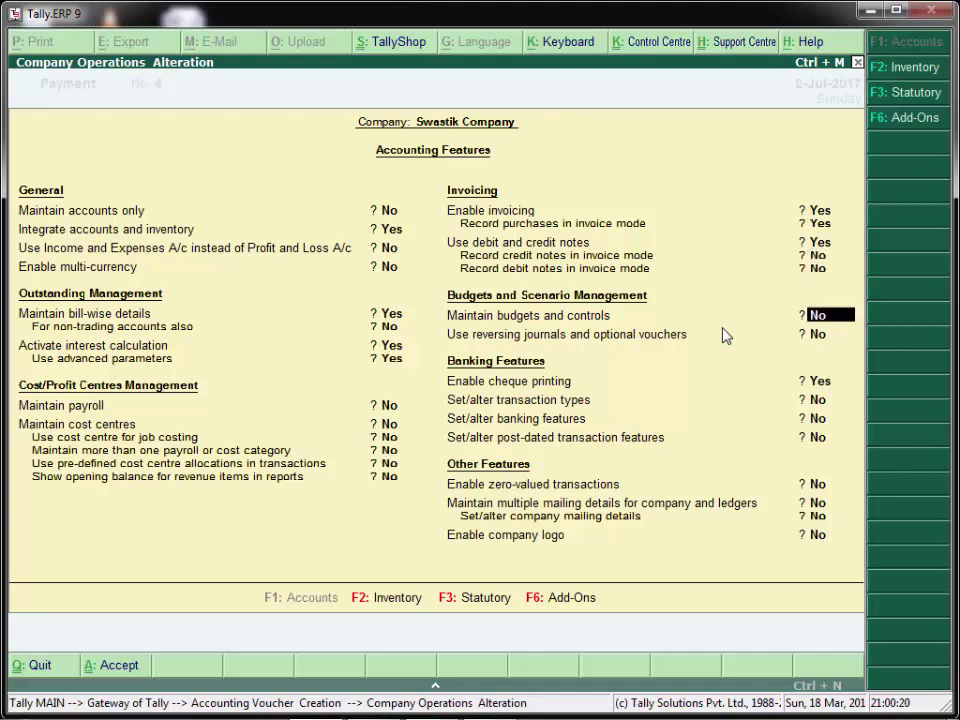
pyautogui.hotkey('ctrl', 'a')
pyautogui.press('Return')
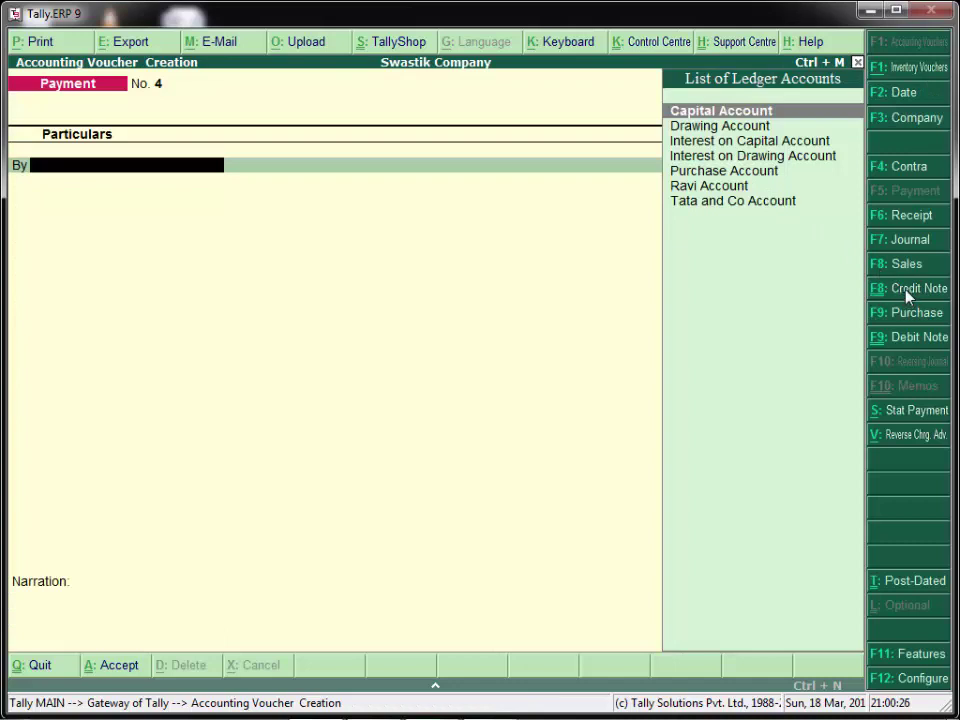
# Switch the voucher to the Interest Payable type of credit note with the Interest voucher class
pyautogui.click(910, 289)
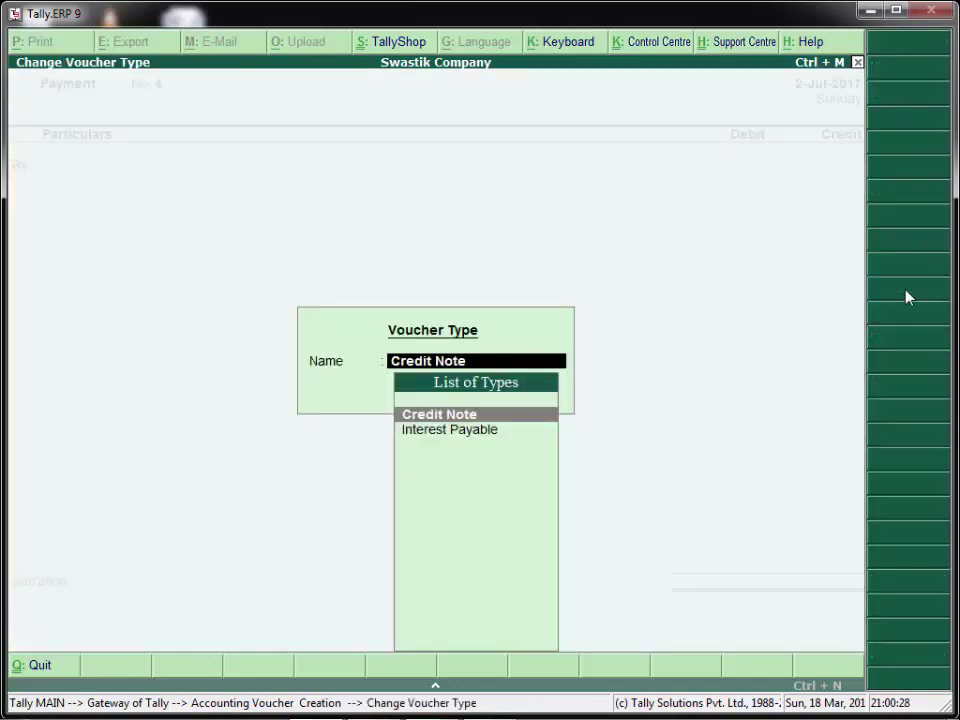
pyautogui.press('Down')
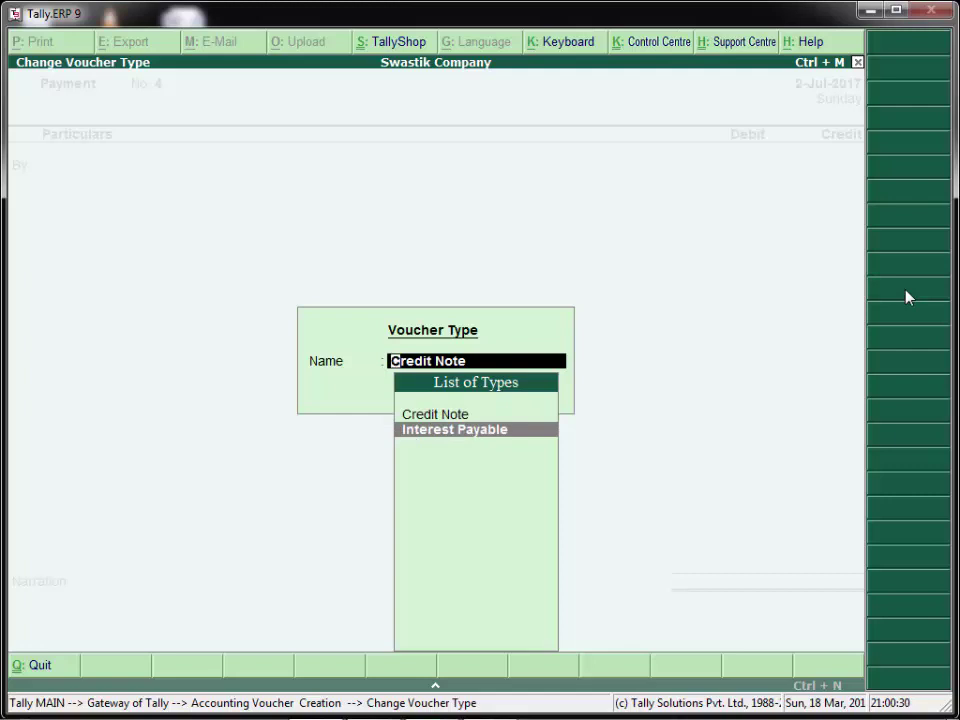
pyautogui.press('Return')
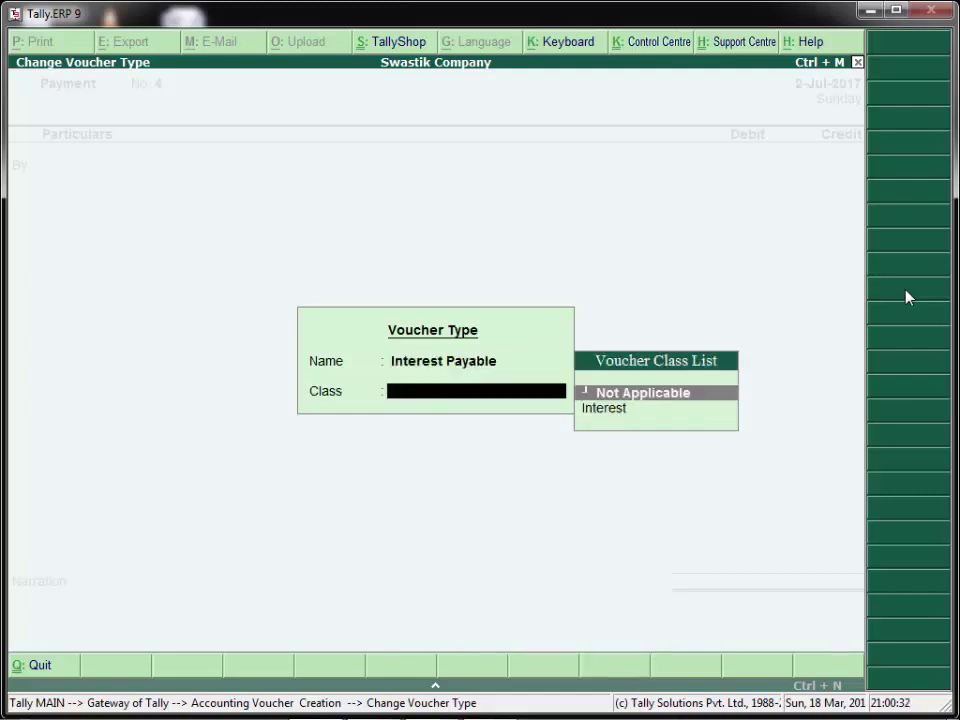
pyautogui.press('Down')
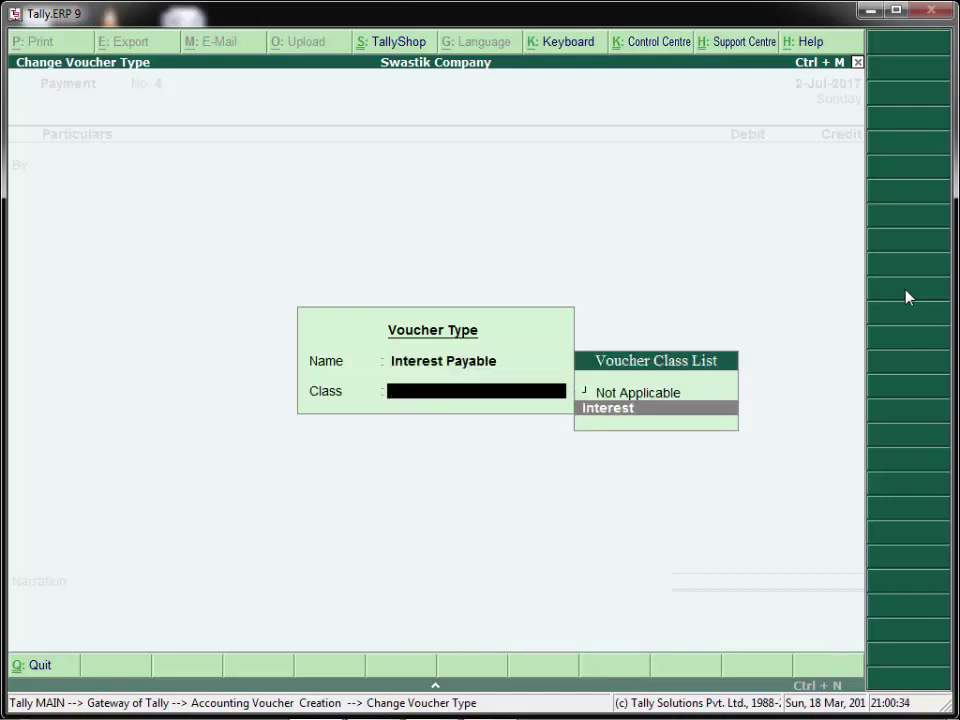
pyautogui.press('Return')
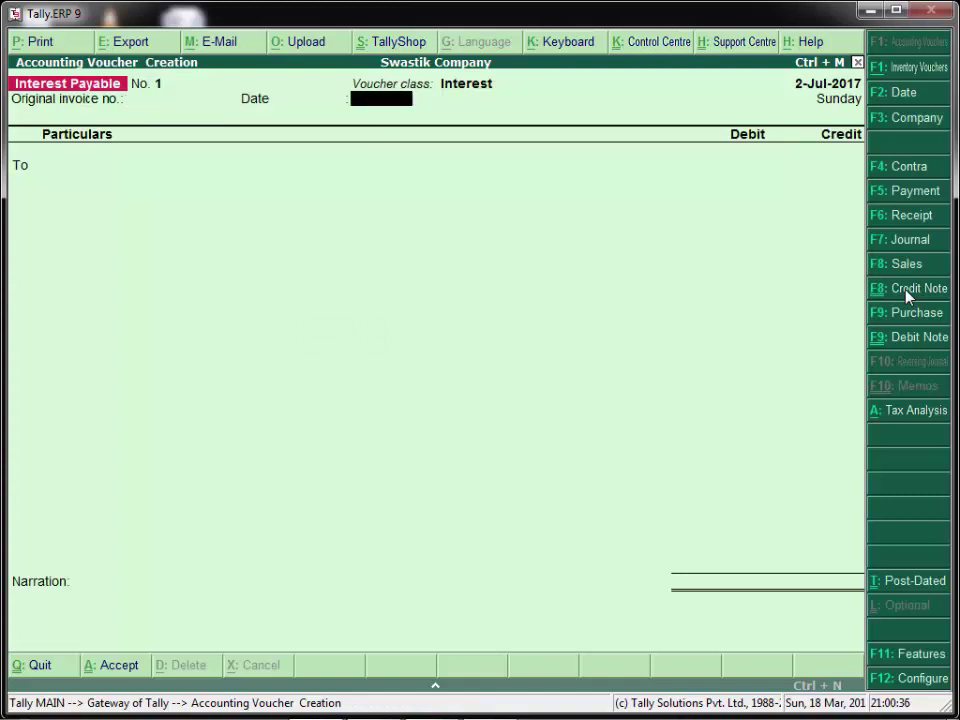
pyautogui.press('Return')
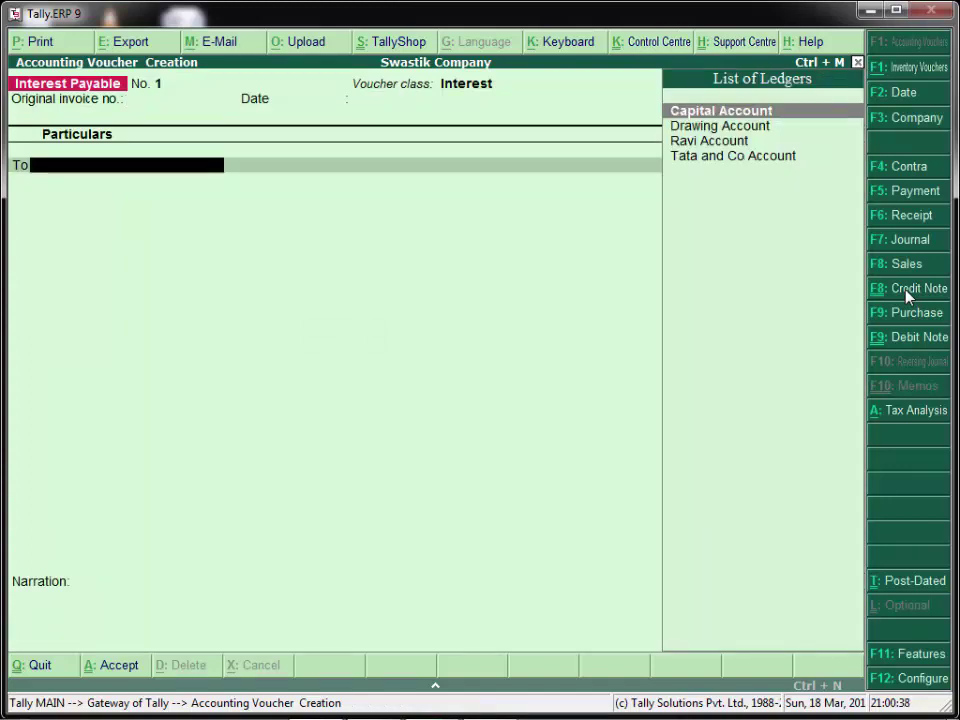
# Set the Interest Payable voucher's date to 1-Oct-2017 and return to its party ledger entry
pyautogui.press('Down')
pyautogui.press('Down')
pyautogui.press('Down')
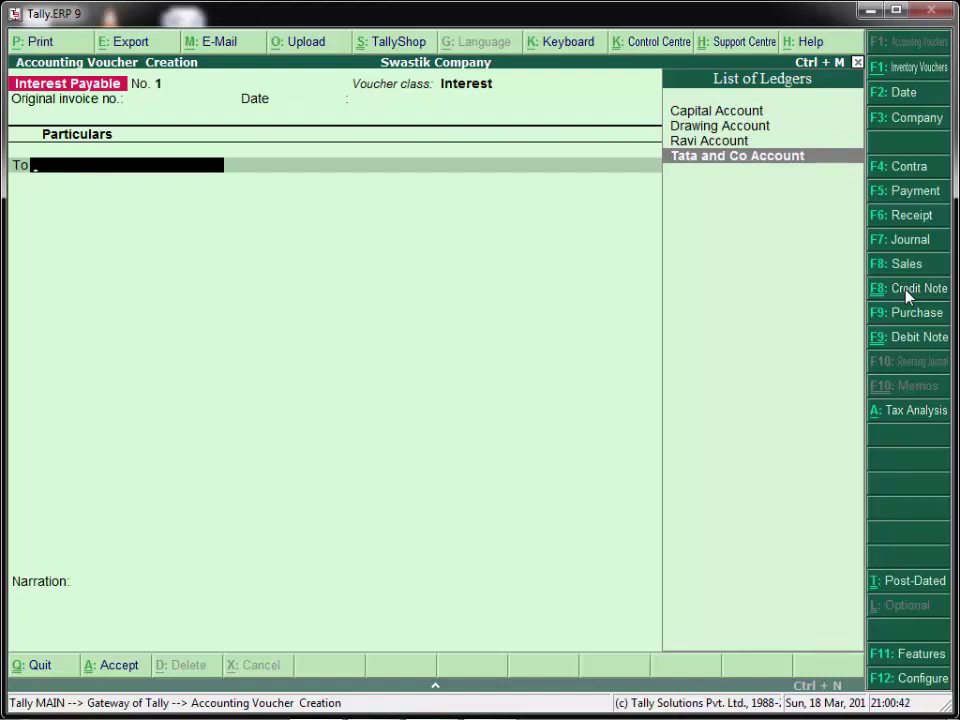
pyautogui.press('F2')
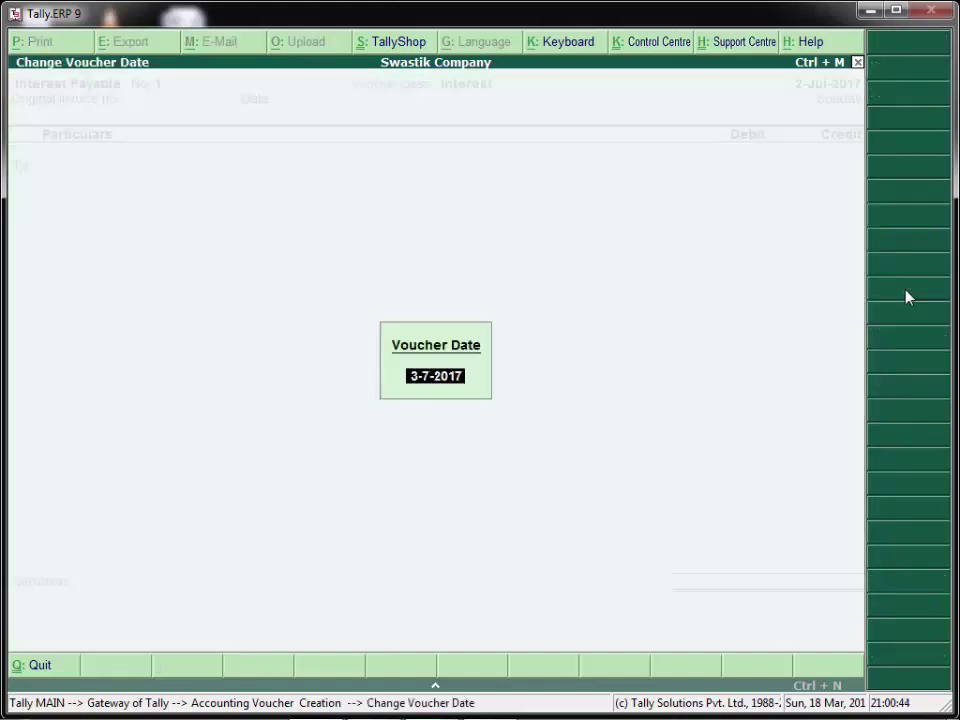
pyautogui.write('1-oct')
pyautogui.press('Return')
pyautogui.press('Return')
pyautogui.press('Return')
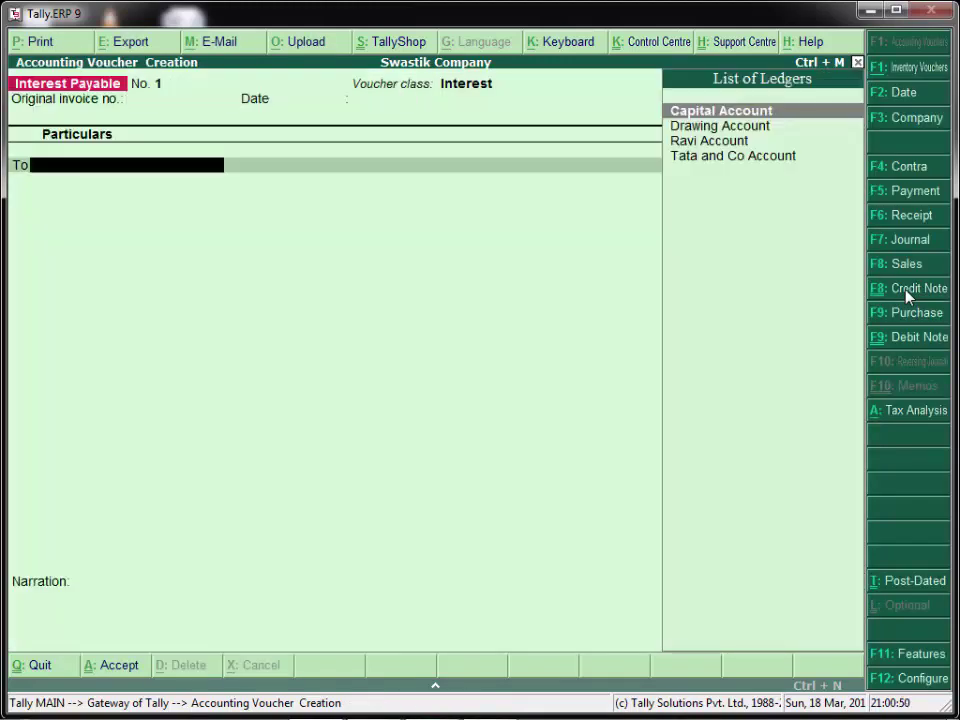
# Select Tata and Co Account as the credited ledger and open its interest details
pyautogui.press('Down')
pyautogui.press('Down')
pyautogui.press('Down')
pyautogui.press('Return')
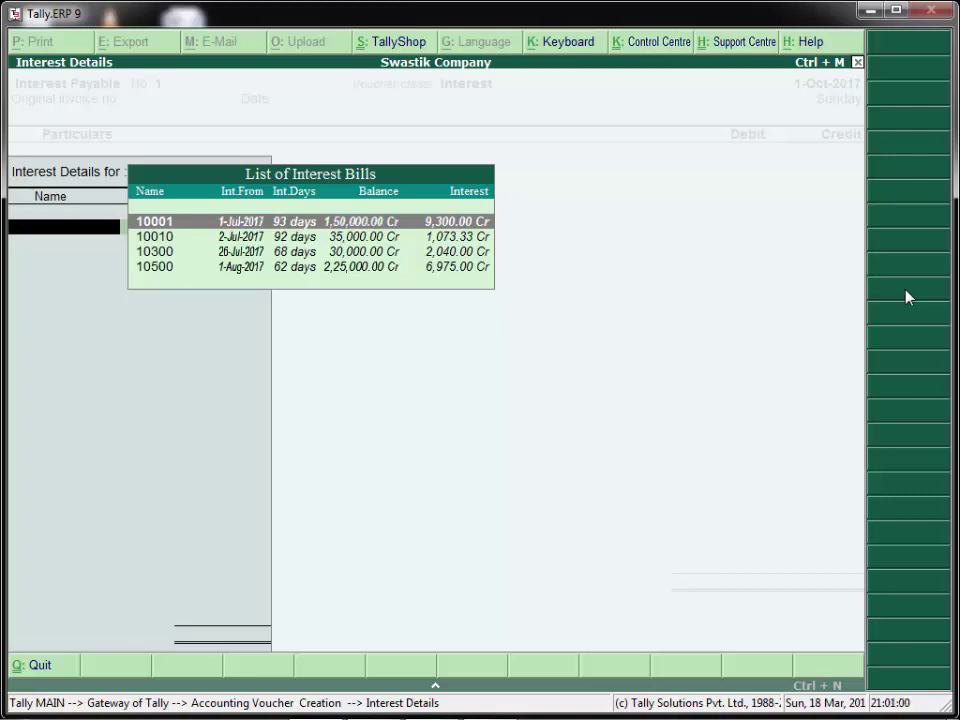
# Examine the interest days, balances and interest amounts of Tata and Co Account's pending interest bills
pyautogui.press('Down')
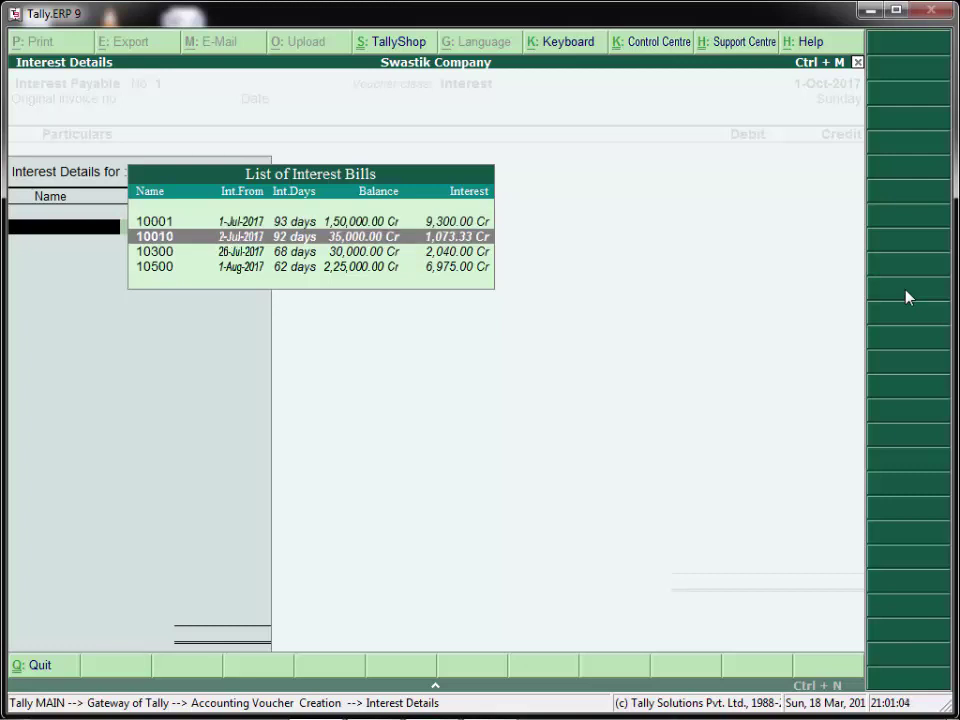
pyautogui.press('Down')
pyautogui.press('Down')
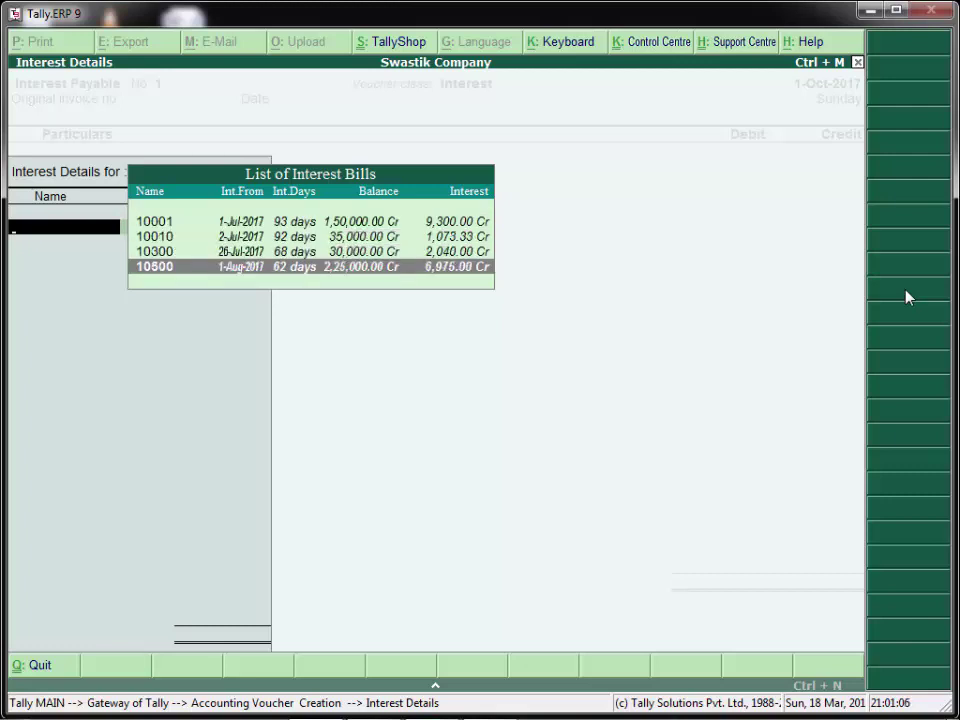
pyautogui.press('Up')
pyautogui.press('Up')
pyautogui.press('Up')
pyautogui.press('Down')
pyautogui.press('Down')
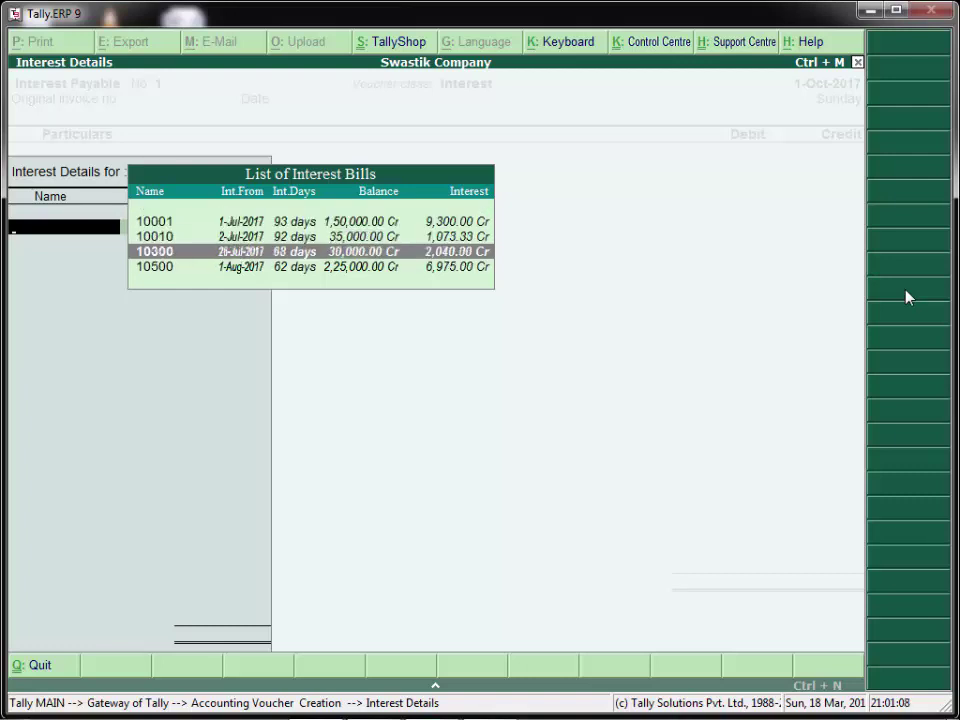
pyautogui.press('Up')
pyautogui.press('Up')
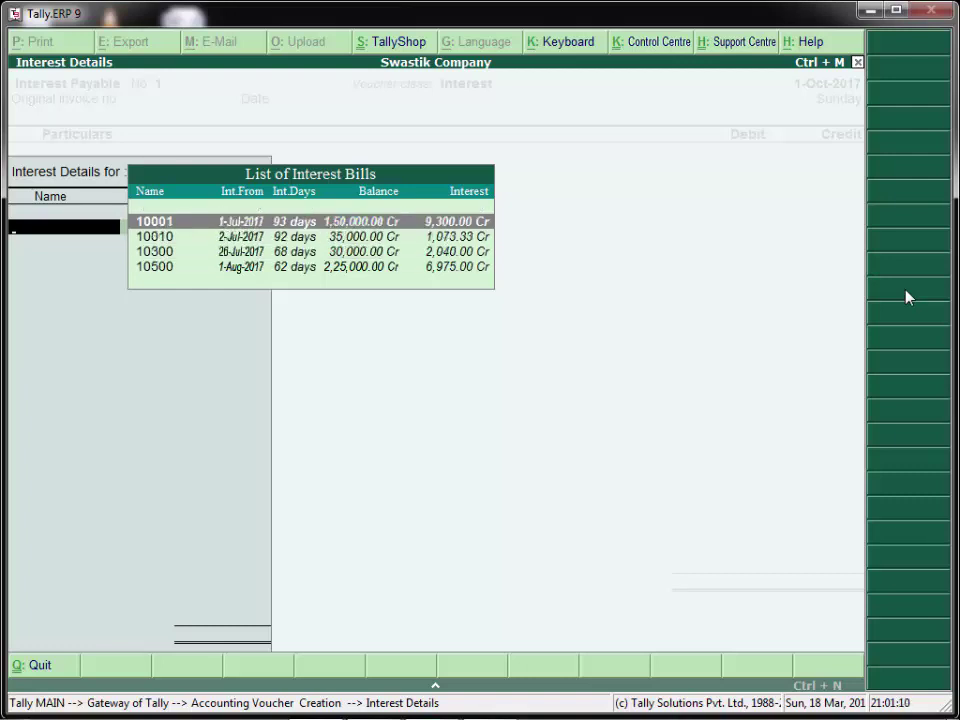
# Add the interest for bills 10001, 10010 and 10300 to the voucher, and end the bill list
pyautogui.press('Return')
pyautogui.press('Down')
pyautogui.press('Return')
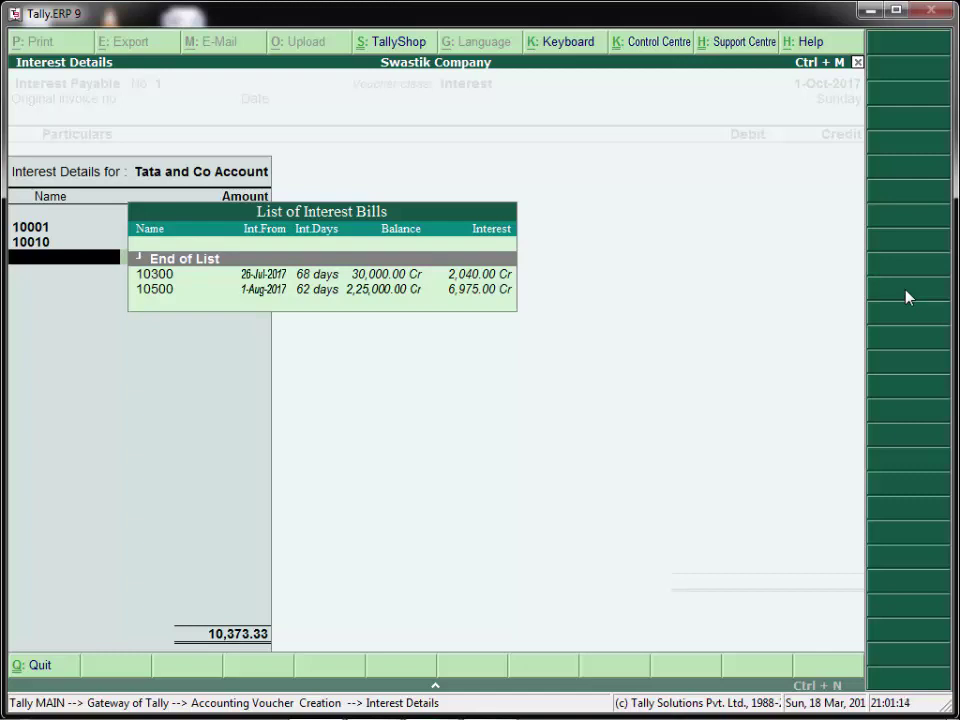
pyautogui.press('Down')
pyautogui.press('Return')
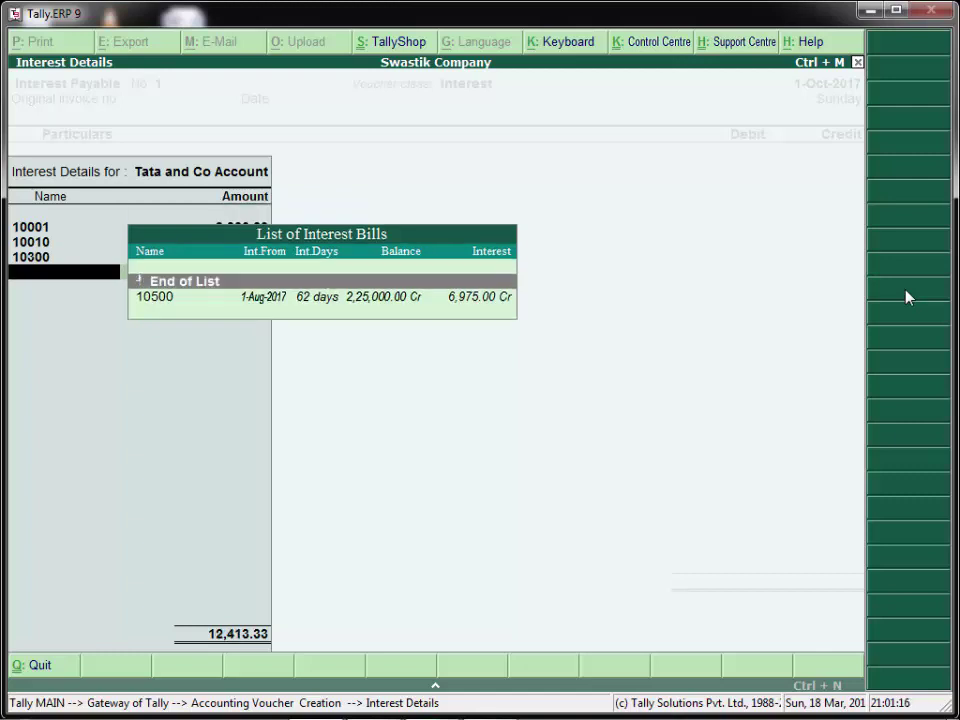
pyautogui.press('Return')
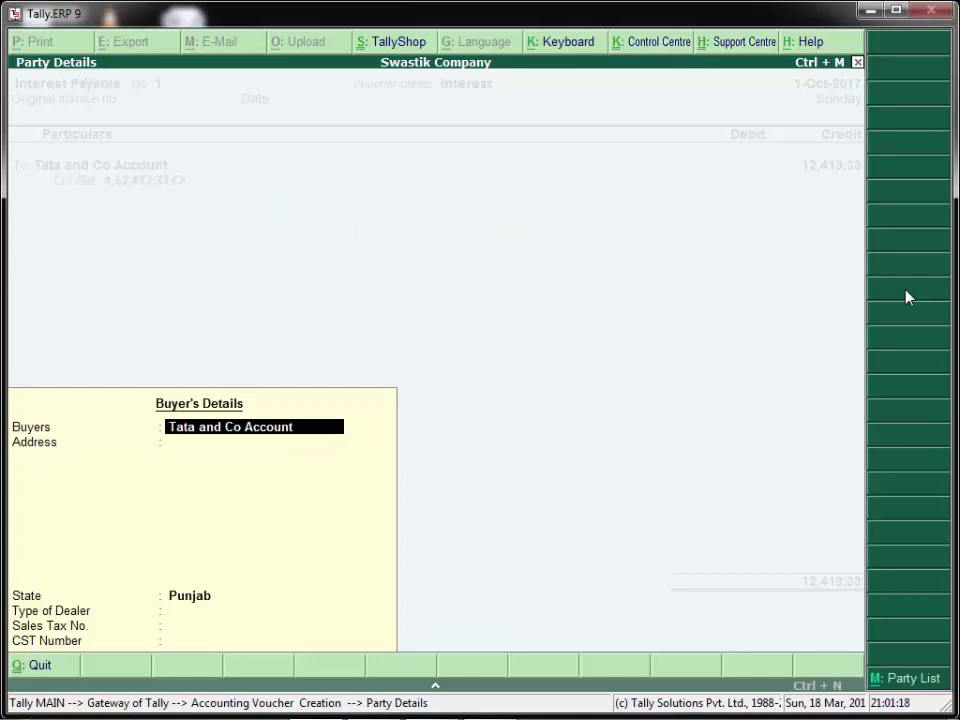
# Accept Tata and Co Account's buyer details with the state Punjab and dealer type Not Applicable
pyautogui.press('Return')
pyautogui.press('Return')
pyautogui.press('Return')
pyautogui.press('Return')
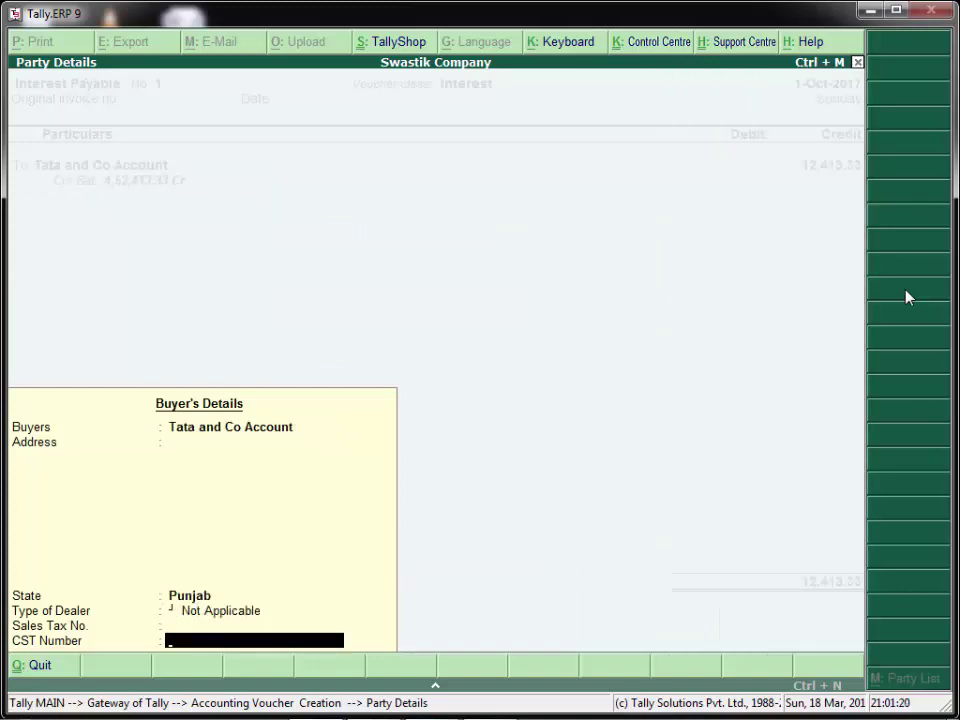
pyautogui.press('Return')
# Start a new ledger for the voucher's debit entry and name it Interest Paid Account
pyautogui.press('Return')
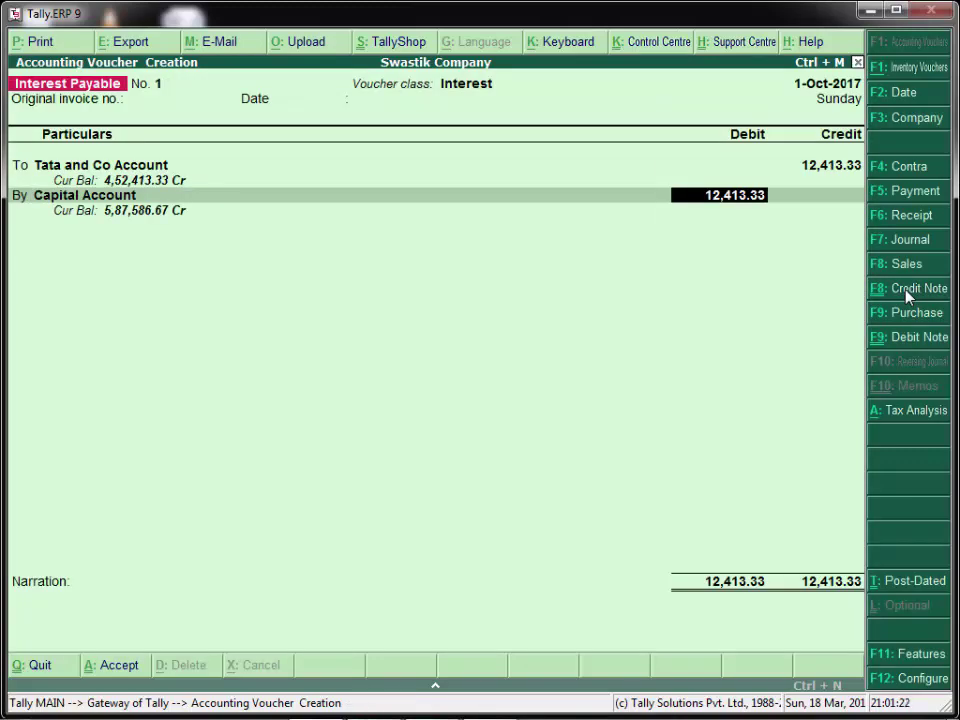
pyautogui.press('BackSpace')
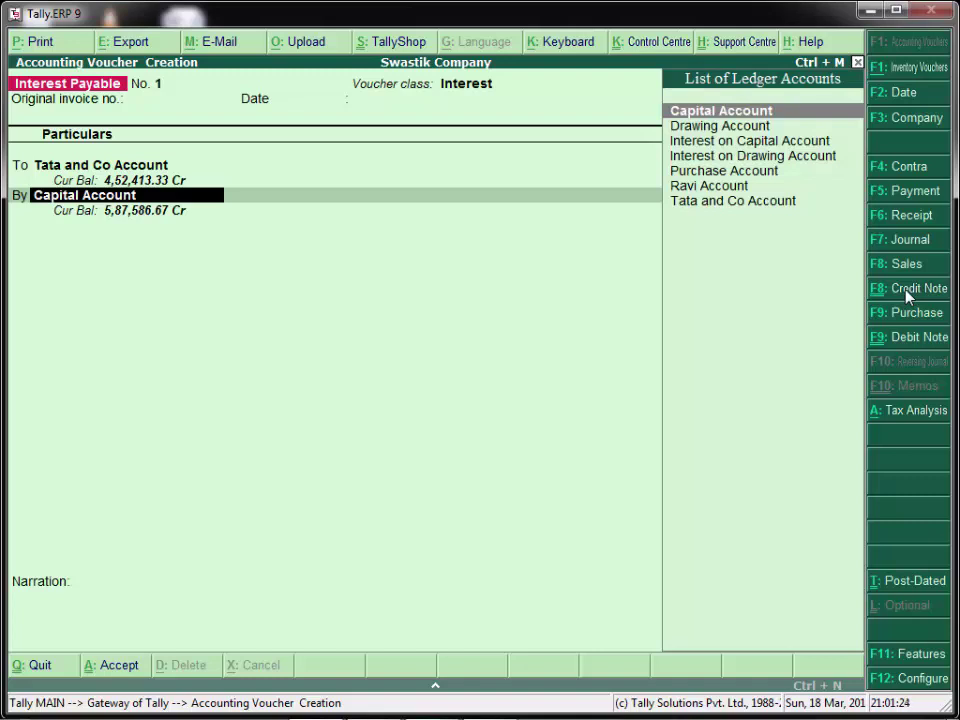
pyautogui.hotkey('alt', 'c')
pyautogui.write('Int')
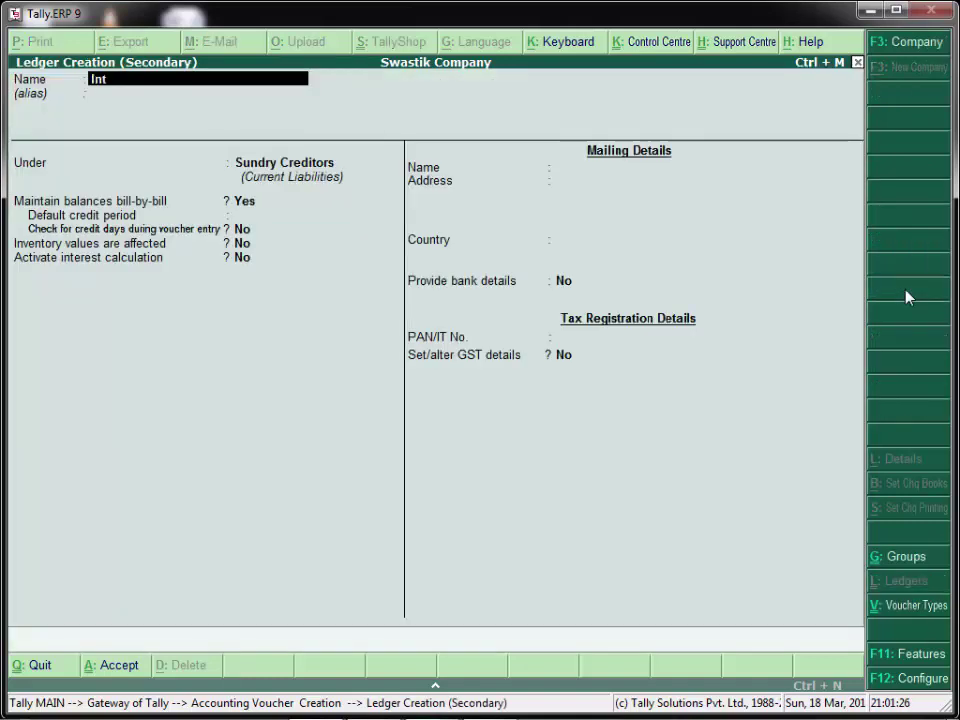
pyautogui.write('erest on Capita')
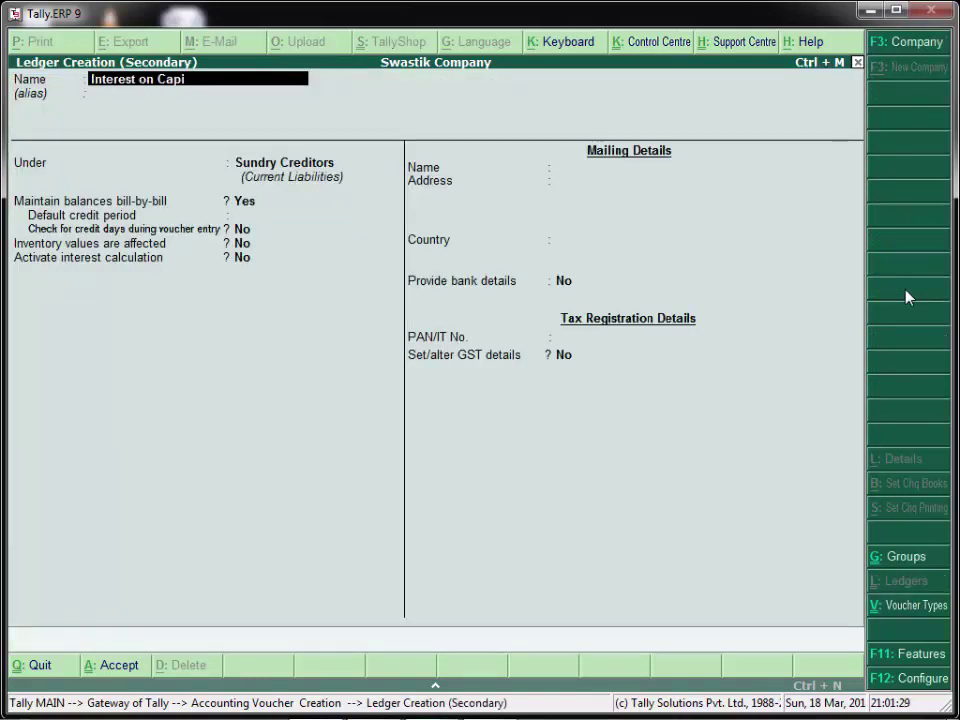
pyautogui.press('BackSpace')
pyautogui.press('BackSpace')
pyautogui.press('BackSpace')
pyautogui.press('BackSpace')
pyautogui.press('BackSpace')
pyautogui.press('BackSpace')
pyautogui.press('BackSpace')
pyautogui.press('BackSpace')
pyautogui.press('BackSpace')
pyautogui.press('BackSpace')
pyautogui.write('Paid Account')
pyautogui.press('Return')
pyautogui.press('Return')
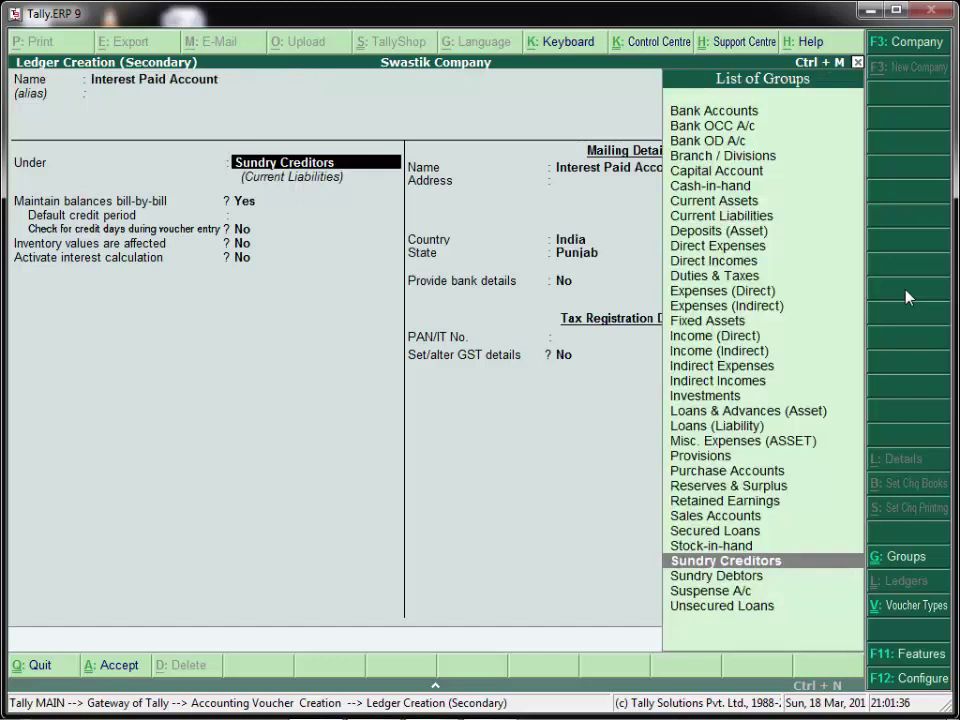
# Place the Interest Paid Account ledger under Indirect Expenses, keeping the default interest, GST and mailing settings
pyautogui.write('In')
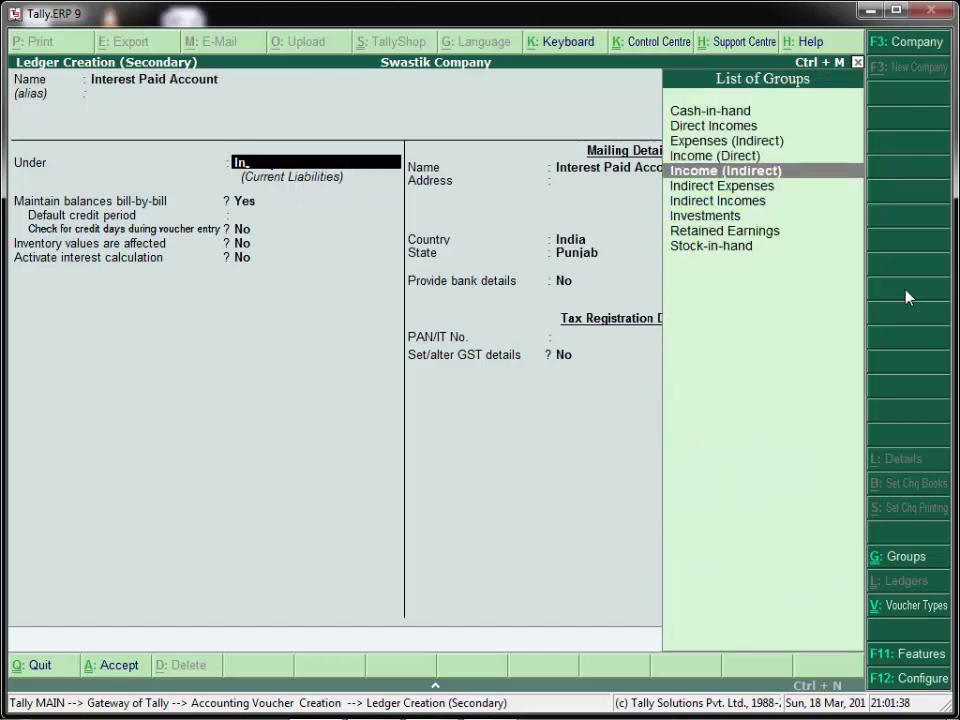
pyautogui.press('Down')
pyautogui.press('Return')
pyautogui.press('Return')
pyautogui.press('Return')
pyautogui.press('Return')
pyautogui.press('Return')
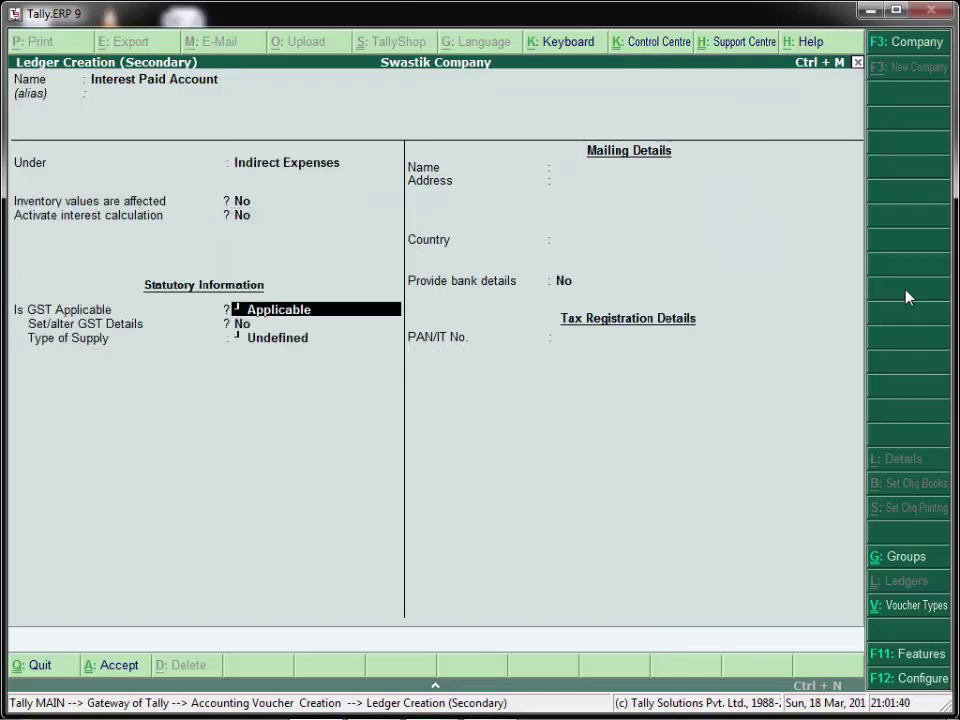
pyautogui.press('Return')
pyautogui.press('Return')
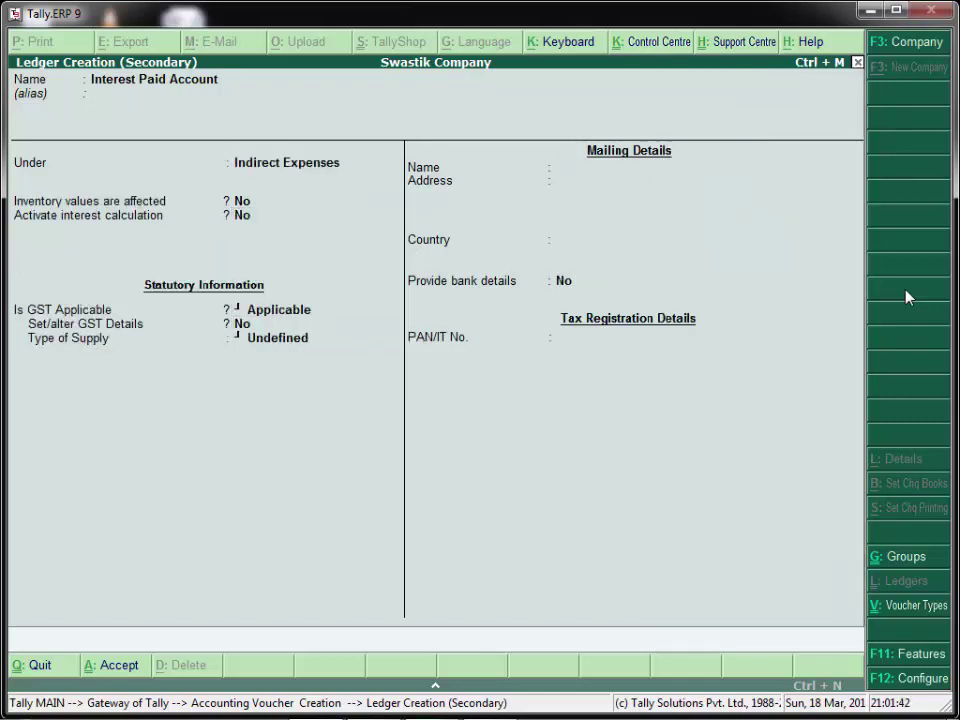
pyautogui.press('Return')
# Save the new ledger, debit it with the full interest amount, and save the voucher without a narration
pyautogui.press('Return')
pyautogui.press('Return')
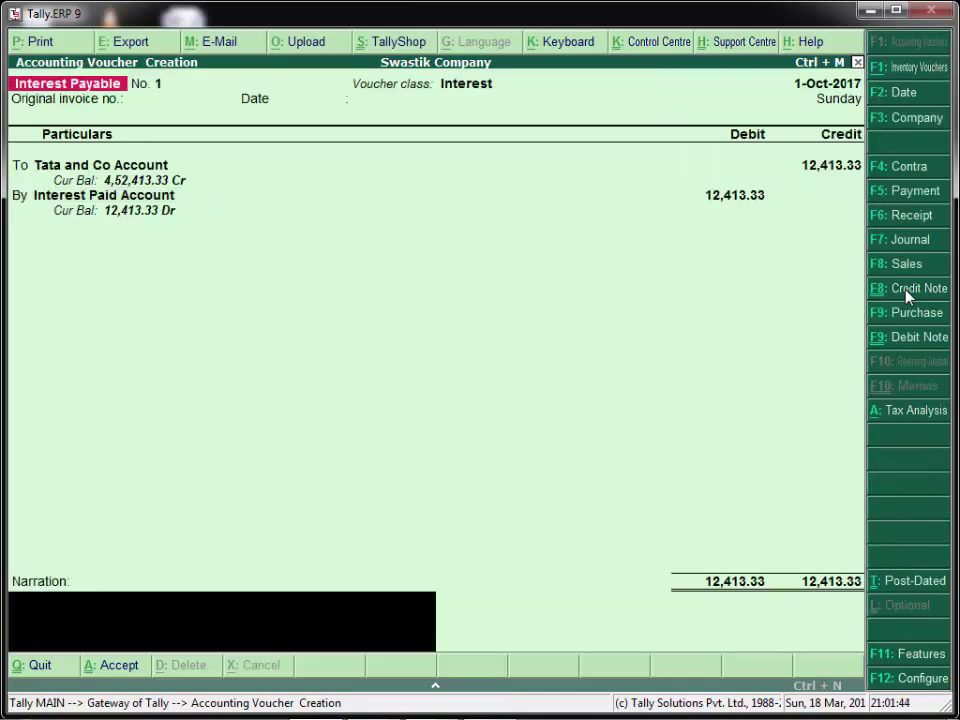
pyautogui.press('Return')
pyautogui.press('Return')
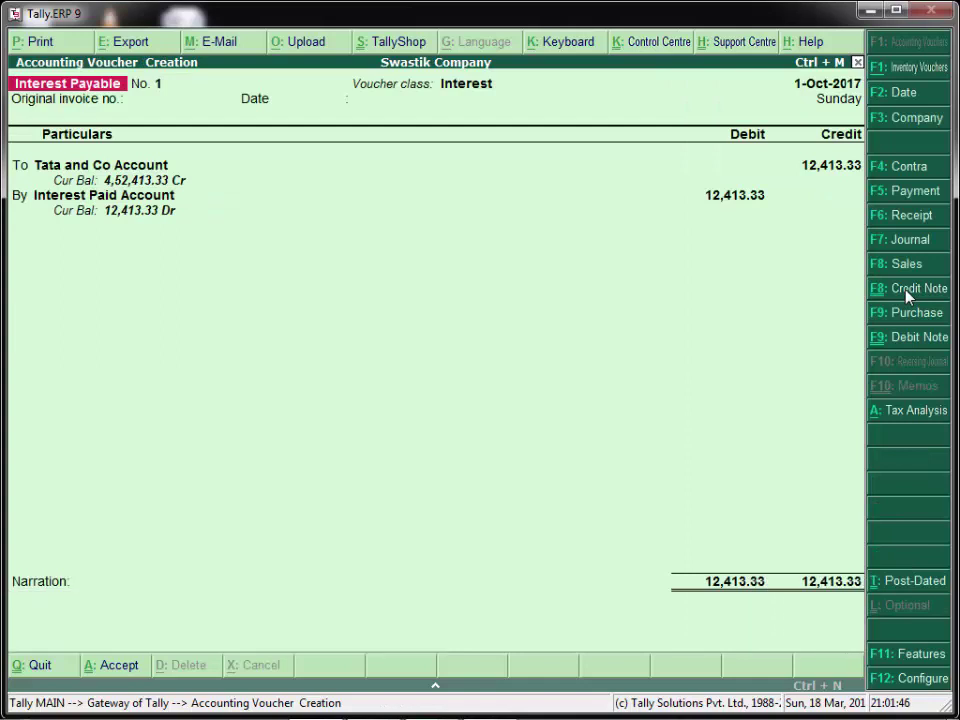